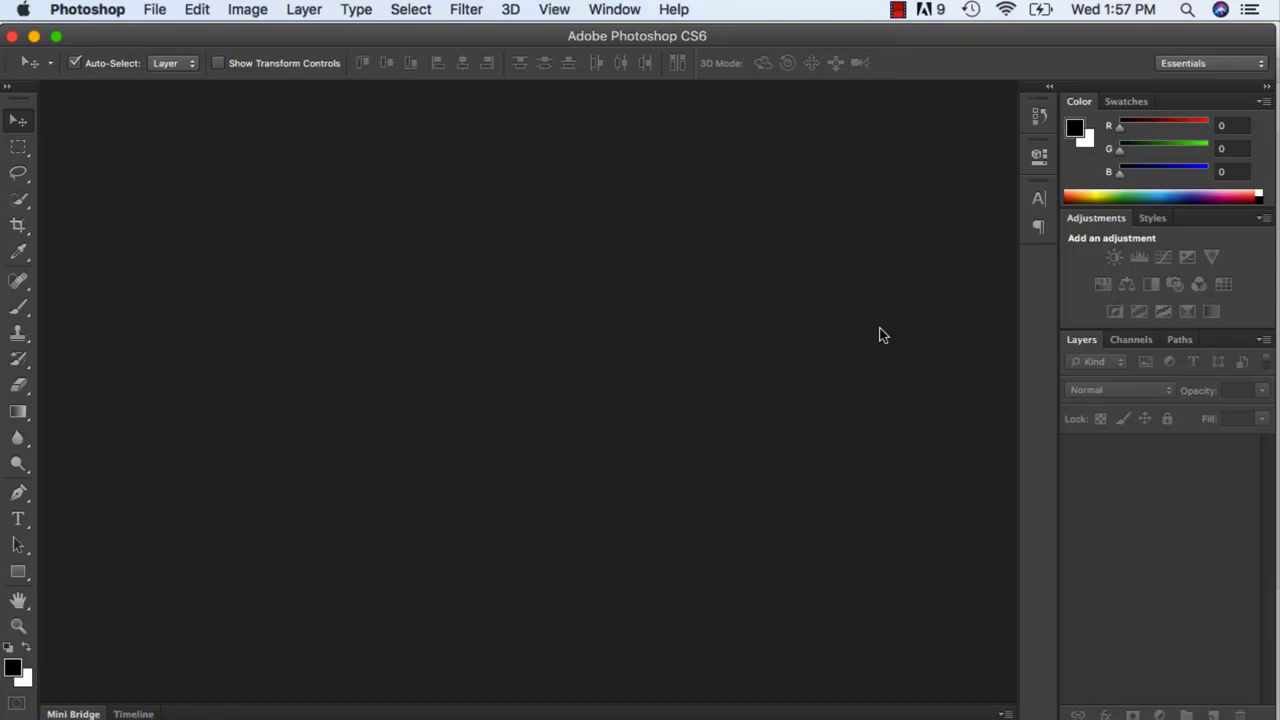
- Start a new document and set its width and height to 0.25 inches each
click(157, 8)
click(172, 33)
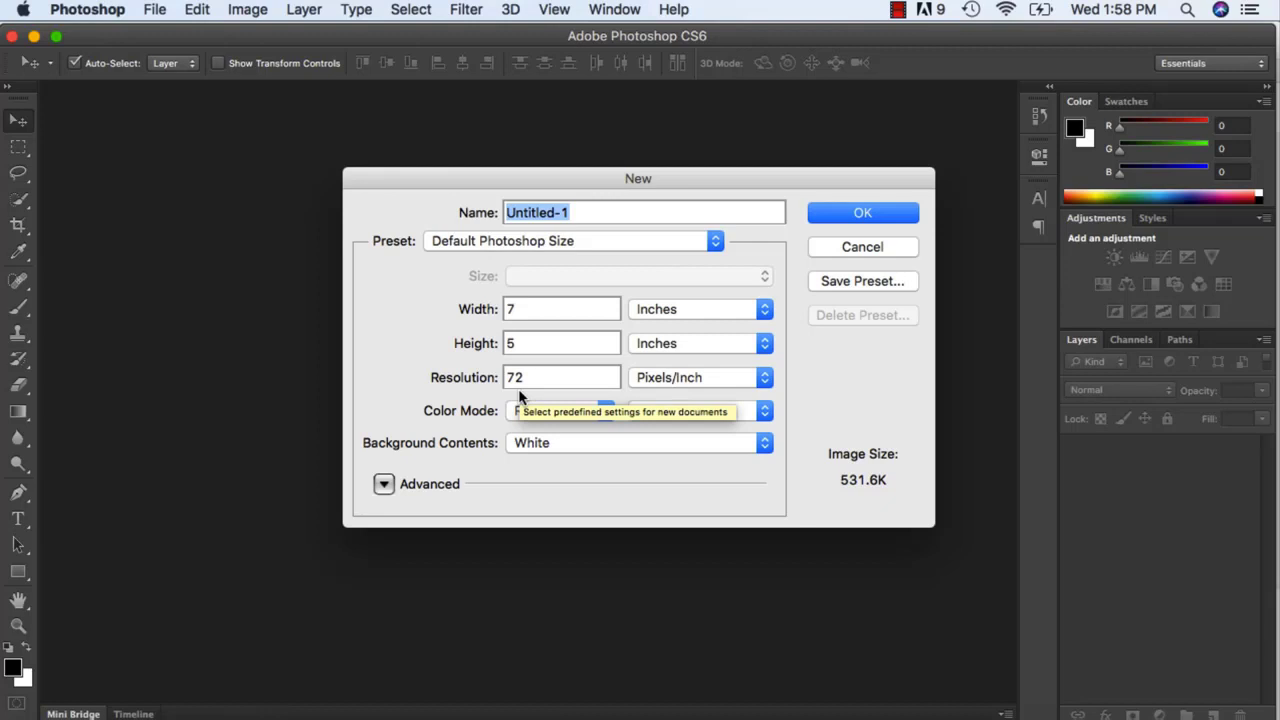
click(667, 303)
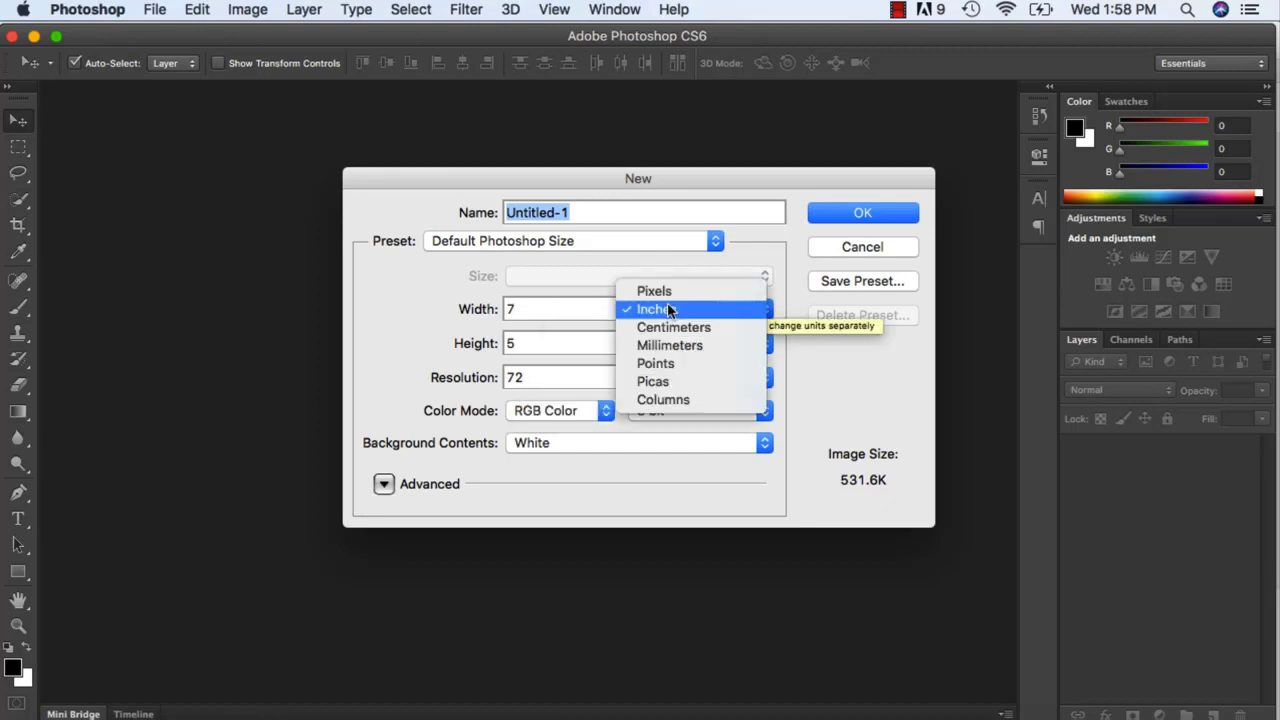
click(668, 291)
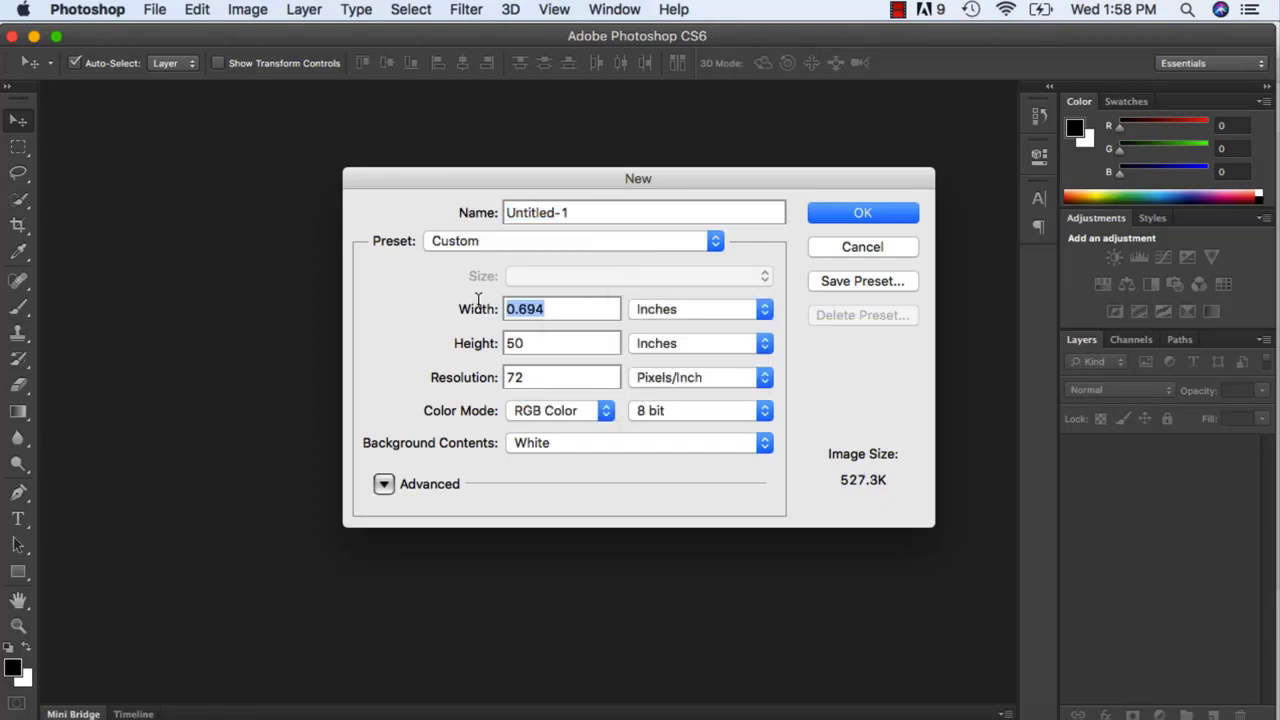
text(0.25)
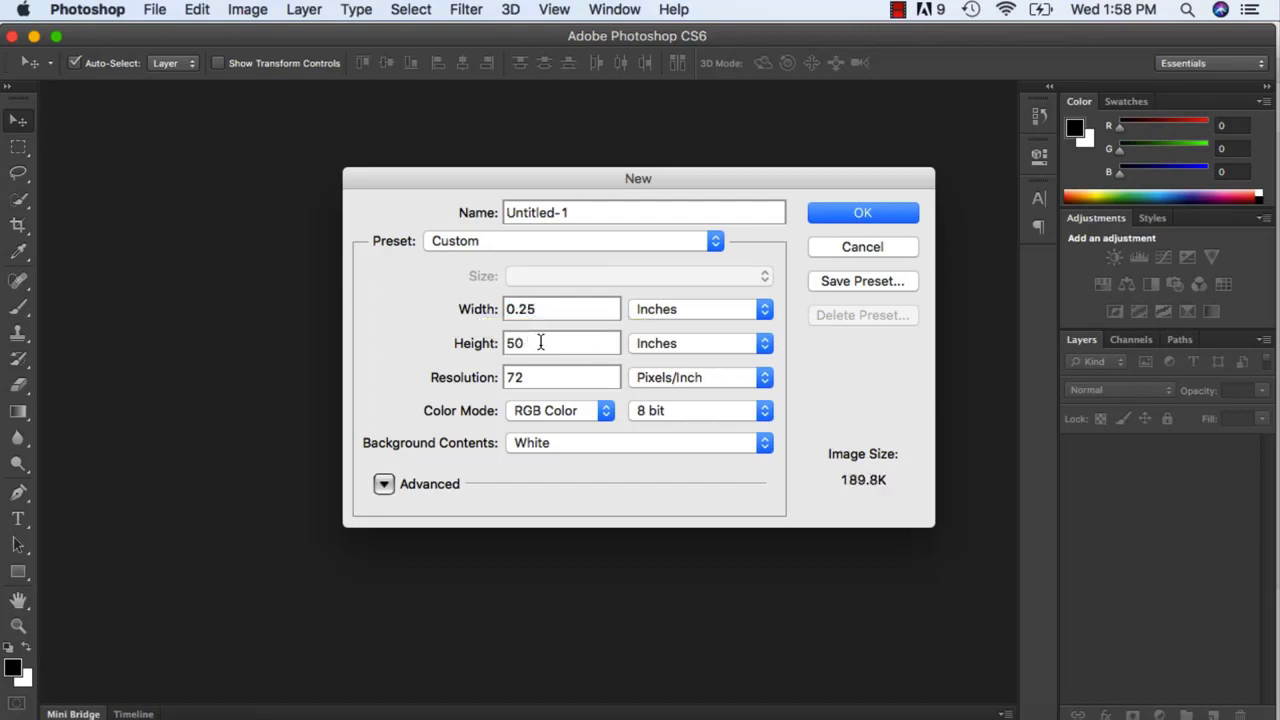
drag(541, 342, 460, 346)
text(0.35)
key(BackSpace)
key(BackSpace)
text(25)
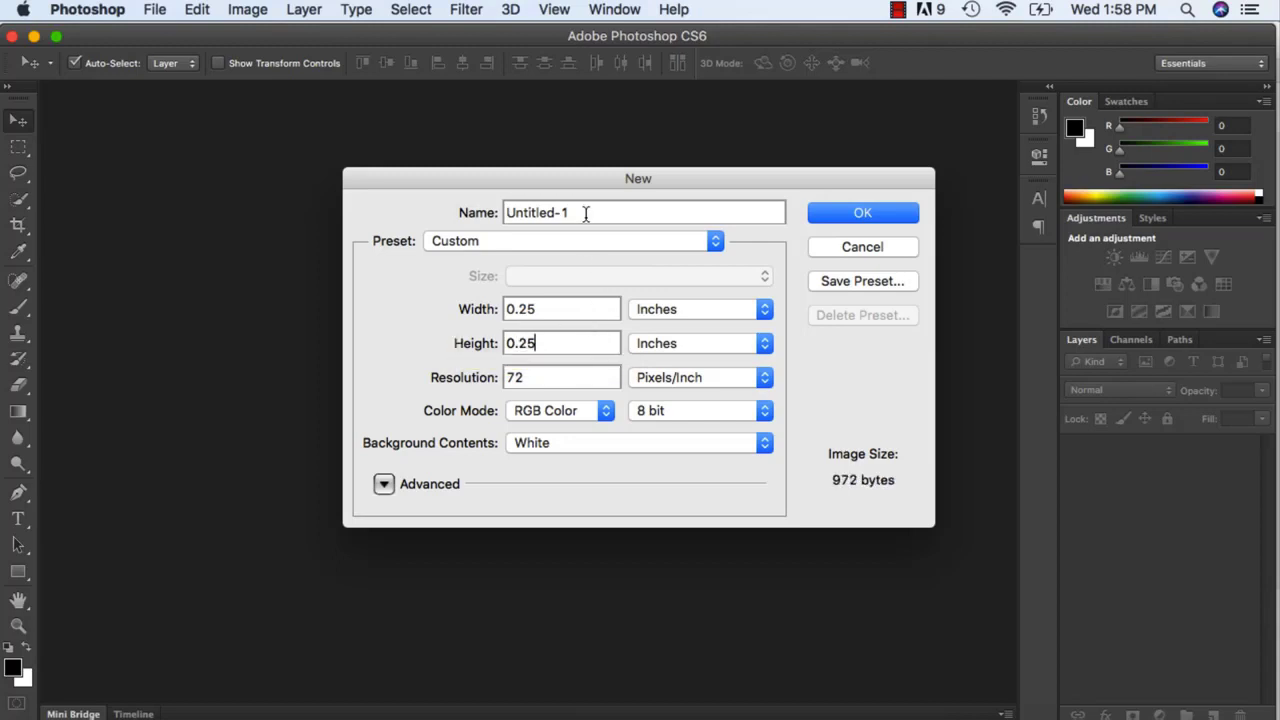
- Name the new document "square pattern", give it a transparent background and 300 pixels/inch resolution, and create it
drag(586, 210, 468, 212)
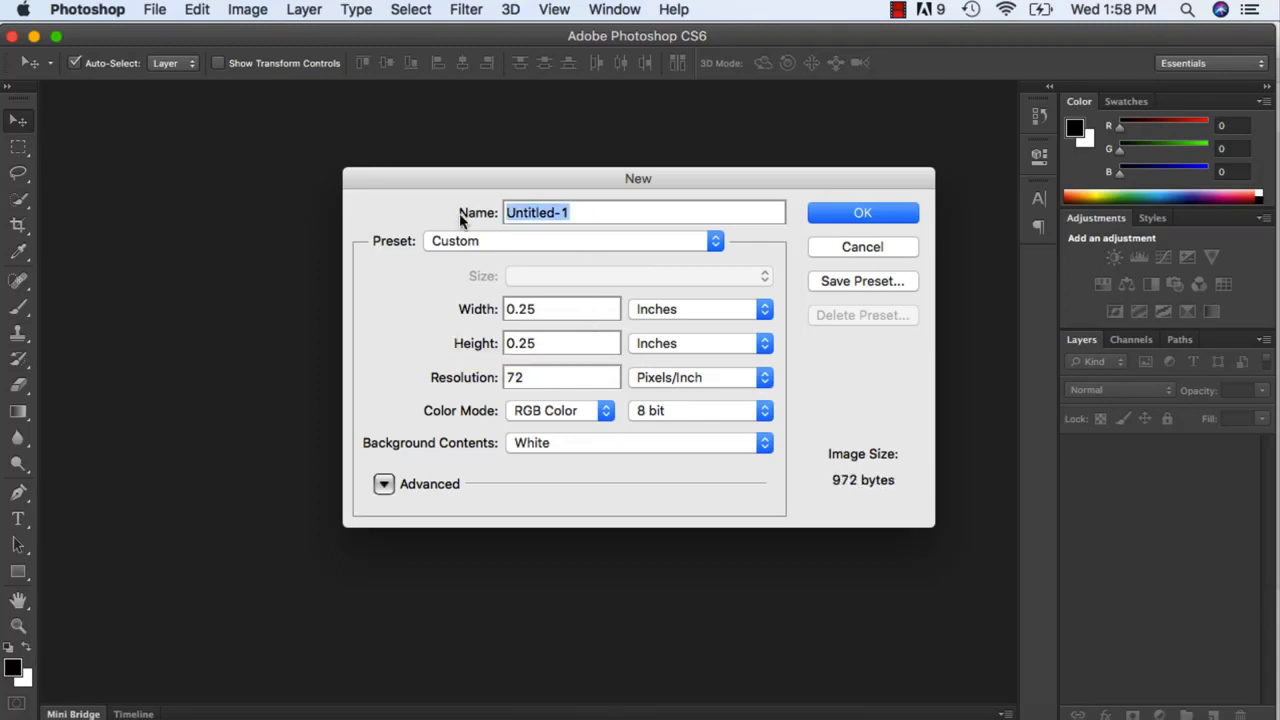
text(sq)
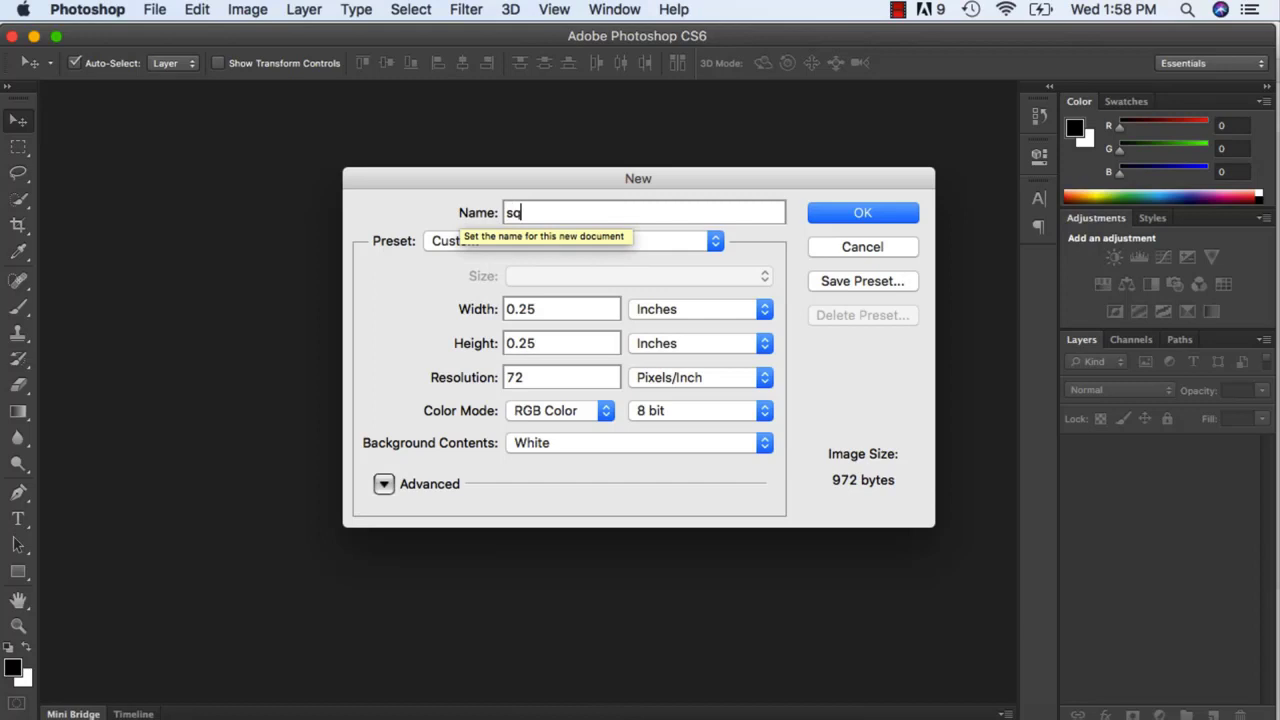
text(uare pattern)
click(679, 449)
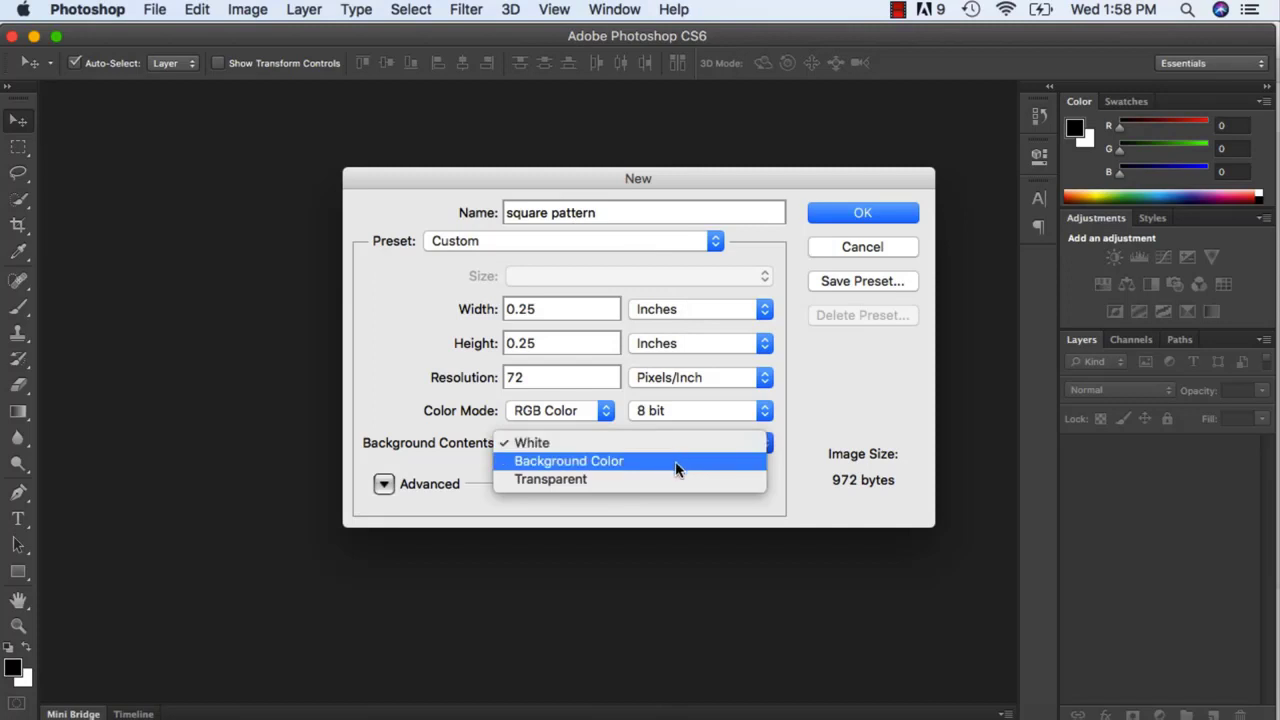
click(672, 483)
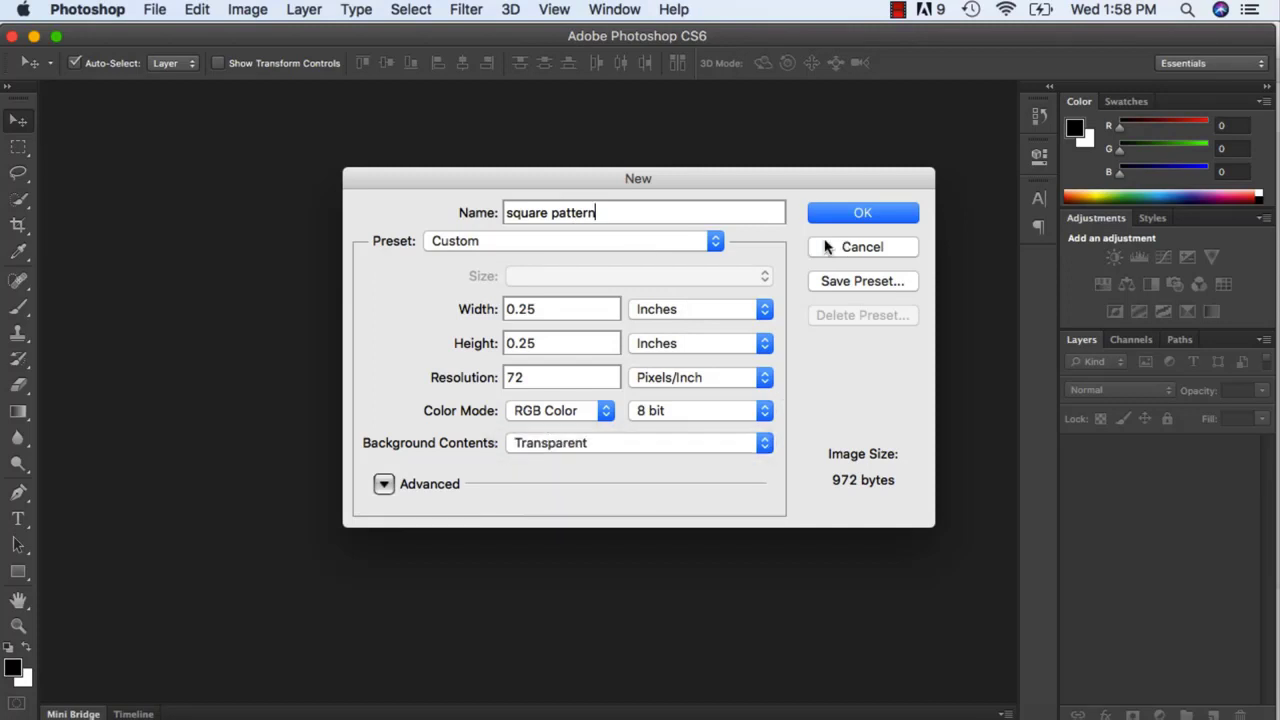
double_click(540, 377)
text(300)
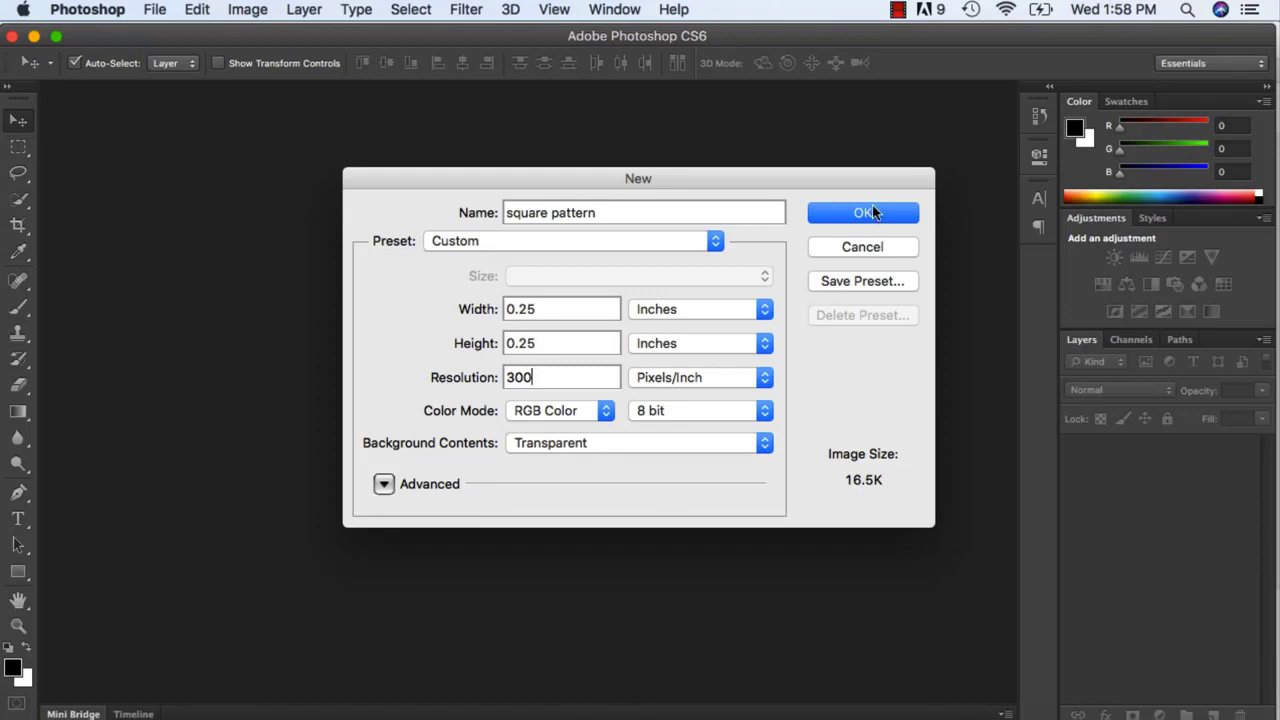
click(862, 212)
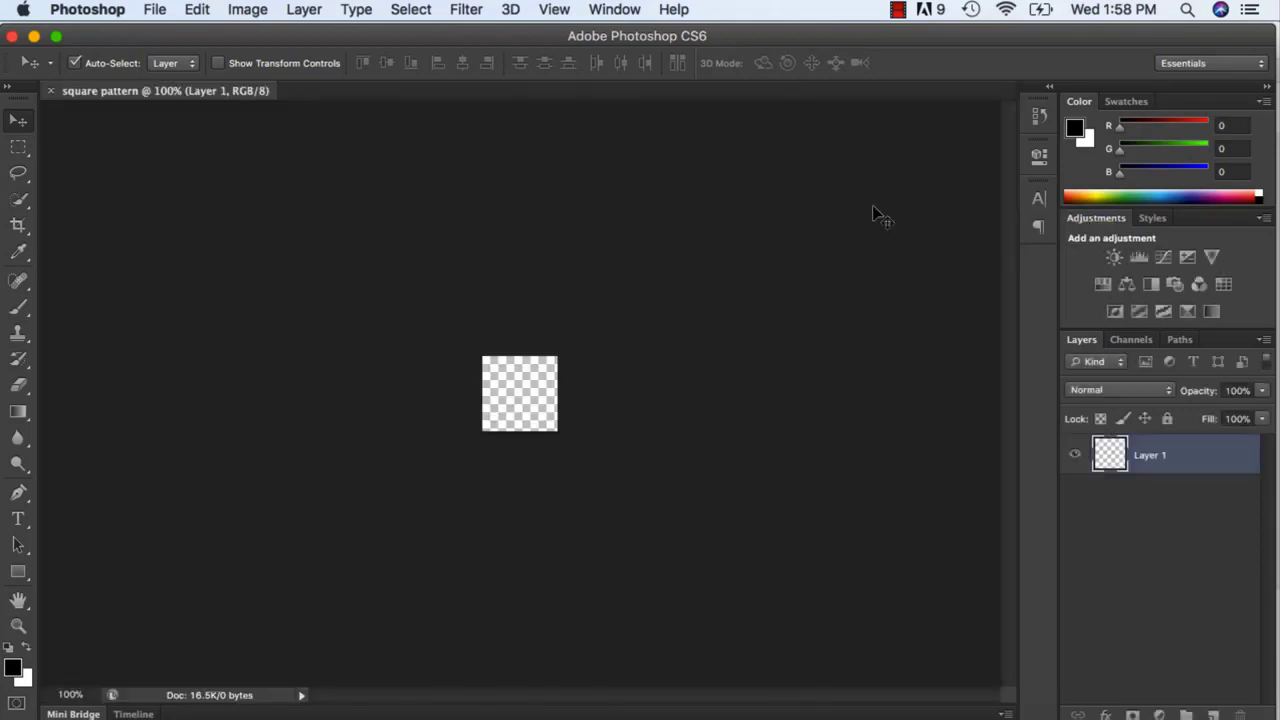
- Set the foreground color to pure red (ff0000) and draw a square of about 41 by 41 px in the canvas's upper-left corner
click(18, 625)
click(518, 406)
click(518, 406)
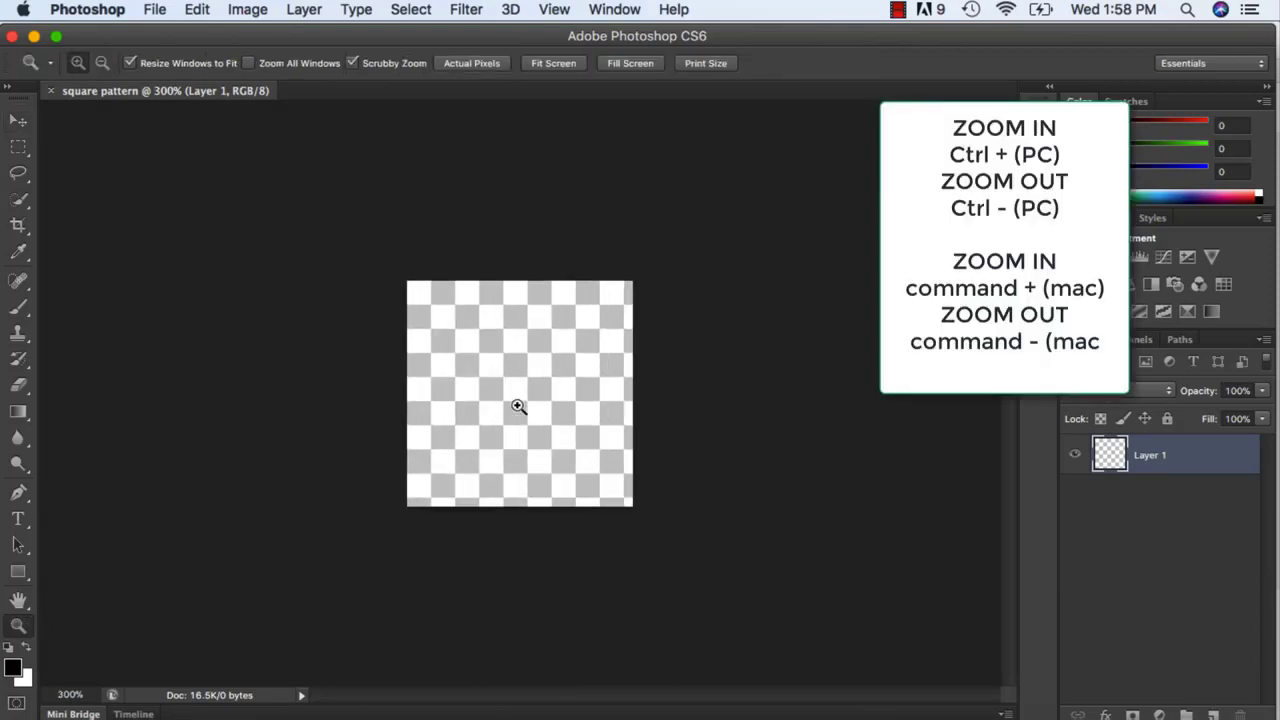
click(518, 406)
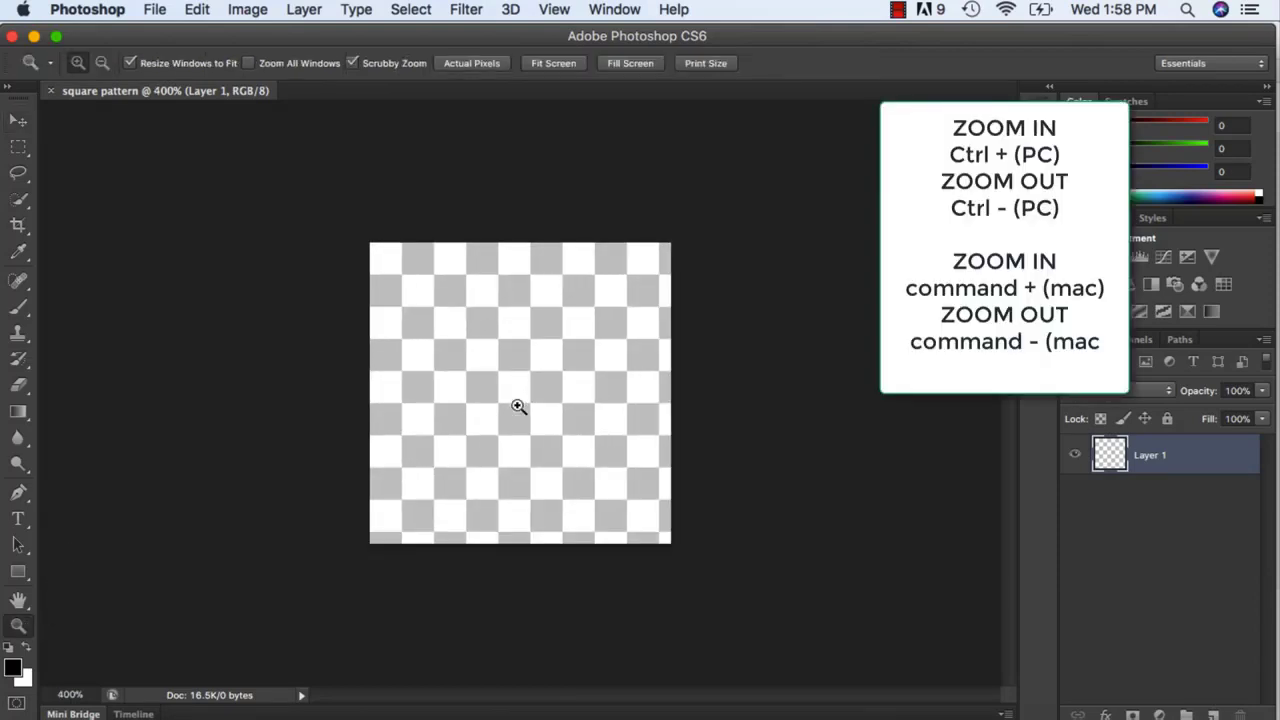
click(13, 667)
drag(600, 228, 629, 197)
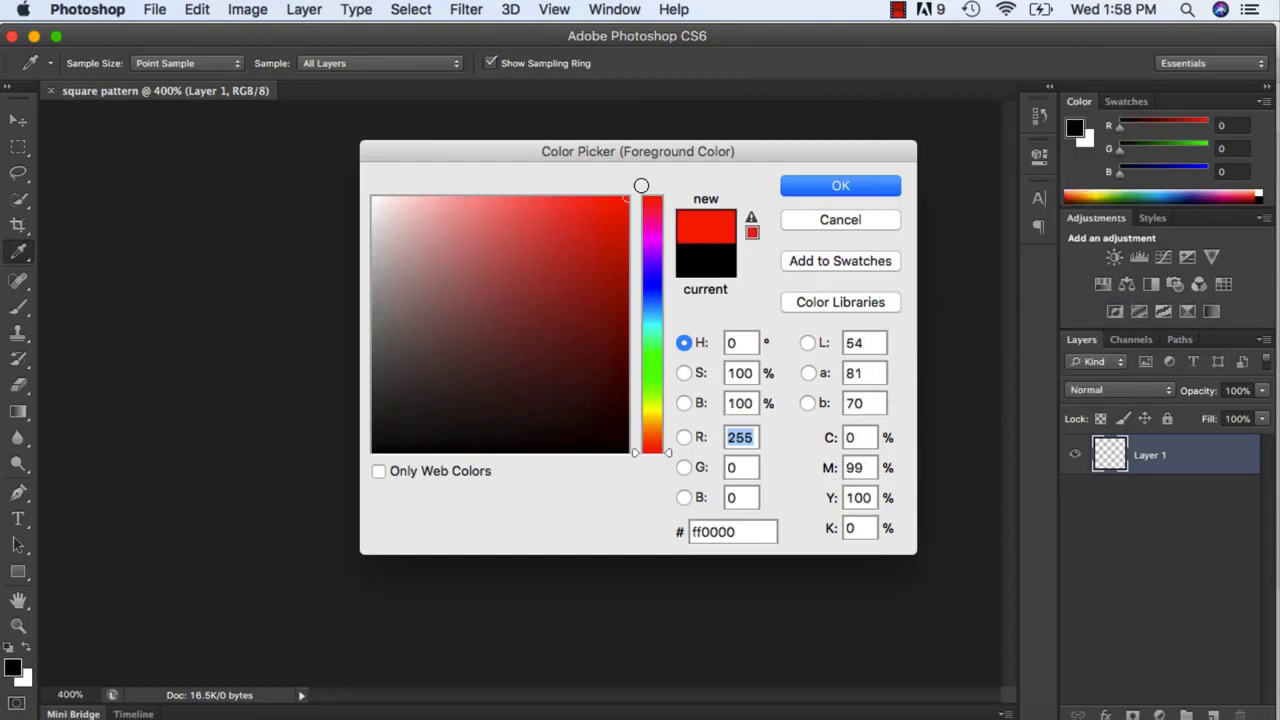
click(840, 186)
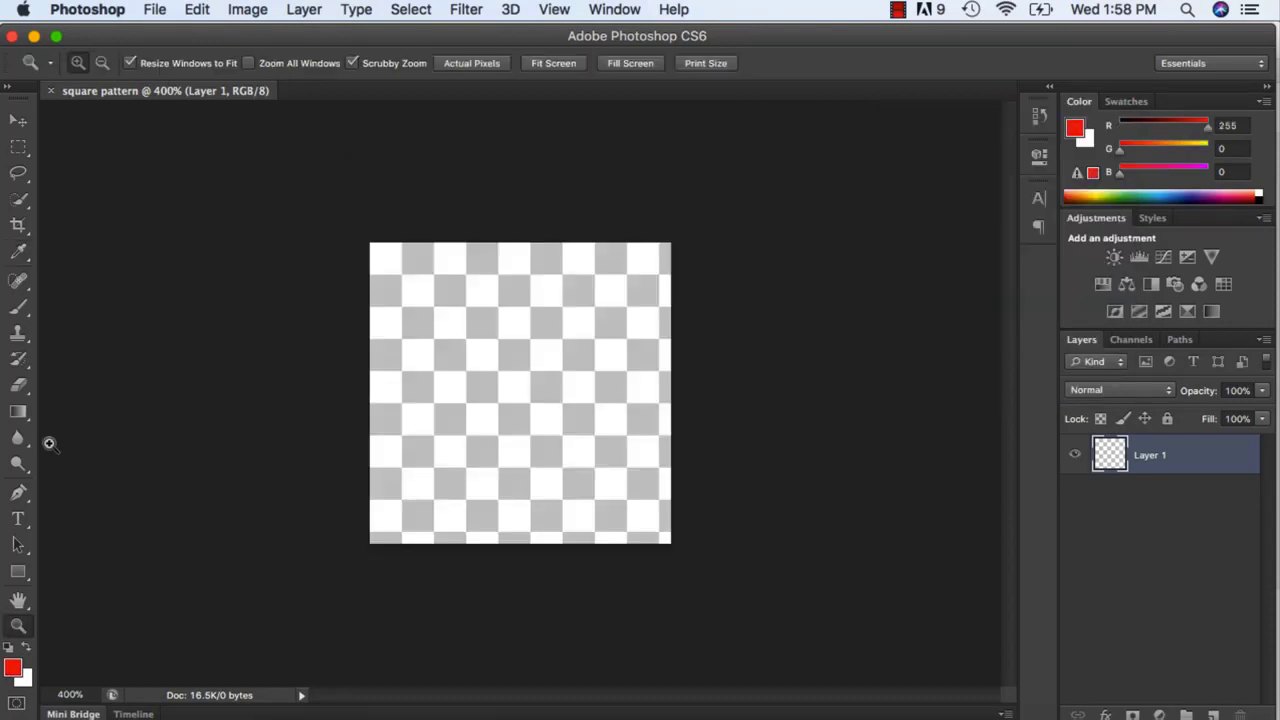
click(20, 572)
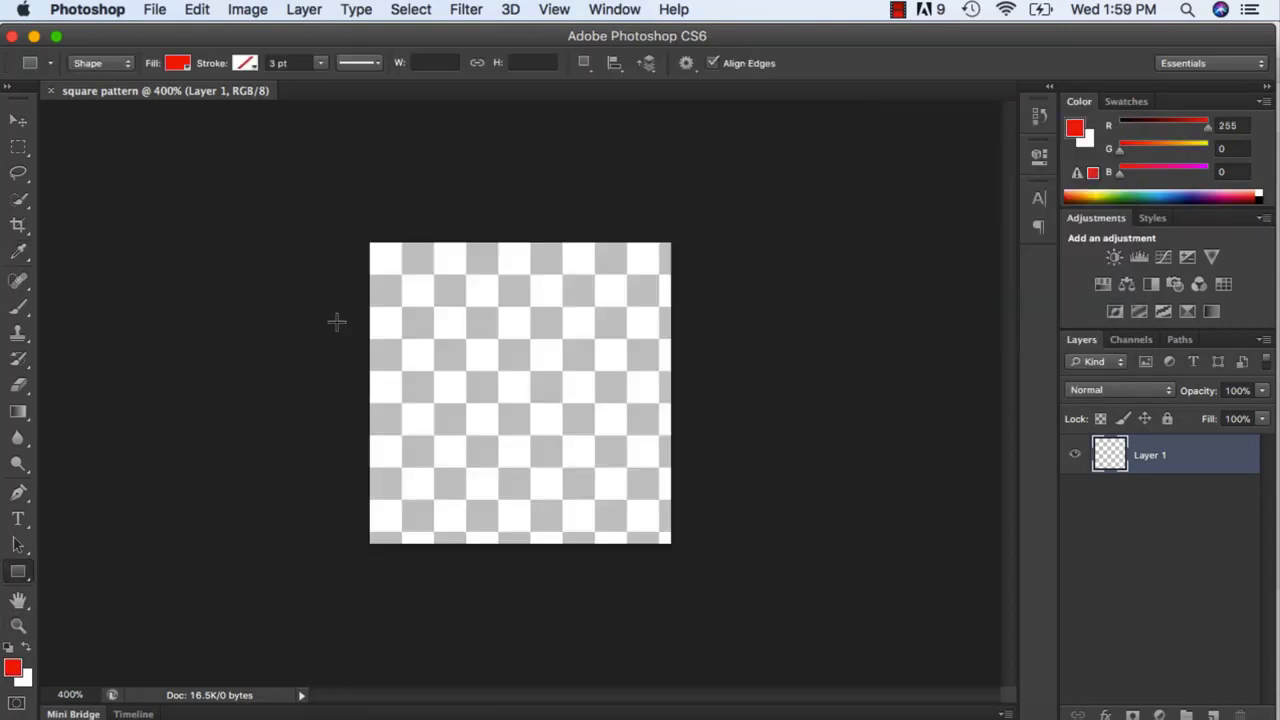
drag(368, 240, 578, 400)
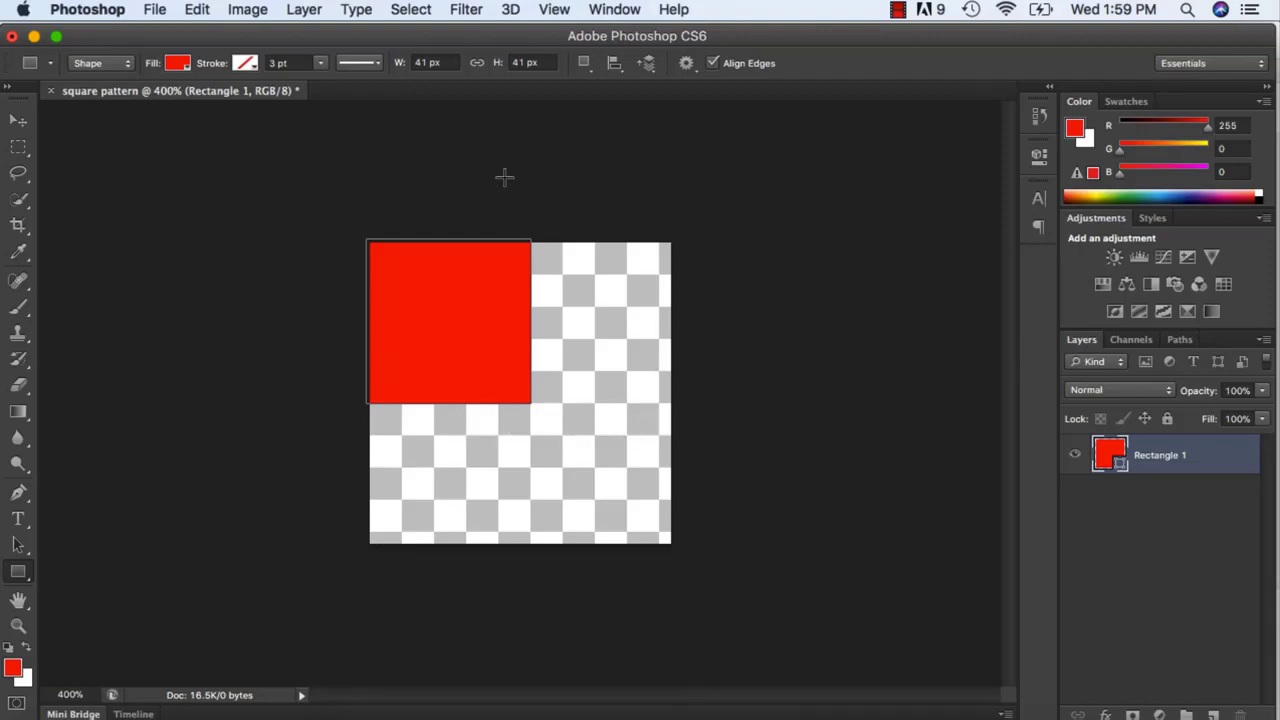
- Enlarge the canvas to 0.5 by 0.5 inches, anchored at its upper-left corner
click(250, 10)
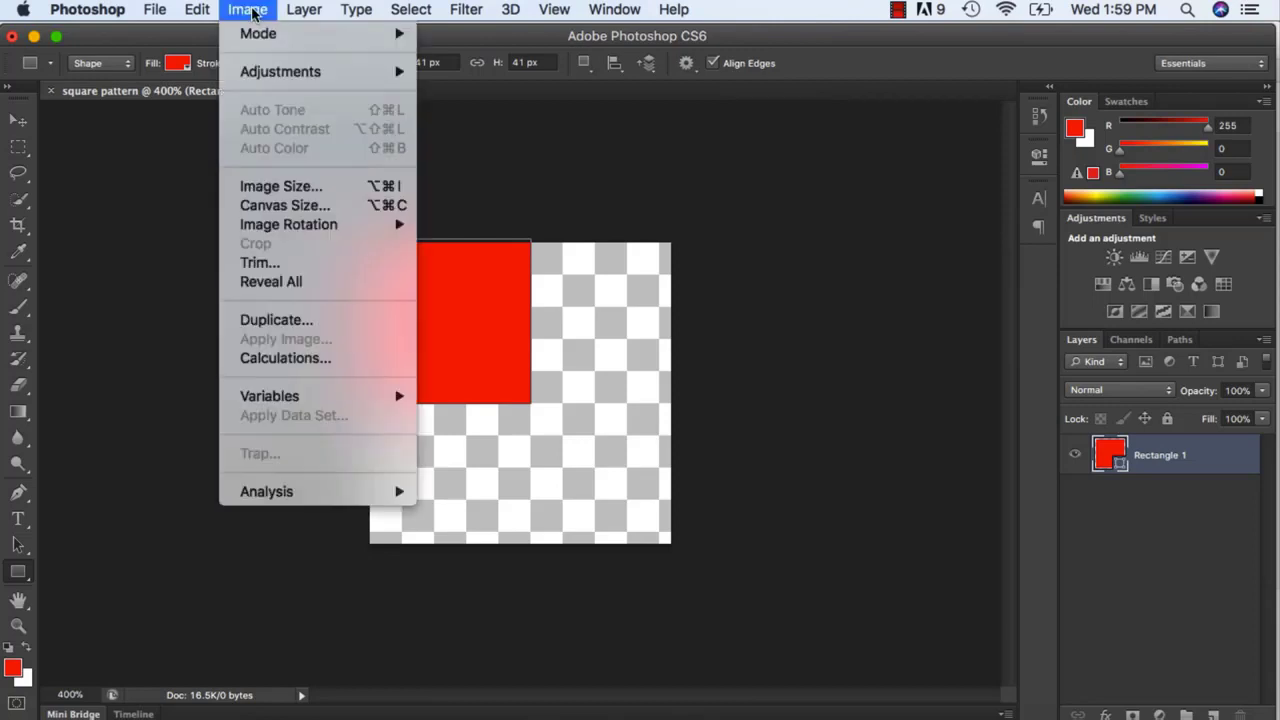
click(286, 205)
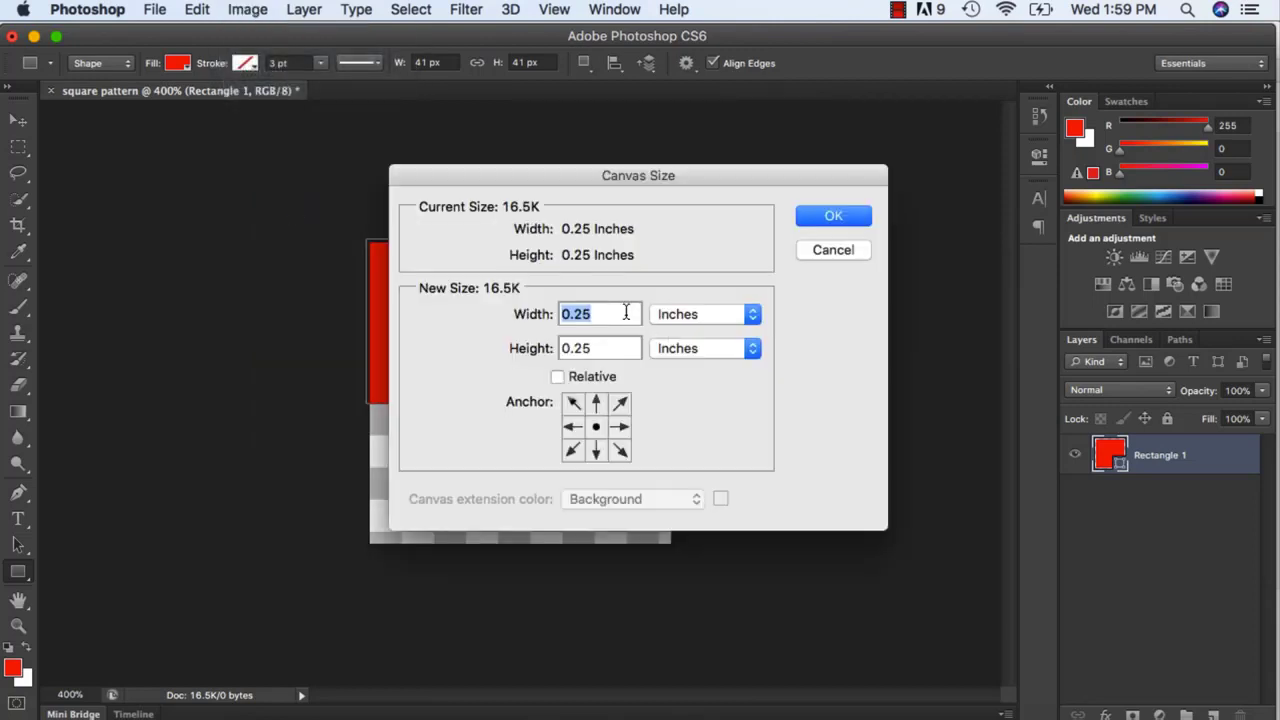
drag(631, 314, 578, 317)
text(5)
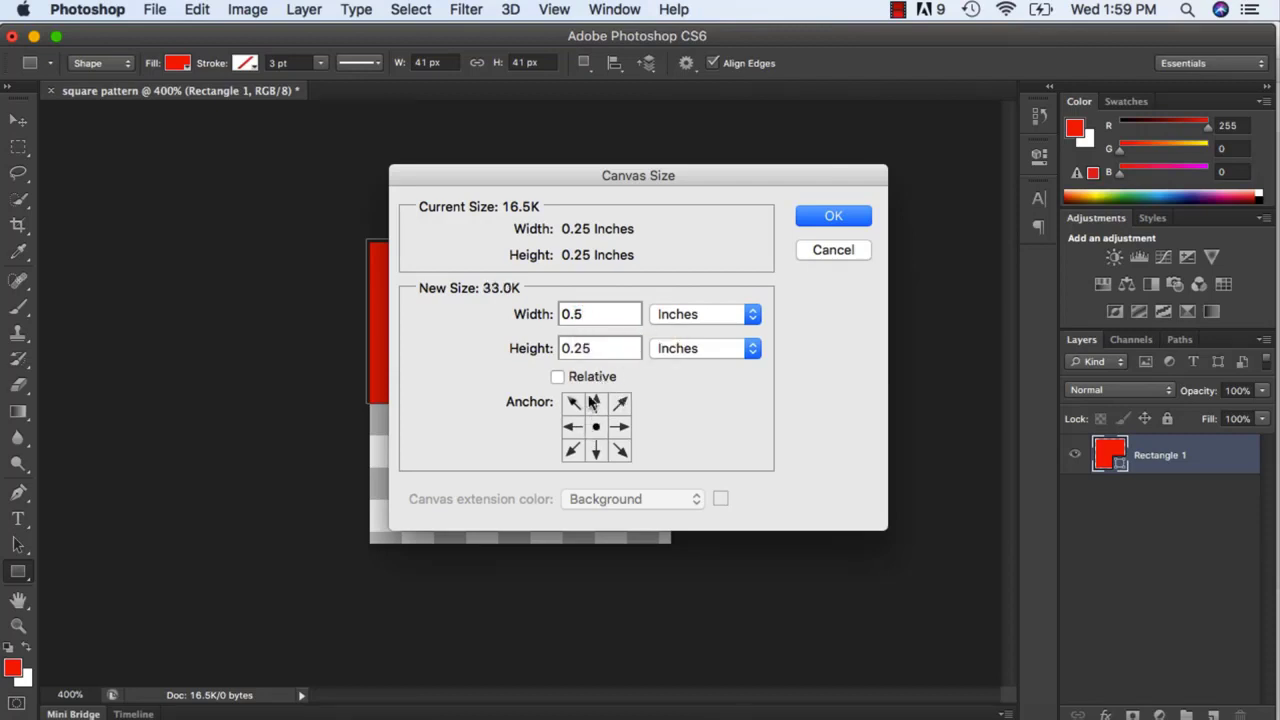
drag(597, 349, 576, 346)
text(5)
click(573, 402)
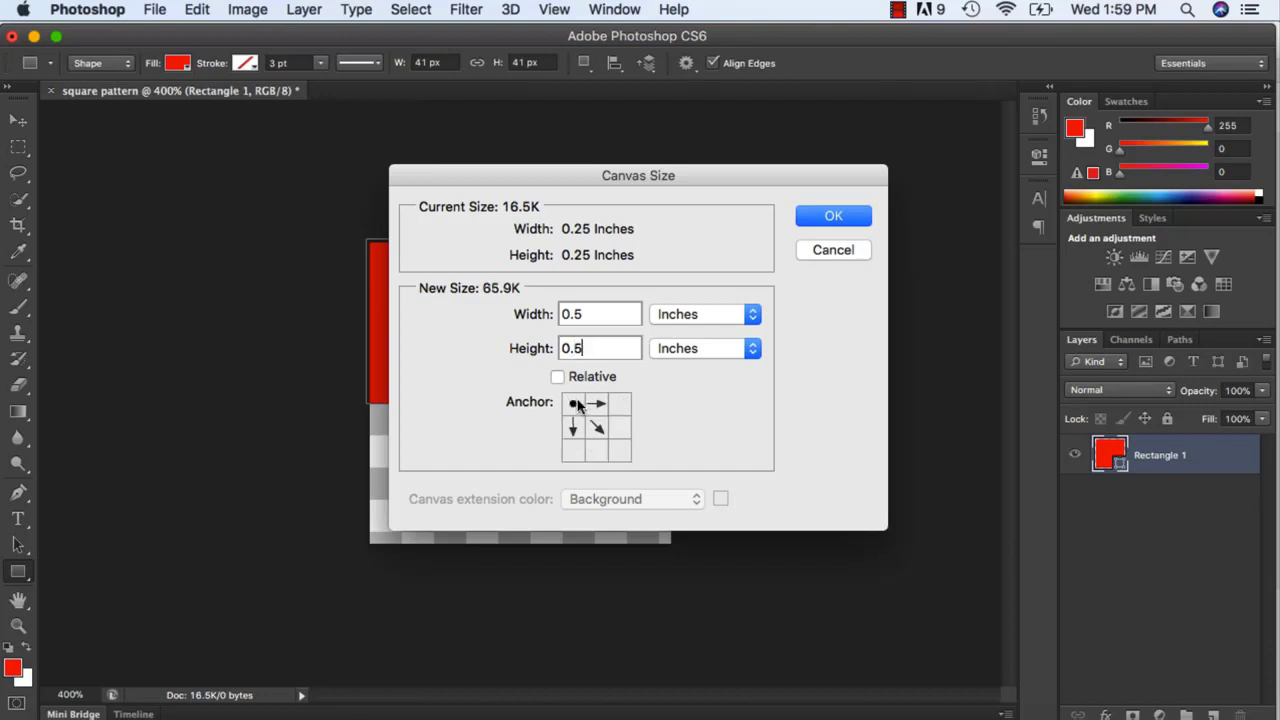
click(833, 216)
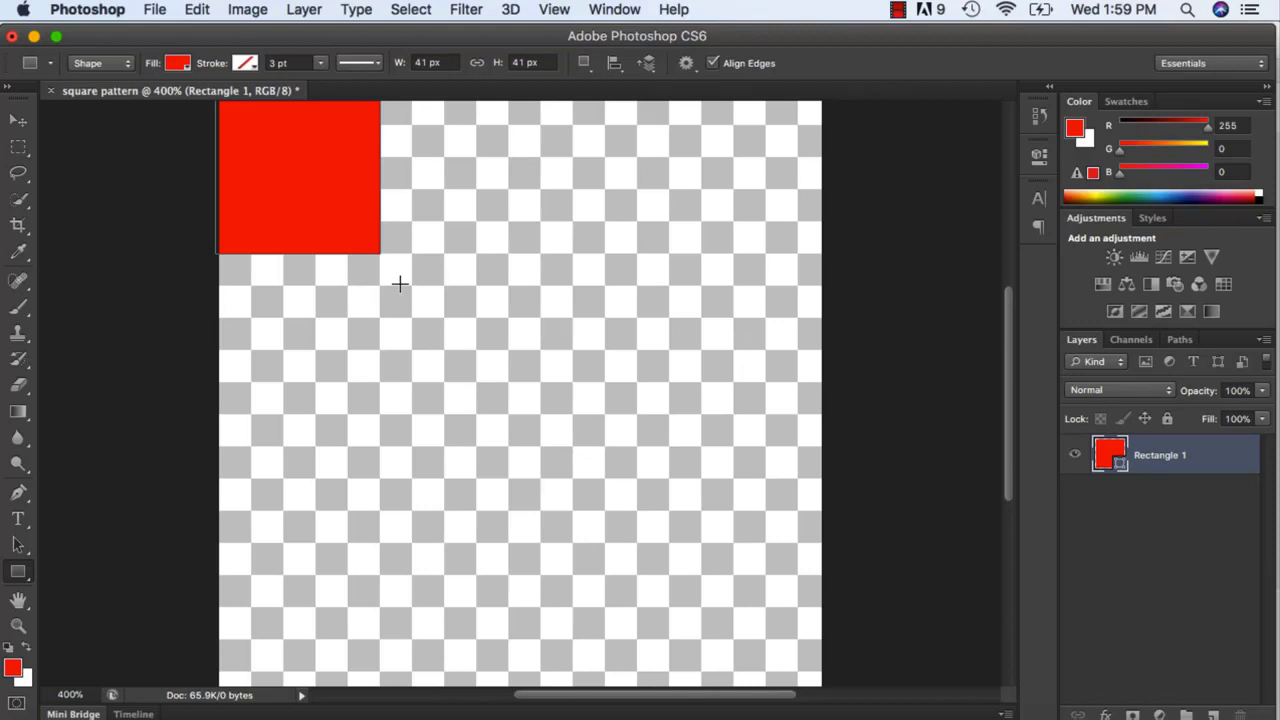
- Crop the canvas to about twice the red square's width and height, keeping the square in the upper-left corner
scroll(399, 284, down, 1)
scroll(399, 284, up, 3)
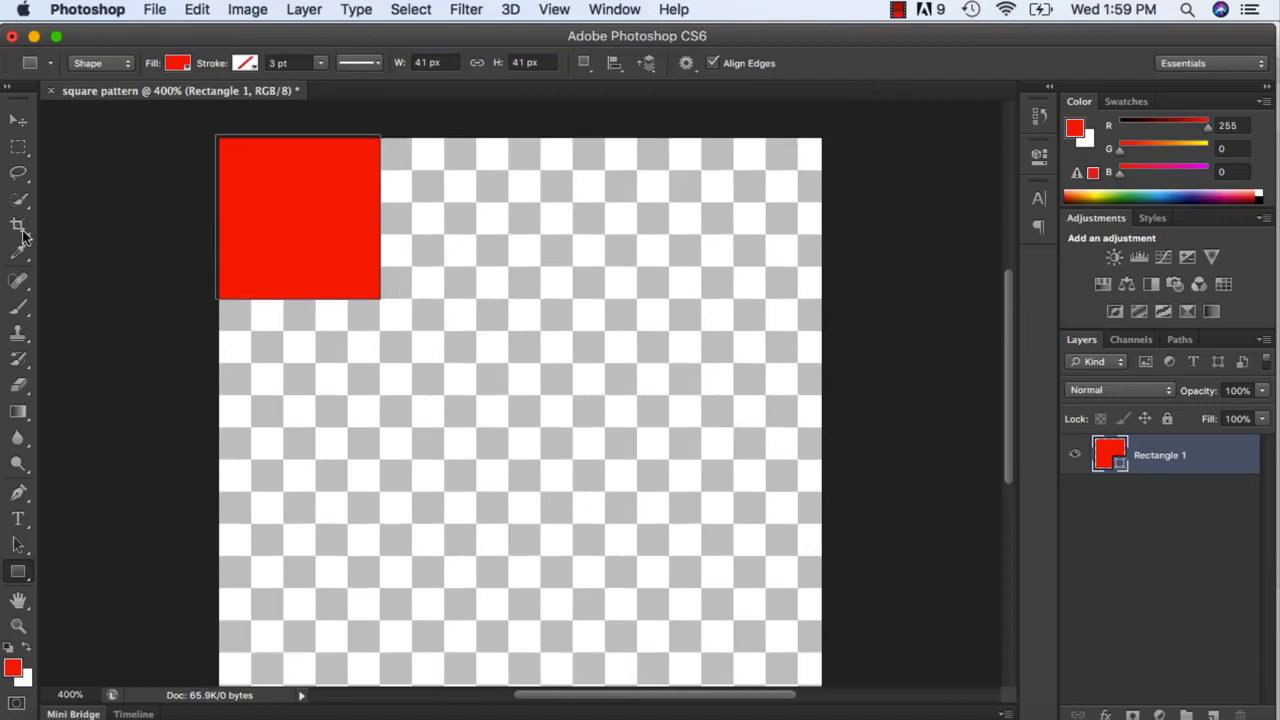
click(20, 228)
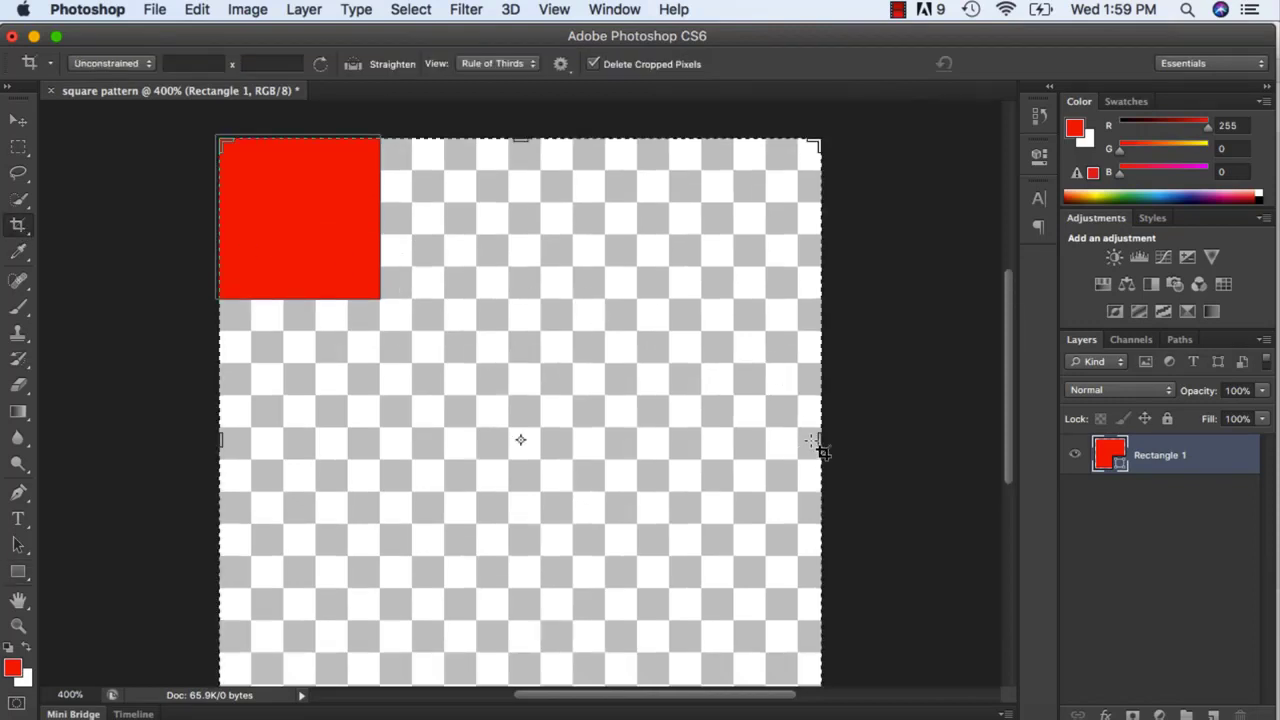
drag(814, 437, 677, 426)
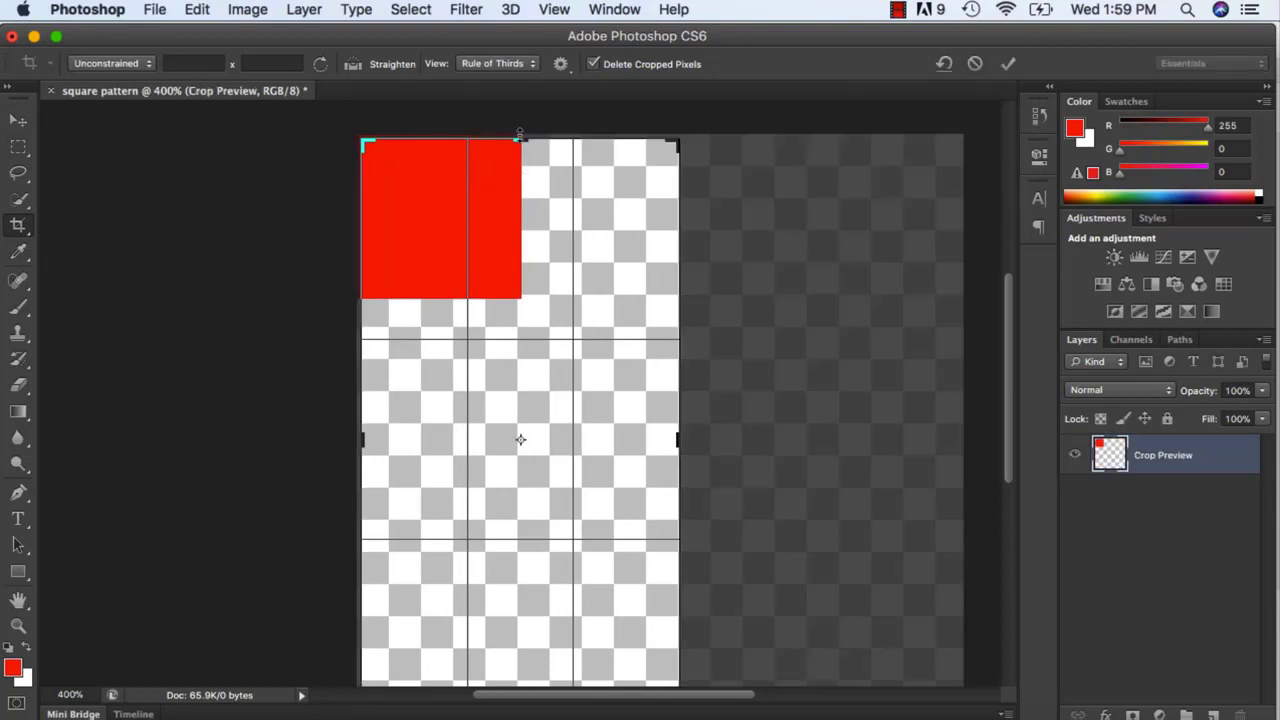
drag(519, 133, 521, 137)
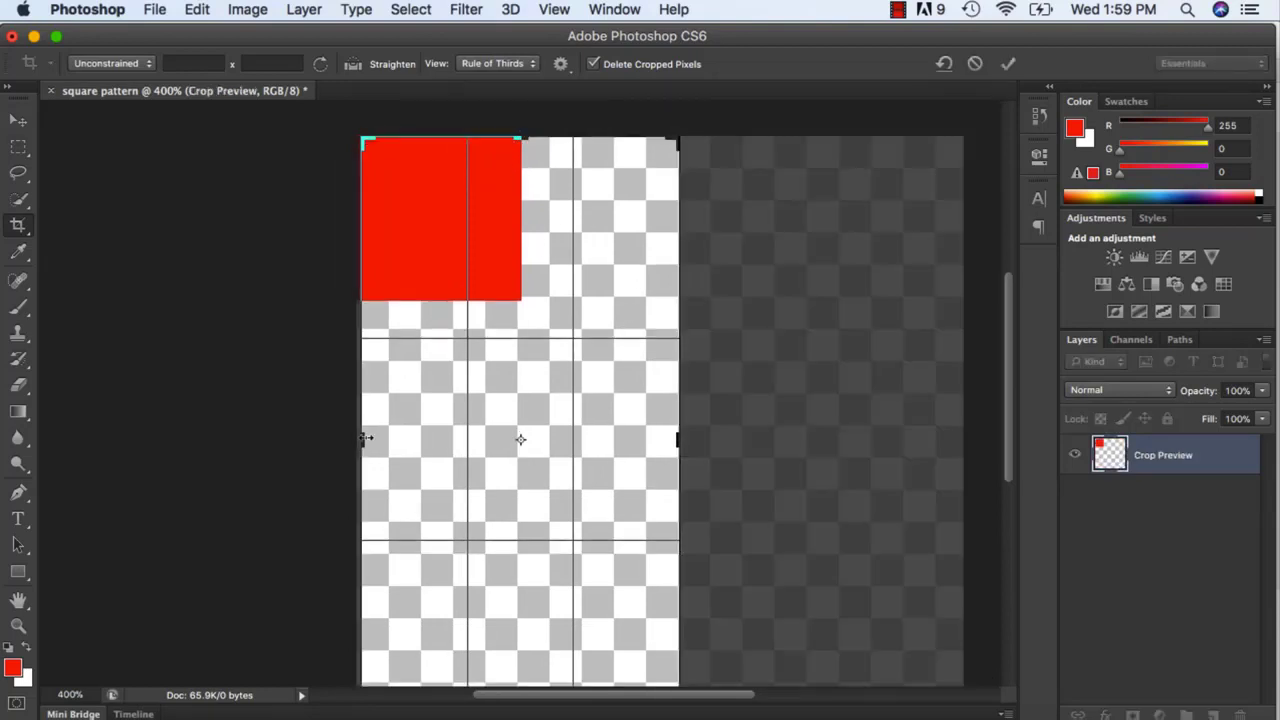
drag(365, 438, 369, 423)
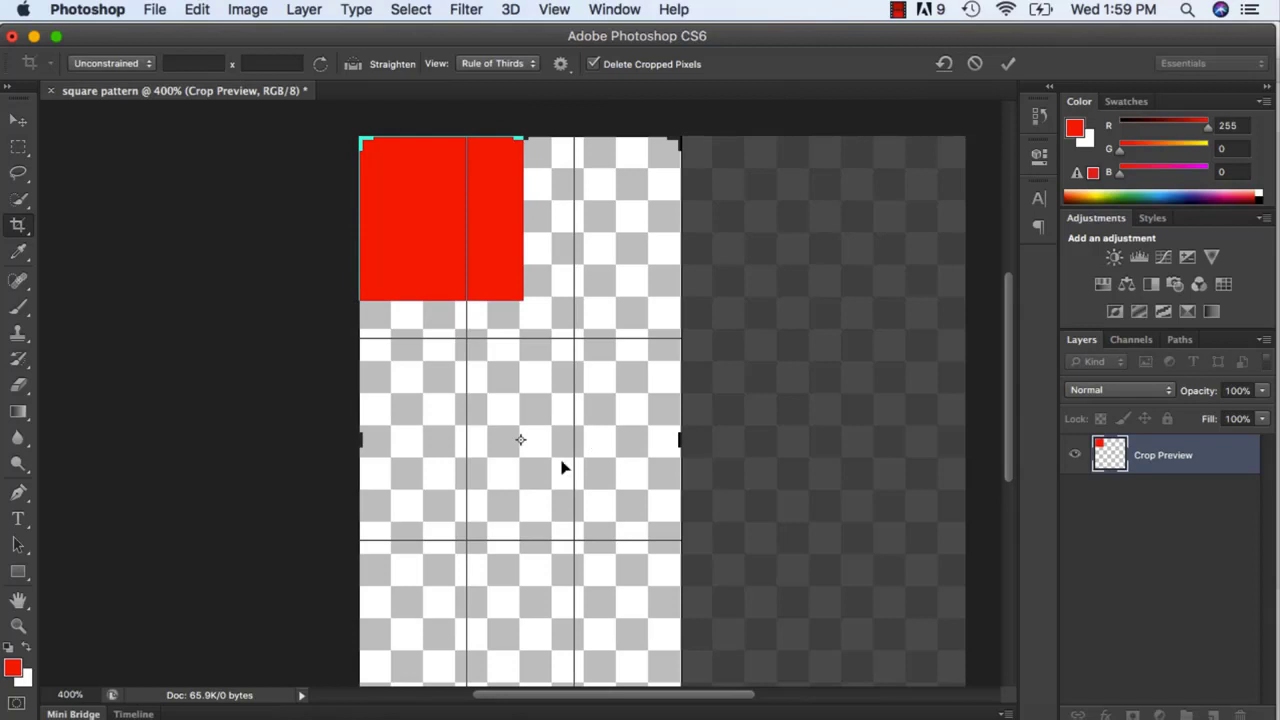
scroll(645, 627, down, 4)
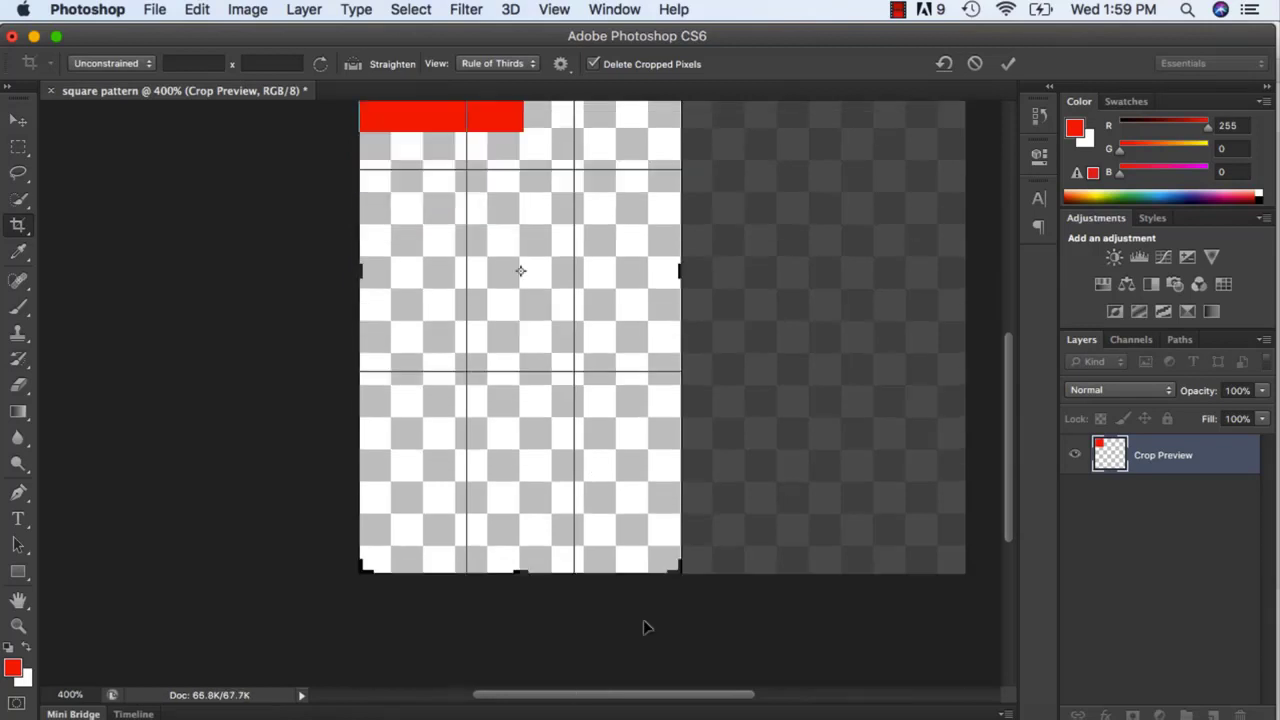
drag(523, 572, 514, 430)
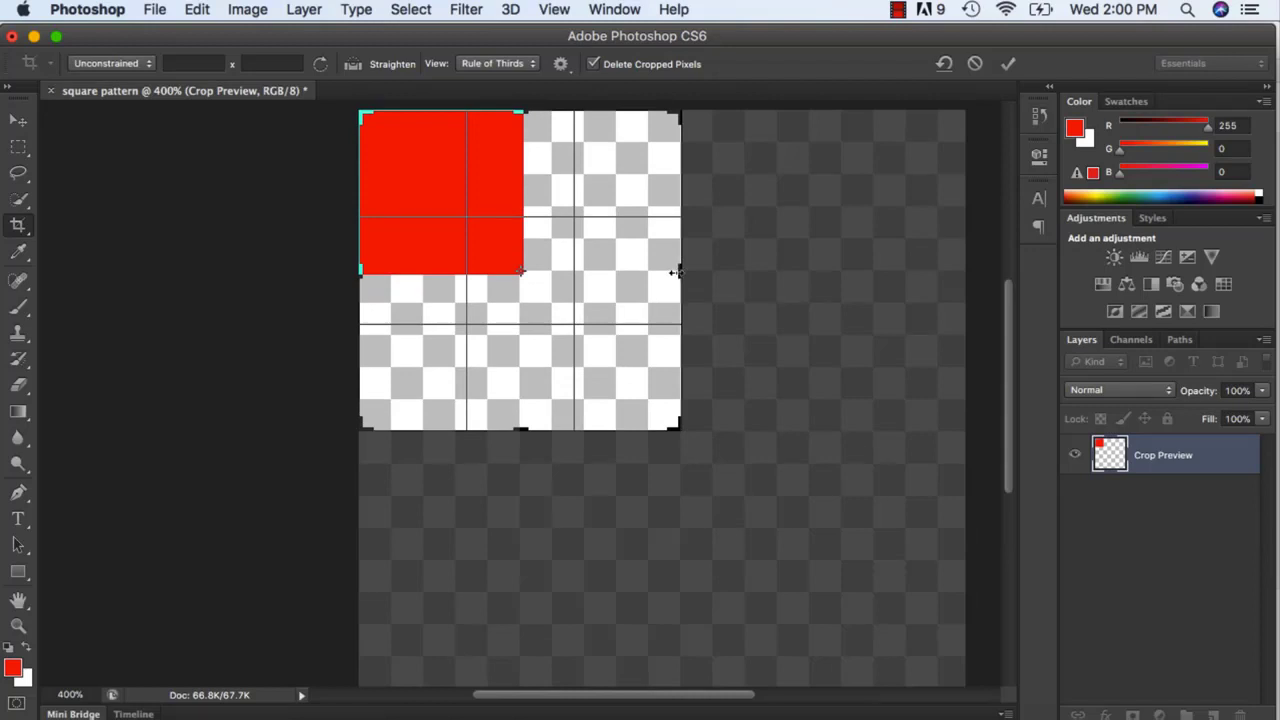
drag(676, 271, 677, 271)
key(Return)
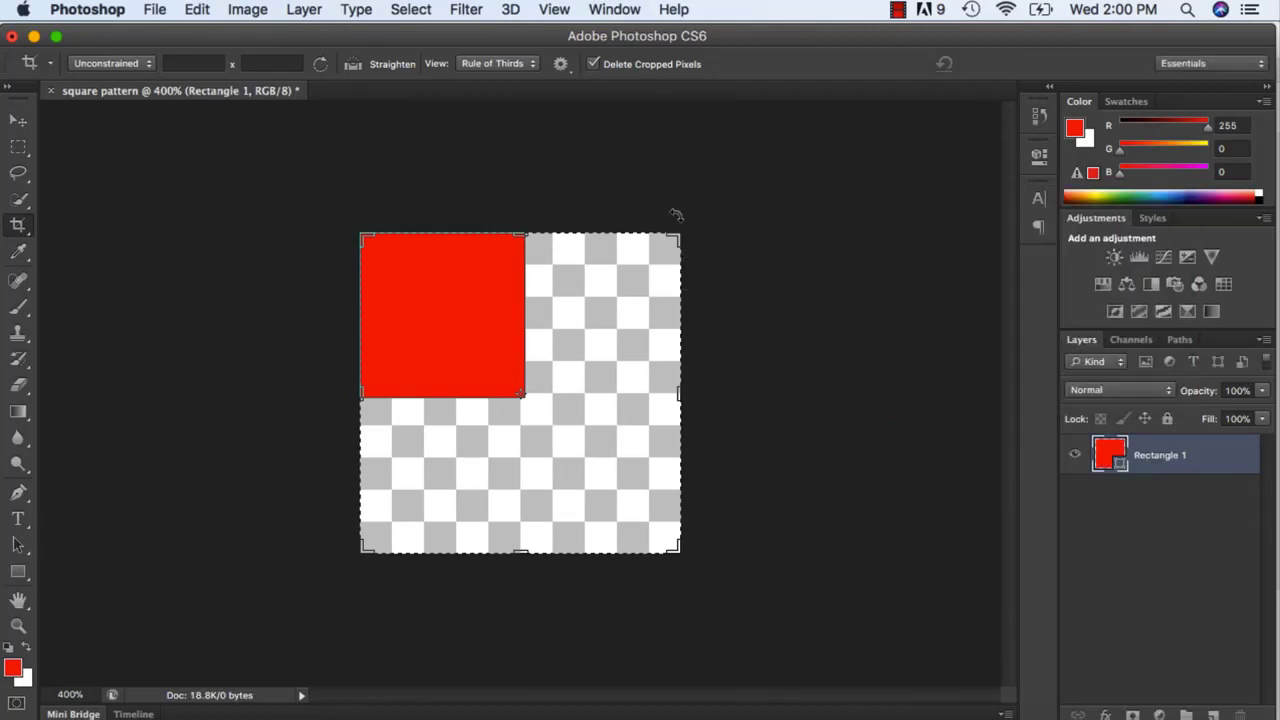
- Define the red square tile as a pattern named "square pattern"
click(200, 10)
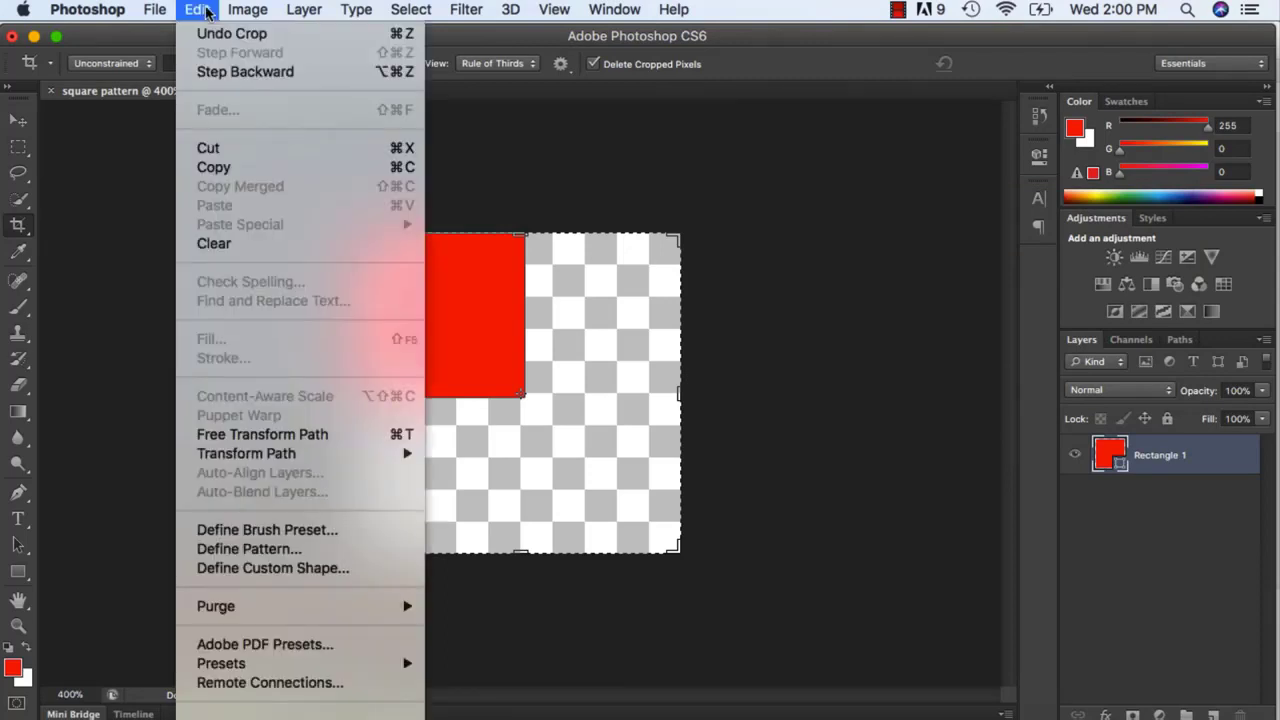
click(18, 122)
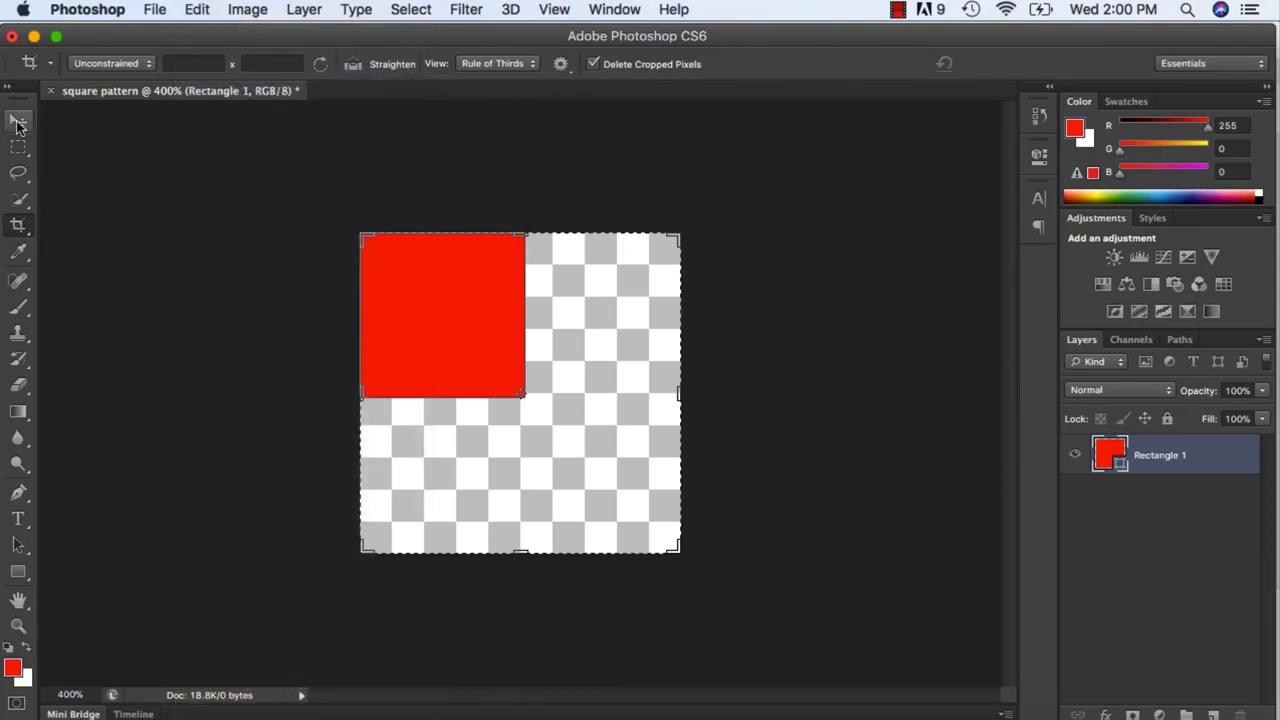
click(18, 121)
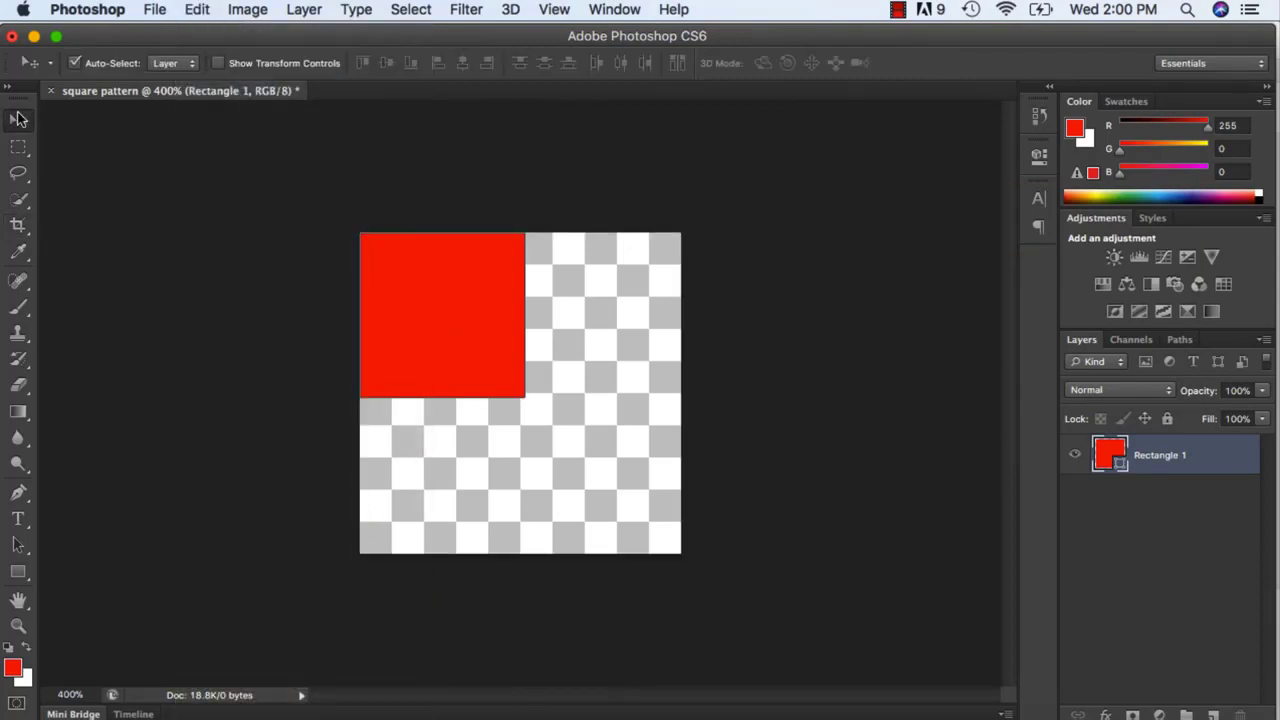
click(200, 10)
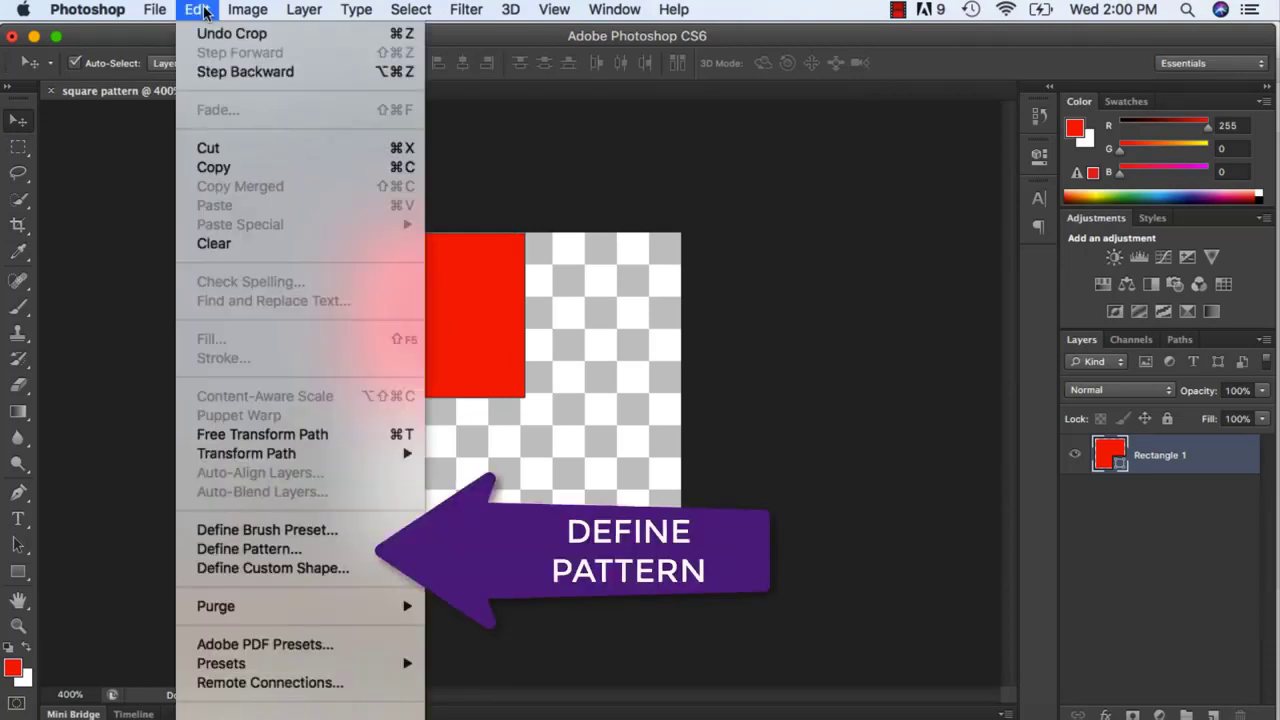
click(285, 549)
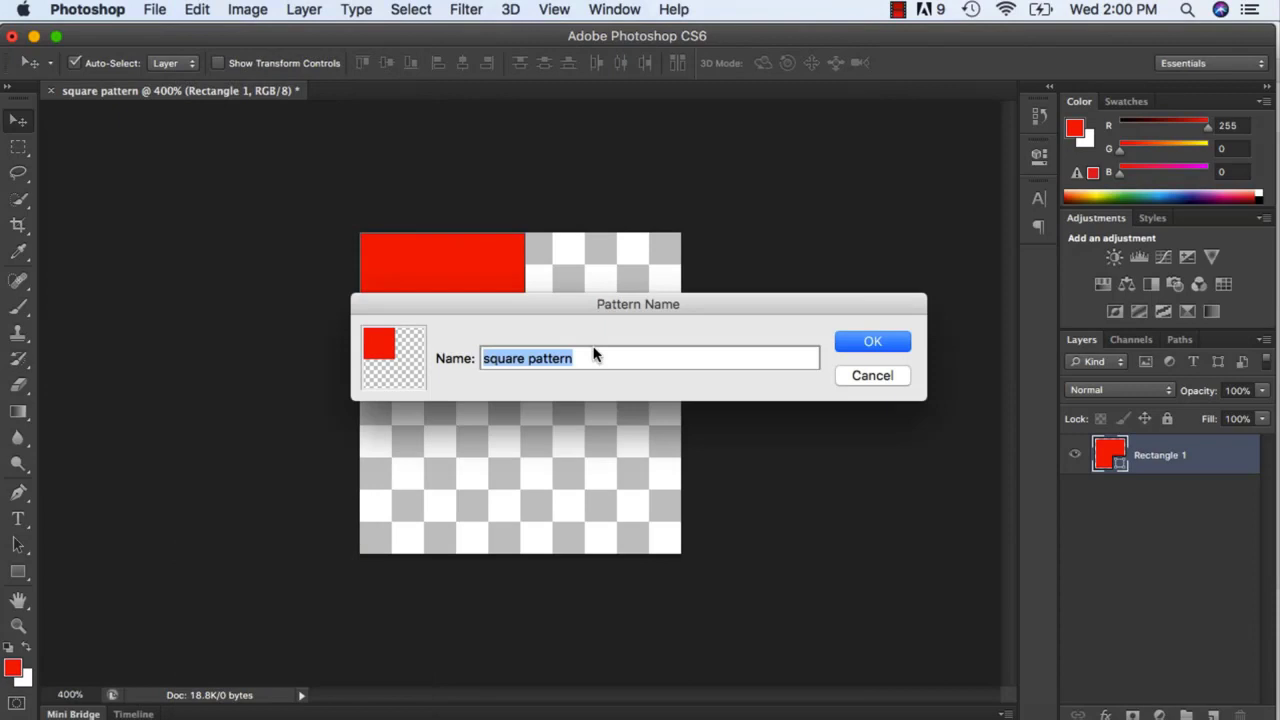
click(878, 345)
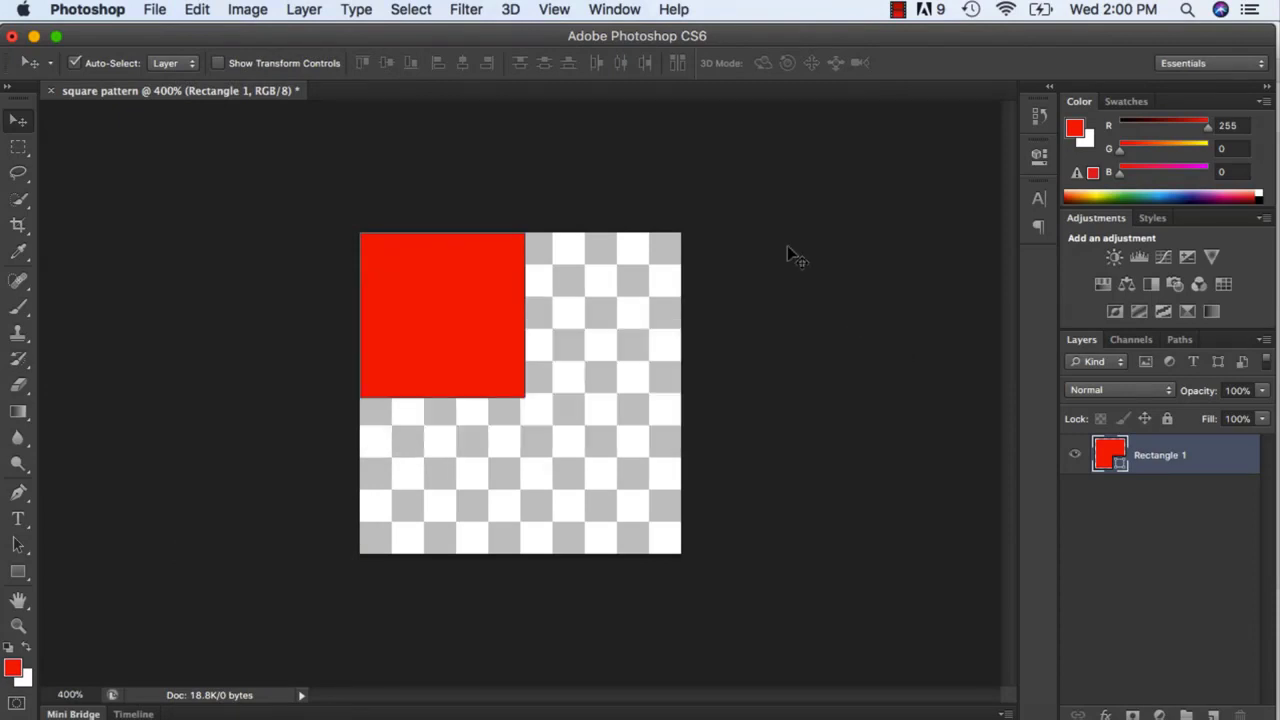
- Create a new document named "test" from the U.S. Paper preset at Letter size, 8.5 by 11 inches
click(157, 9)
click(167, 33)
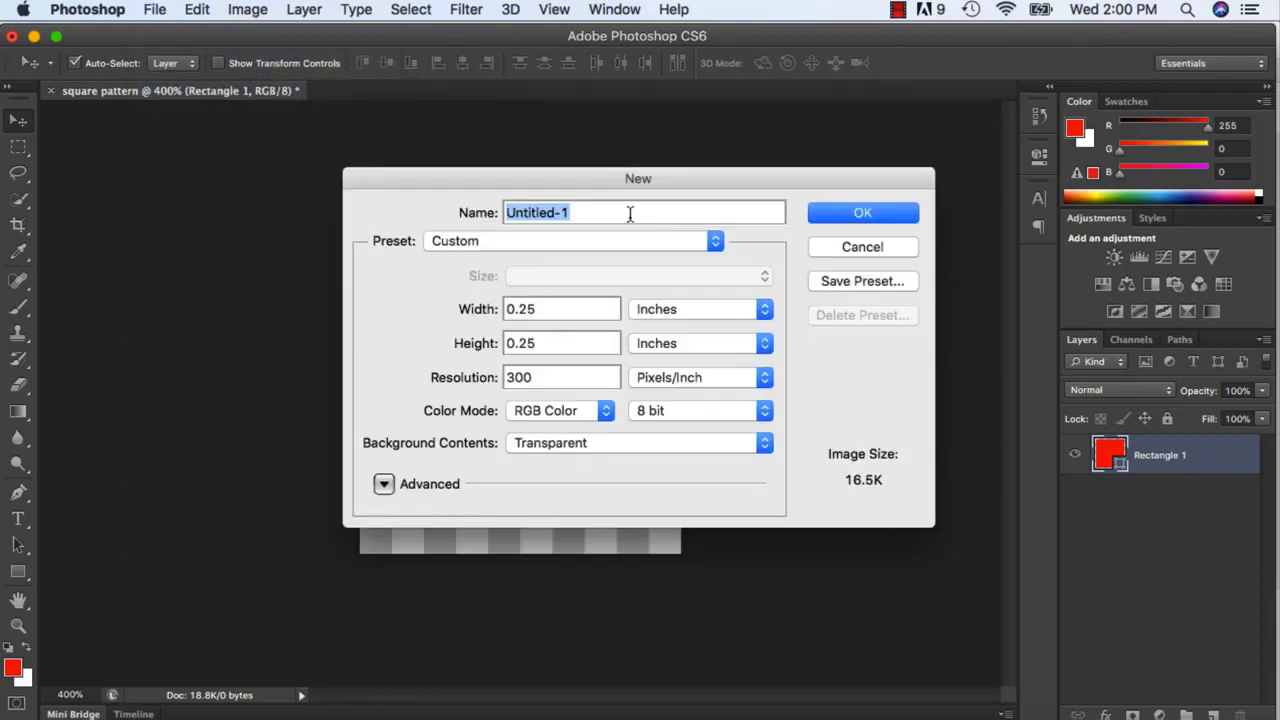
click(618, 241)
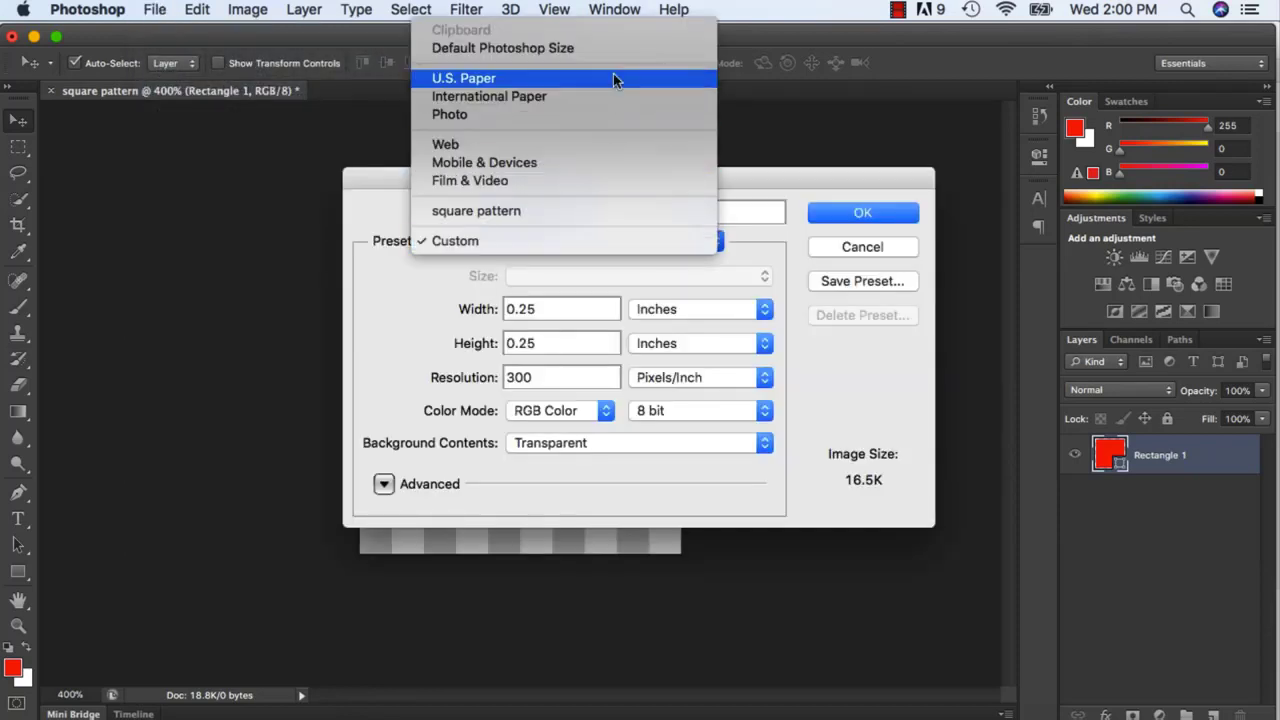
click(630, 120)
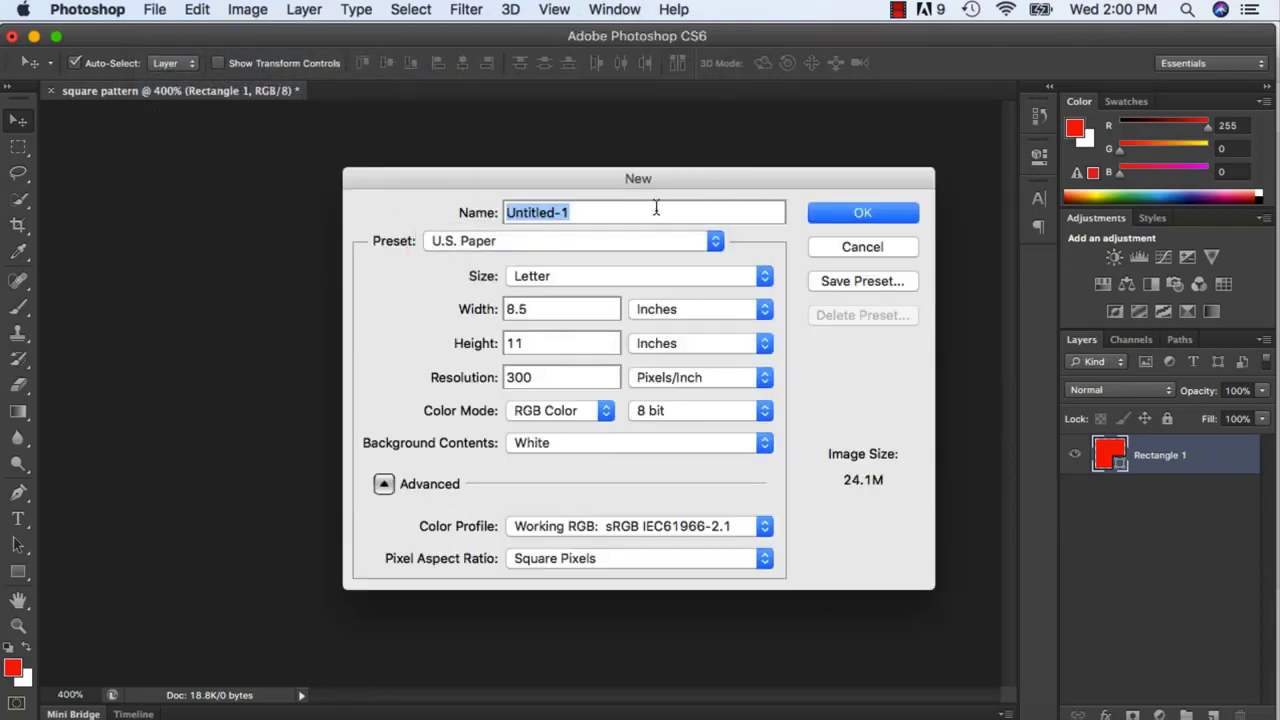
text(test)
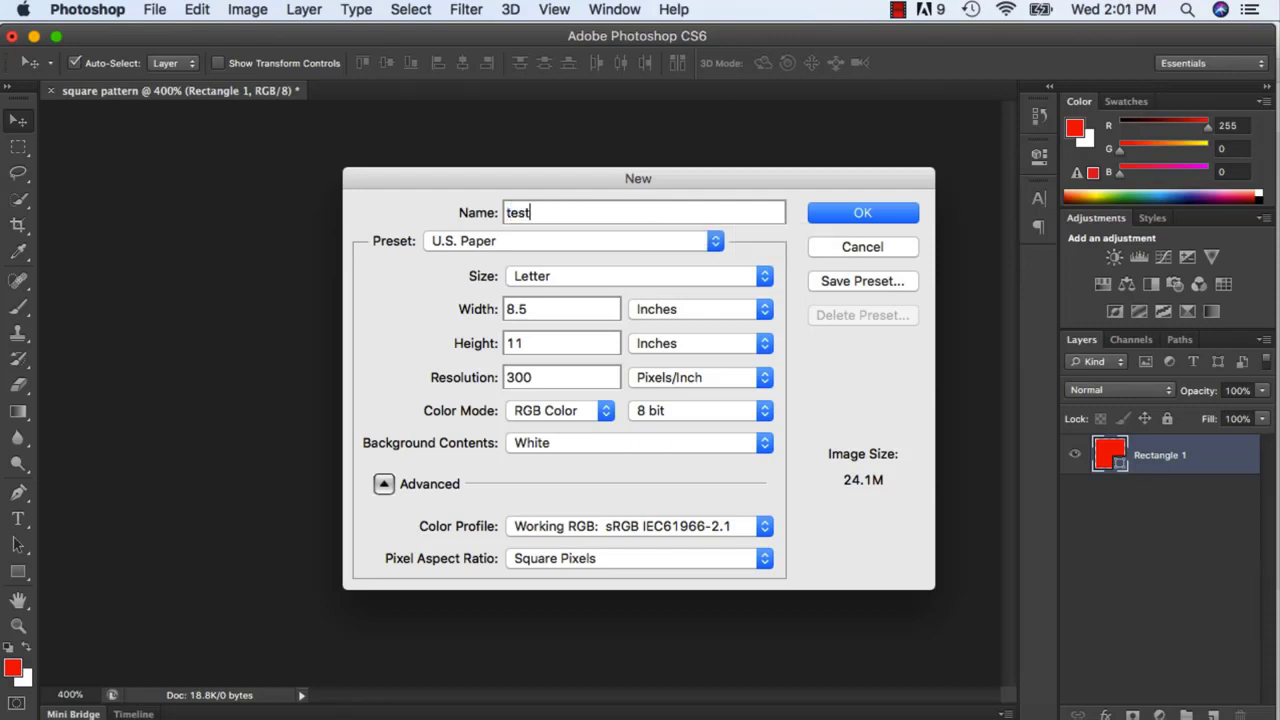
click(859, 216)
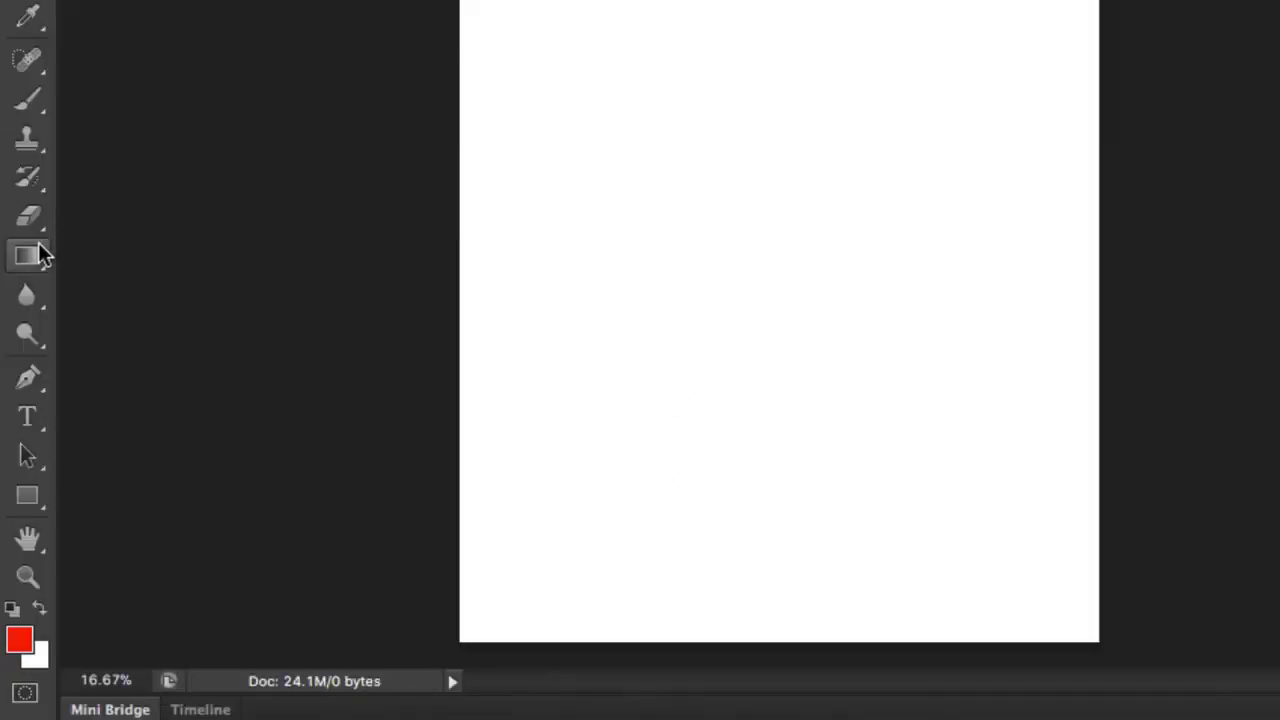
- Fill the white page of the test document with the red square pattern using the Paint Bucket tool
click(38, 252)
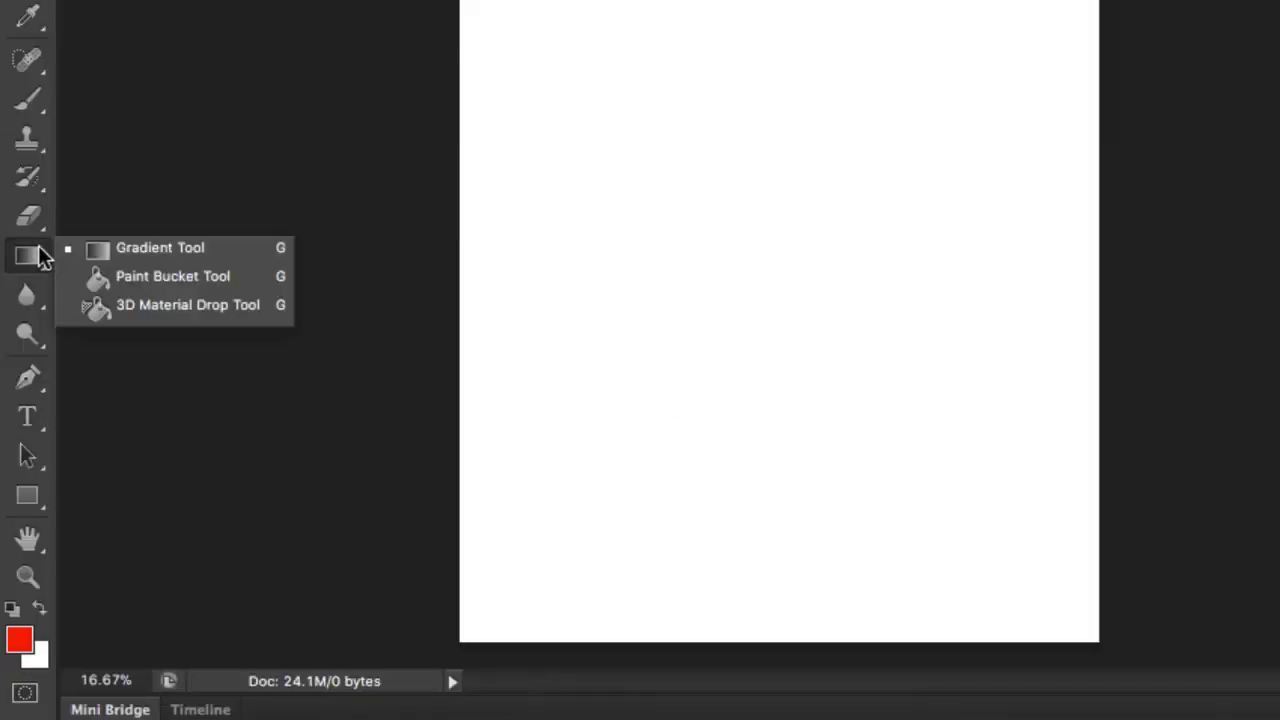
click(129, 276)
click(199, 94)
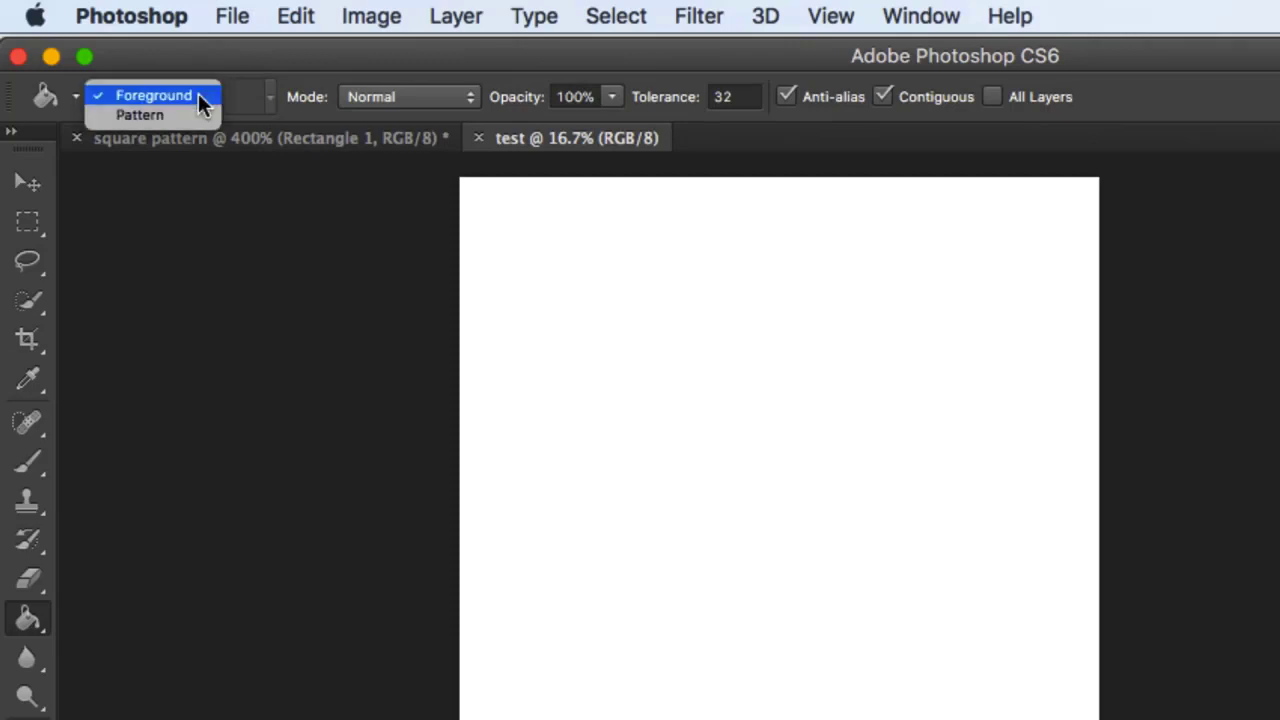
click(190, 116)
click(270, 97)
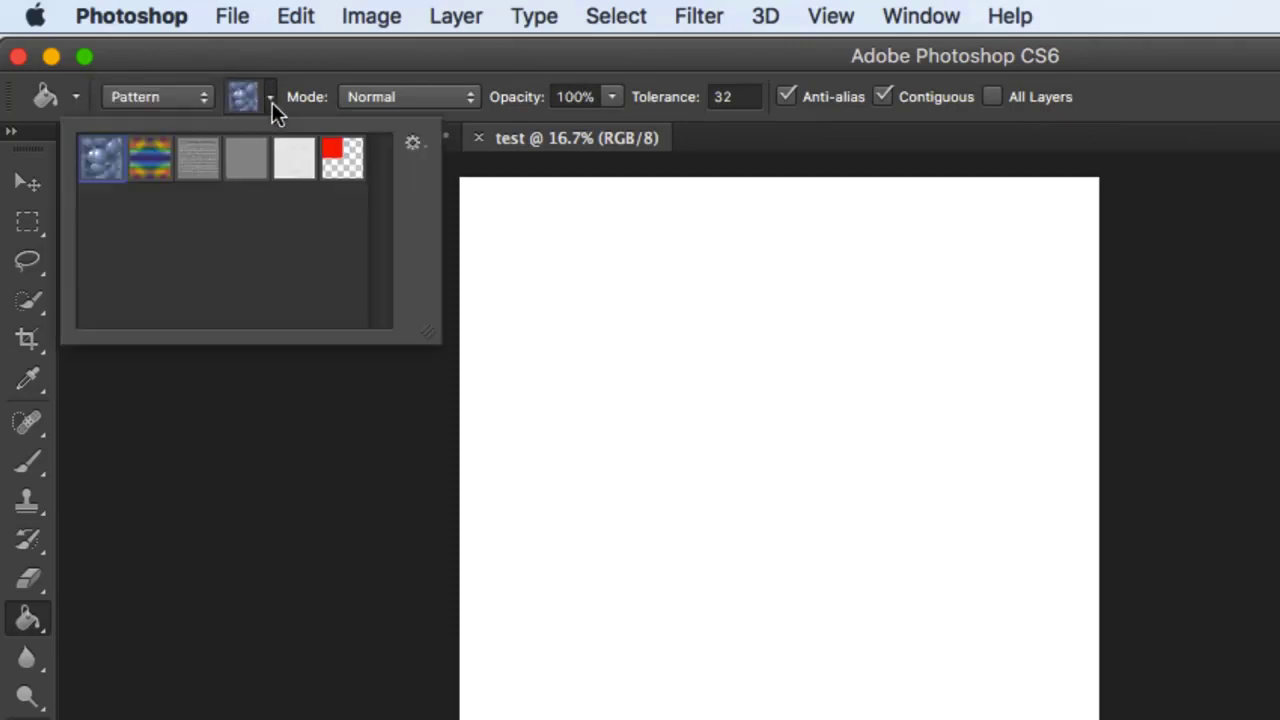
click(327, 176)
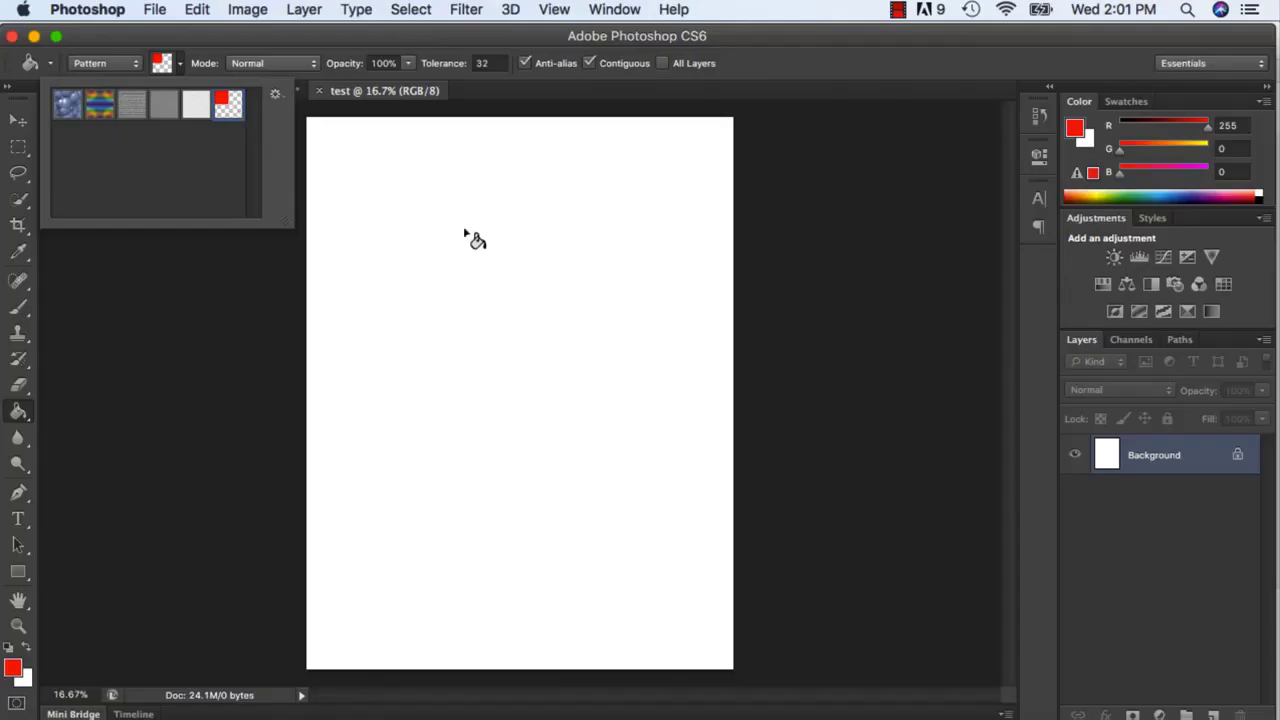
click(700, 346)
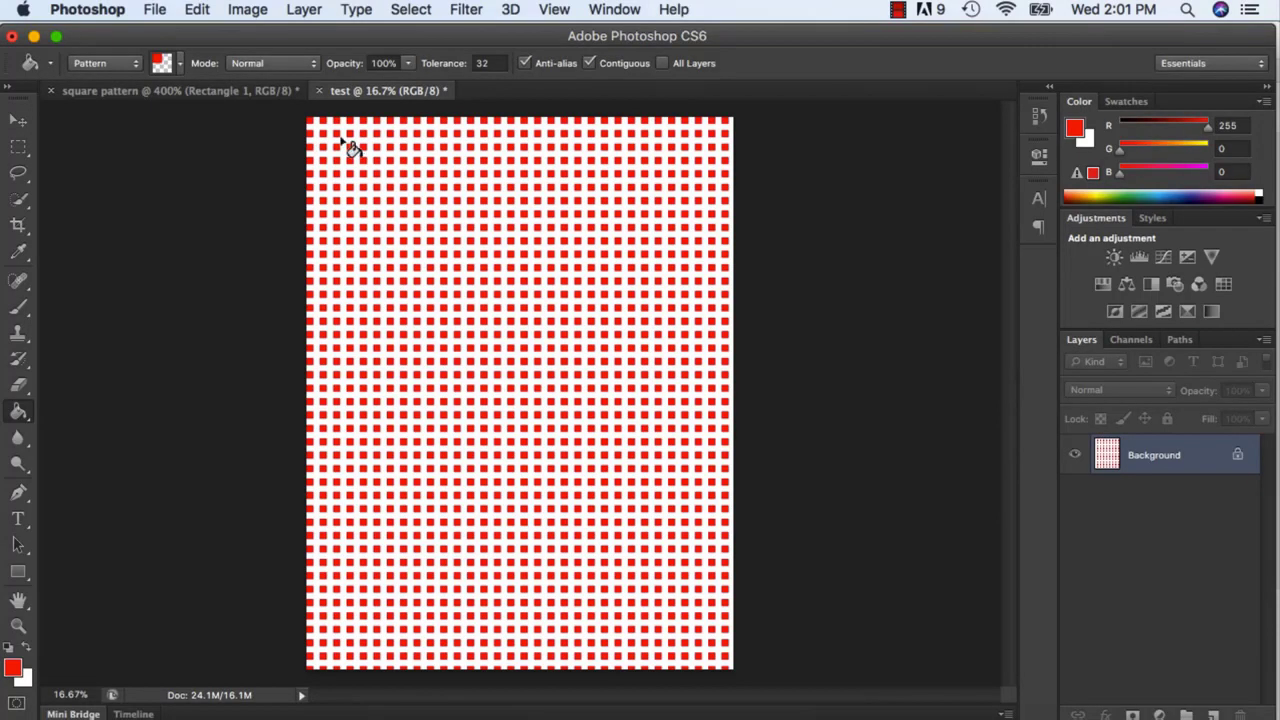
- In the square pattern document, add an empty layer and delete the red rectangle layer
click(278, 90)
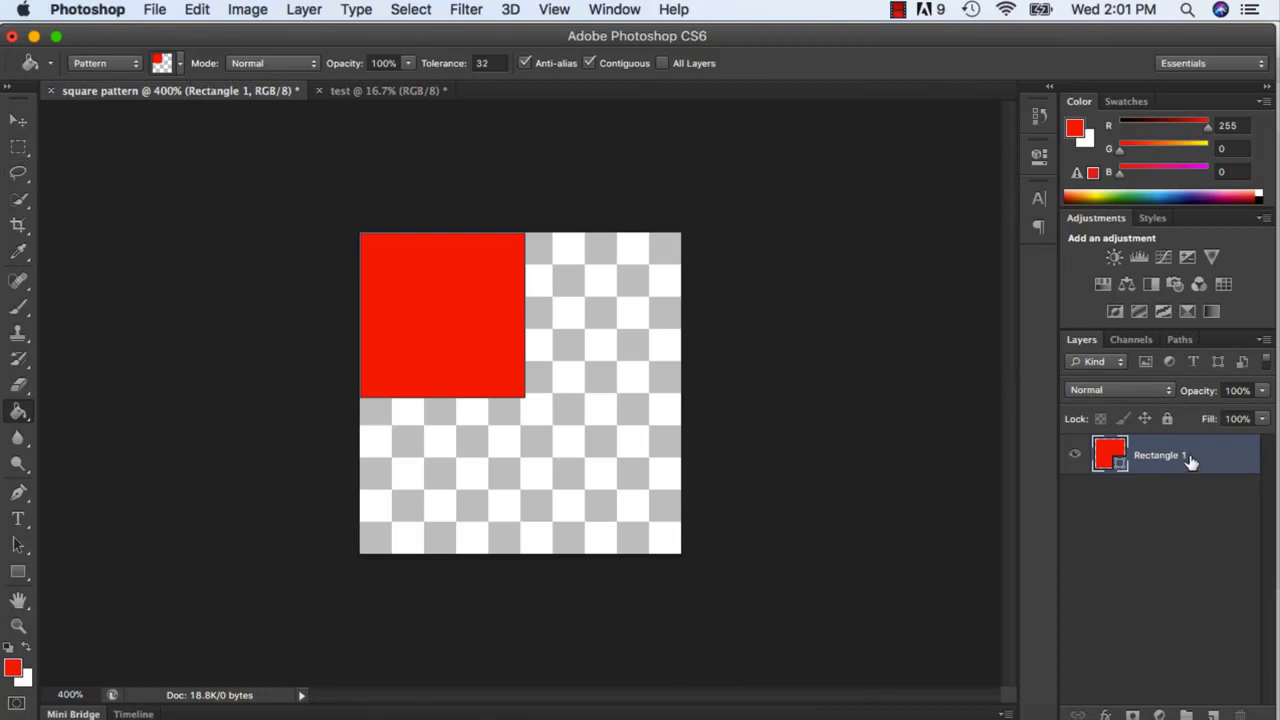
drag(1191, 462, 1236, 708)
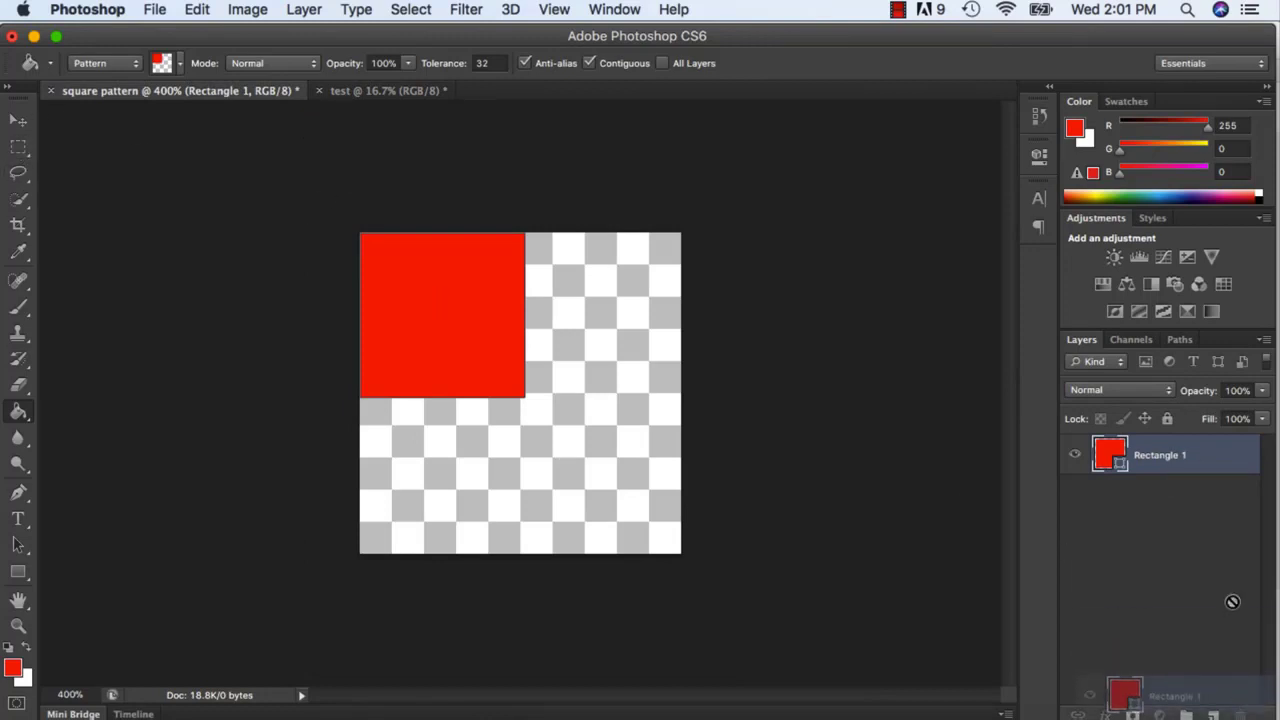
click(1213, 715)
drag(1212, 507, 1241, 715)
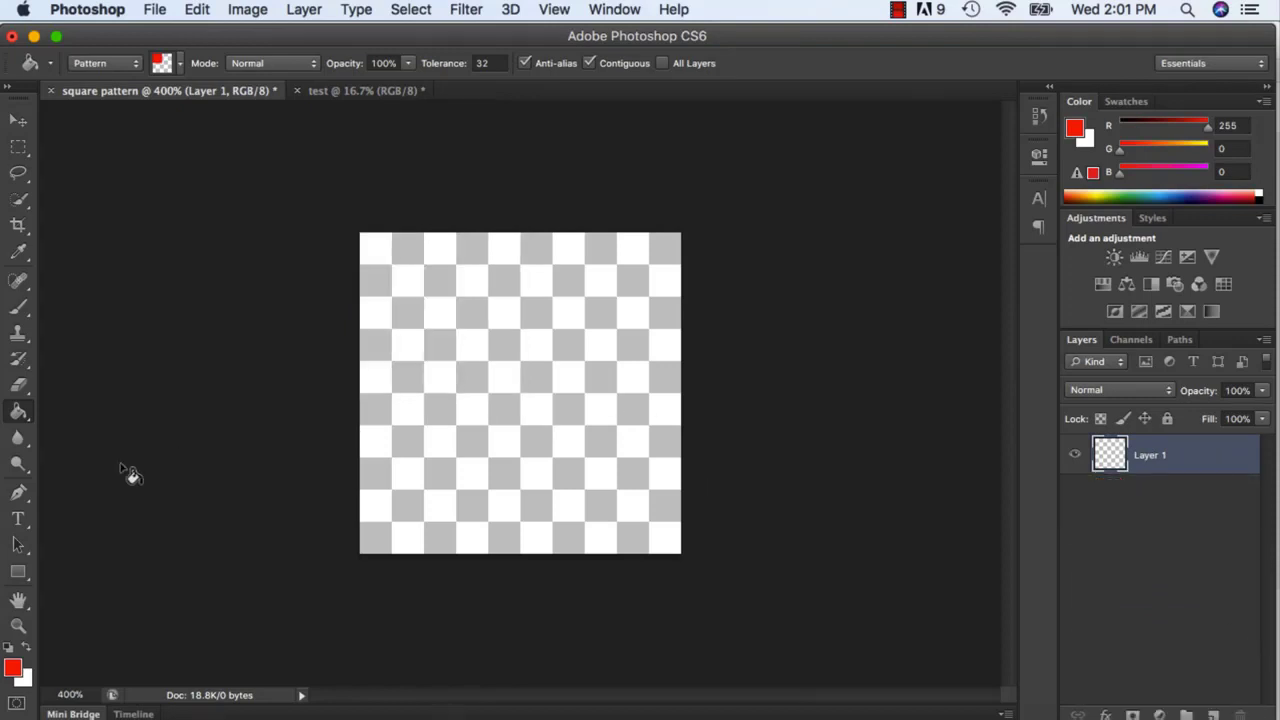
- Set the foreground color to near-black (060000) and draw a circle about four fifths of the canvas width with the Ellipse tool
click(22, 571)
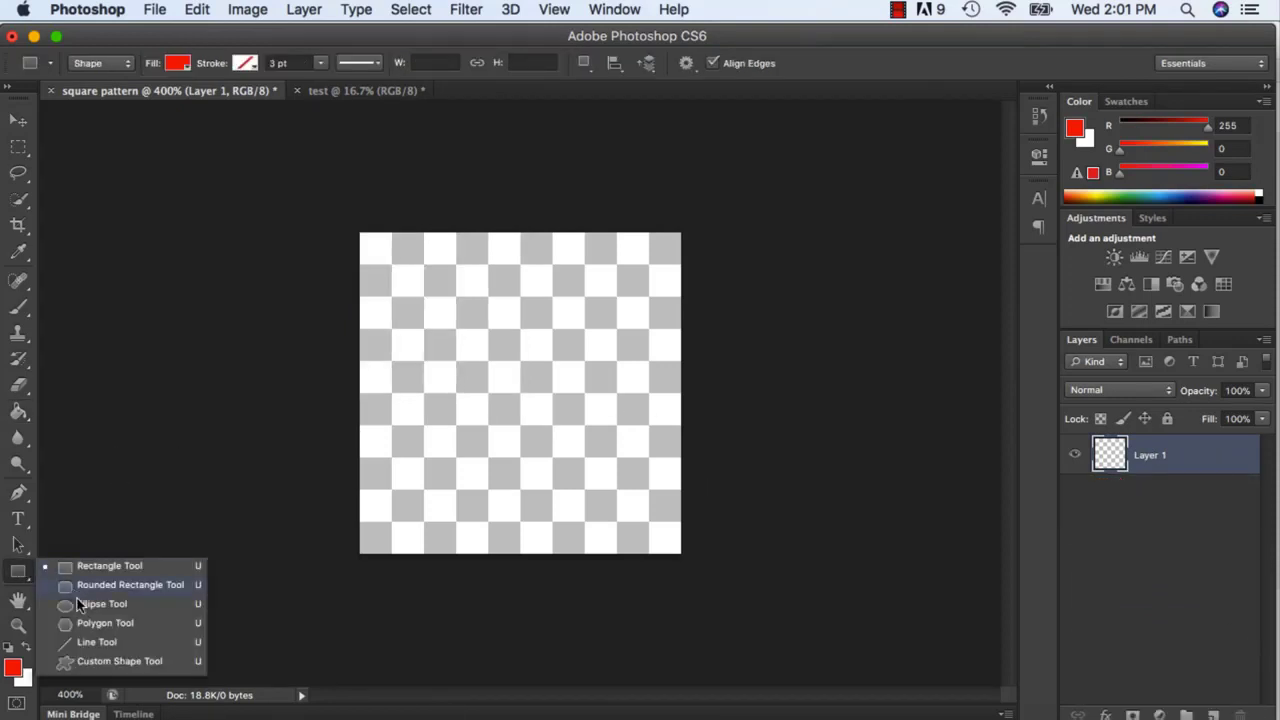
click(84, 606)
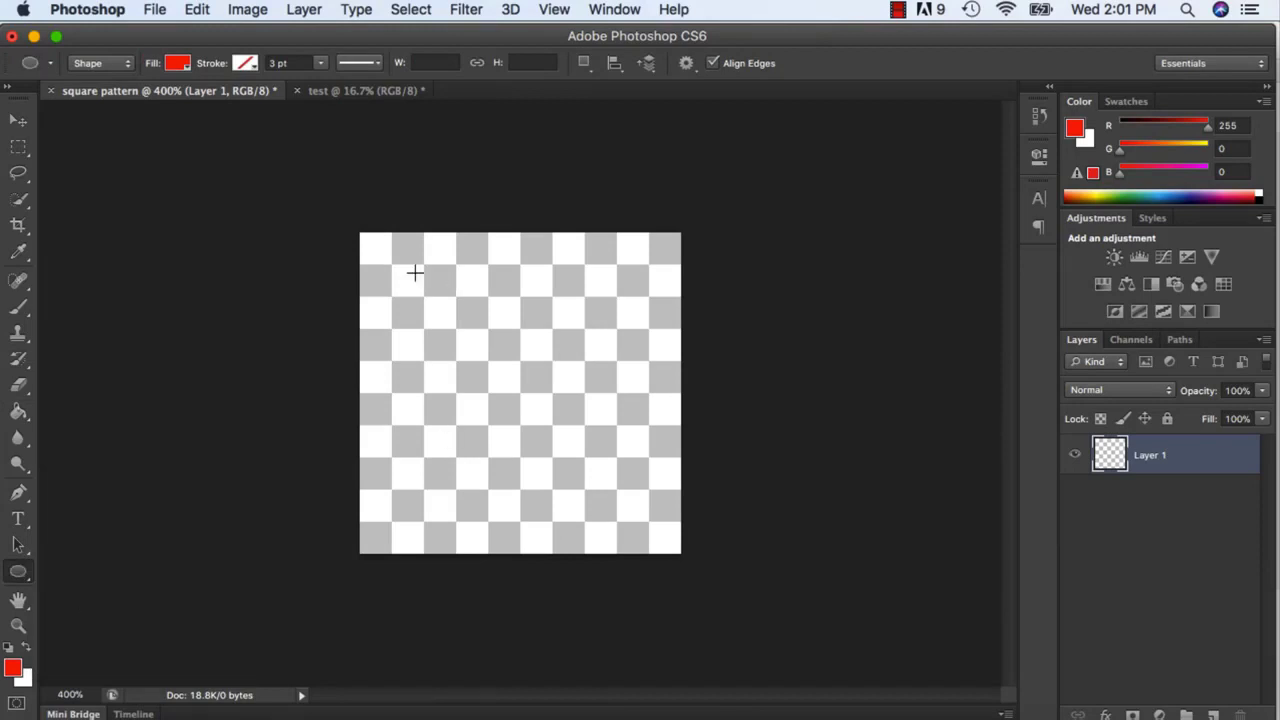
click(12, 667)
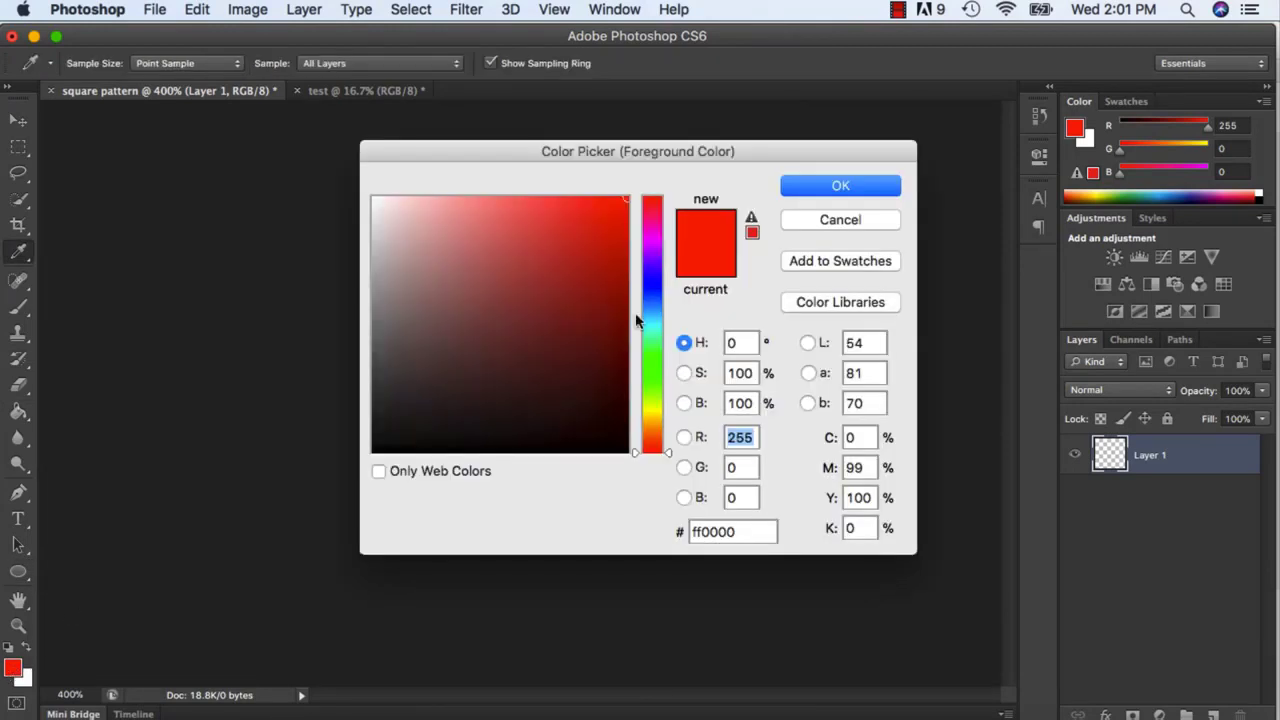
click(609, 447)
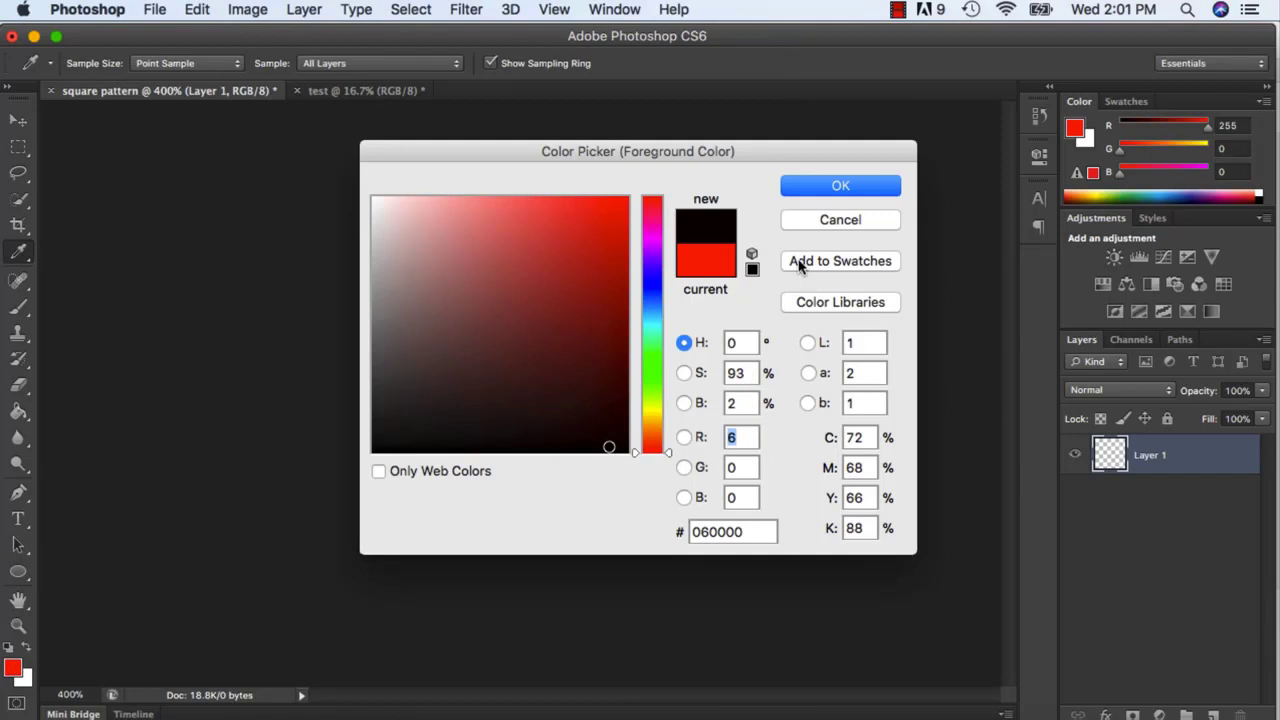
click(833, 187)
drag(389, 268, 682, 524)
- Move the black circle into the canvas's upper-left corner so it touches the upper and left edges
click(19, 121)
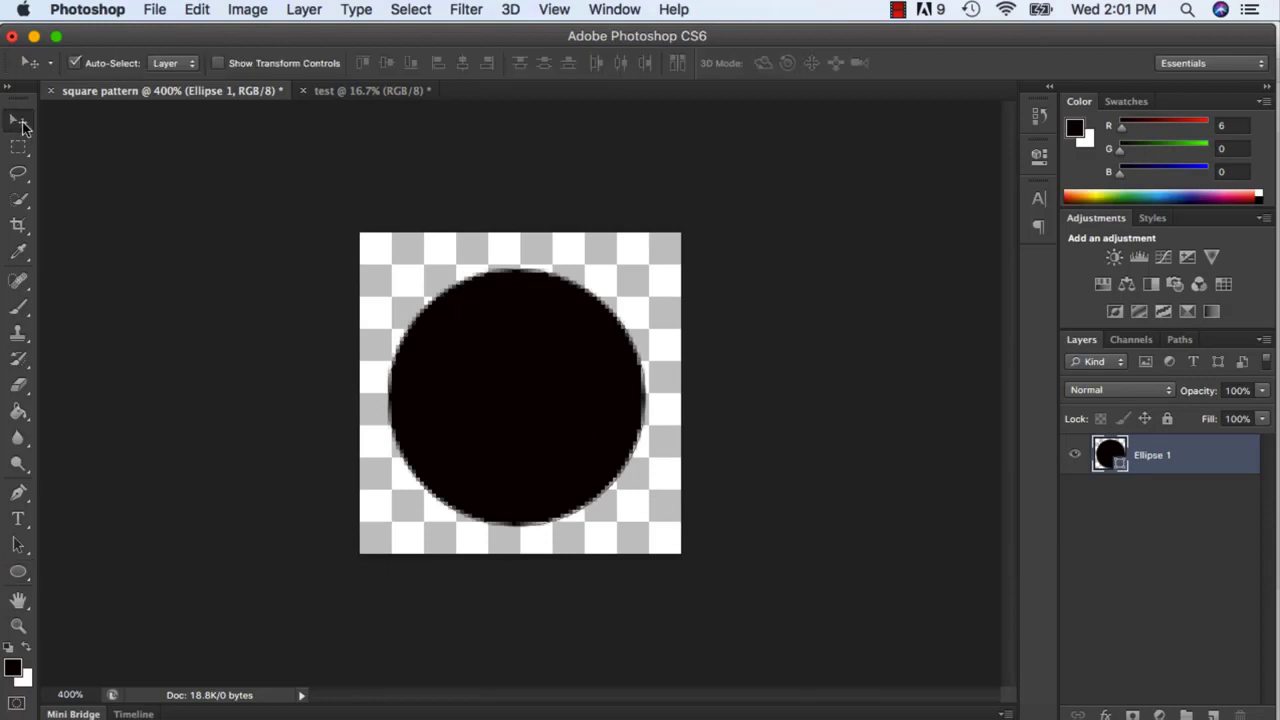
drag(494, 412, 455, 370)
drag(452, 365, 468, 375)
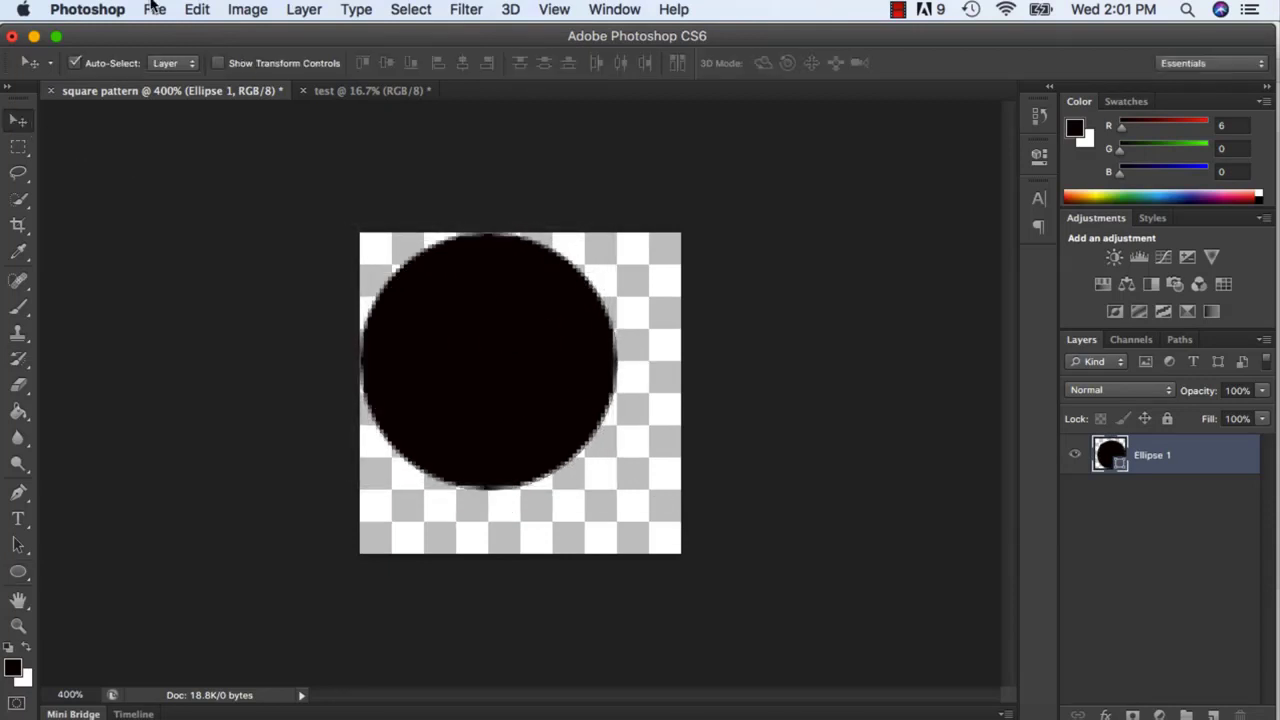
- Define the black circle tile as a pattern named "circle pattern"
click(197, 9)
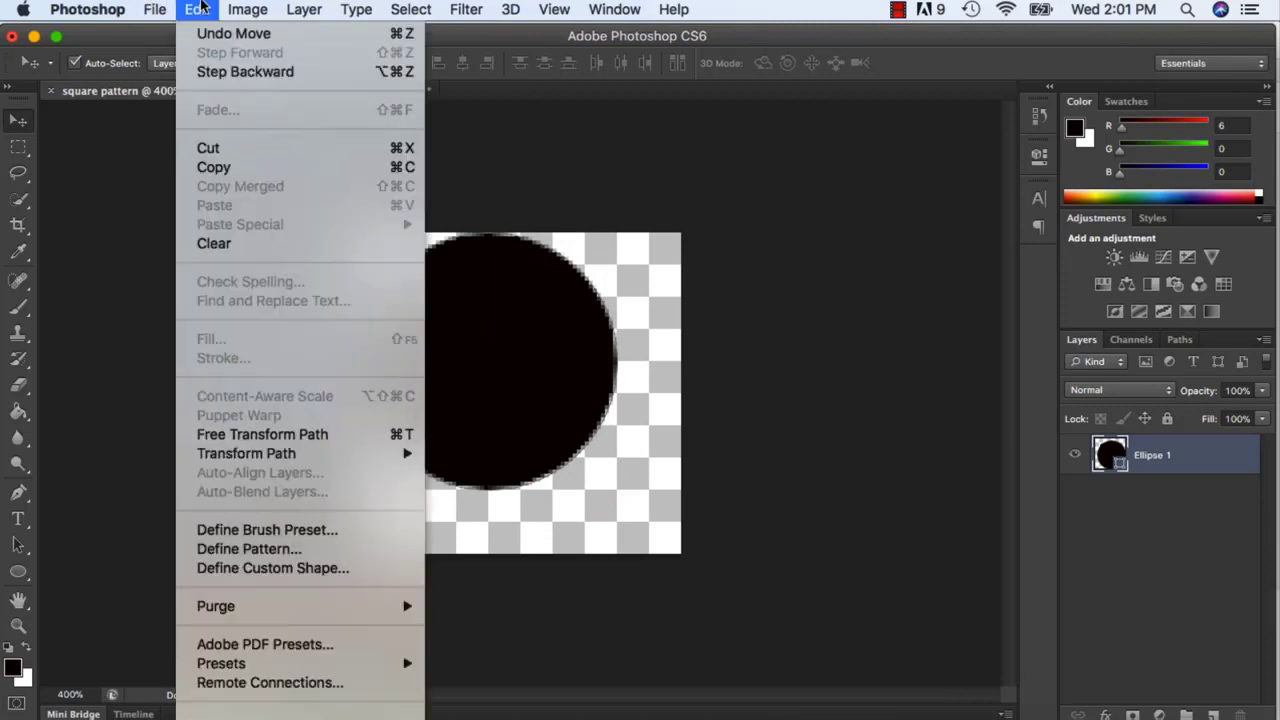
click(294, 549)
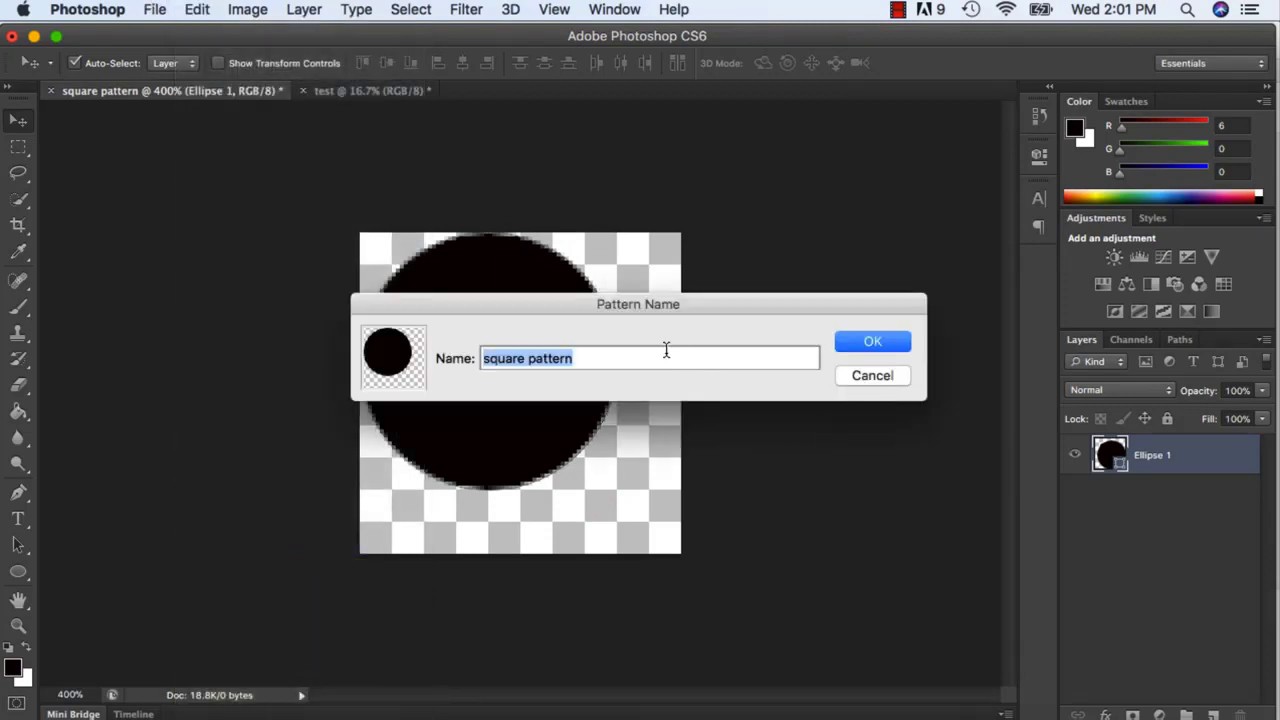
click(524, 360)
double_click(524, 360)
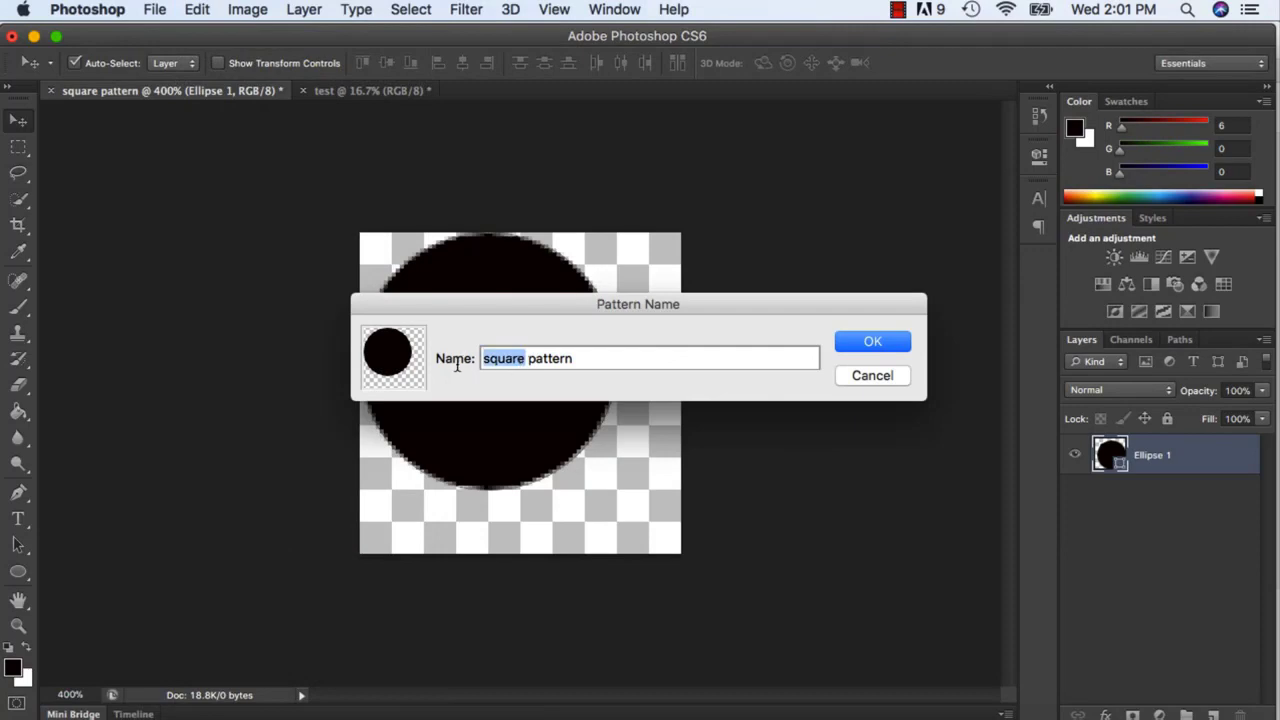
text(circle)
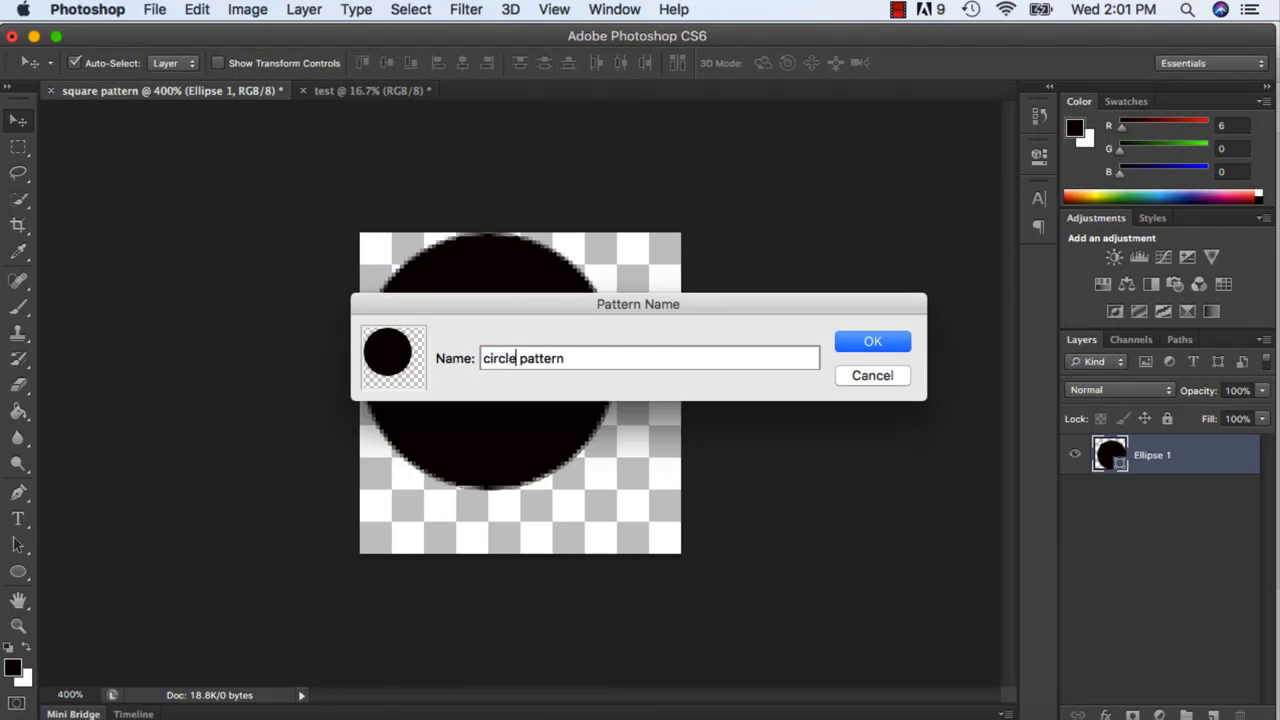
click(887, 351)
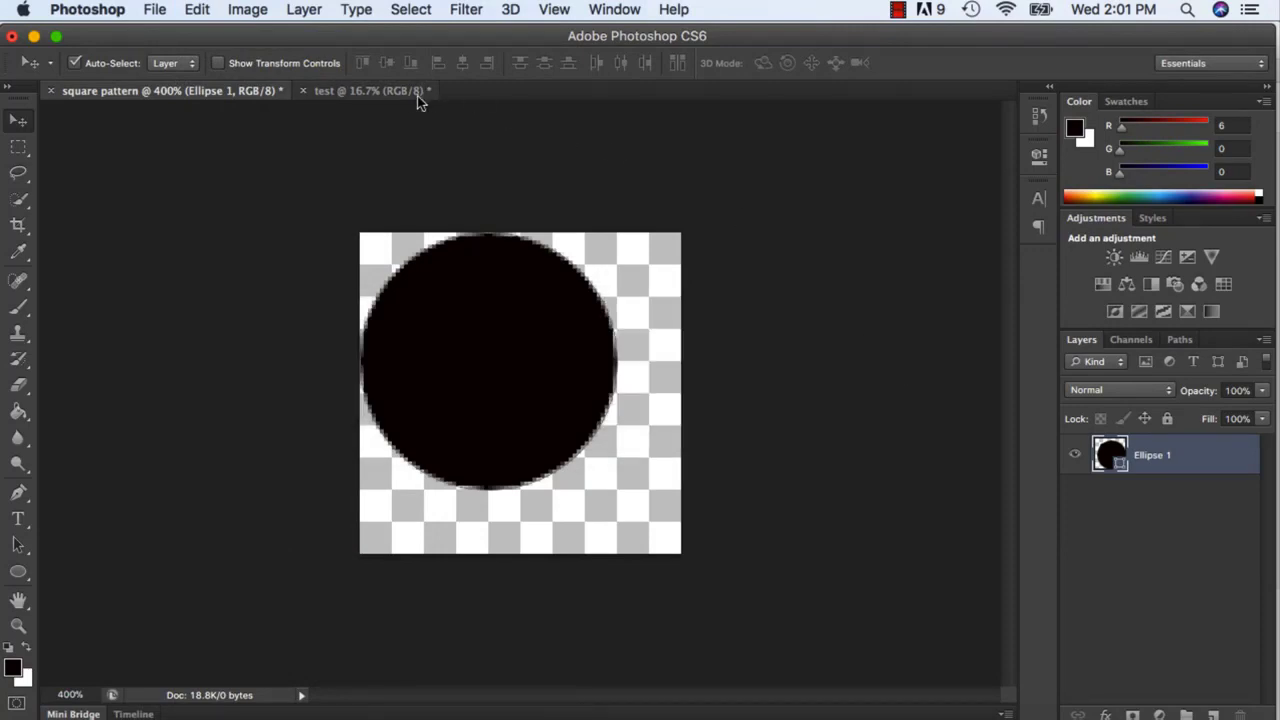
- In the test document, add a new layer and hide the Background layer
click(410, 92)
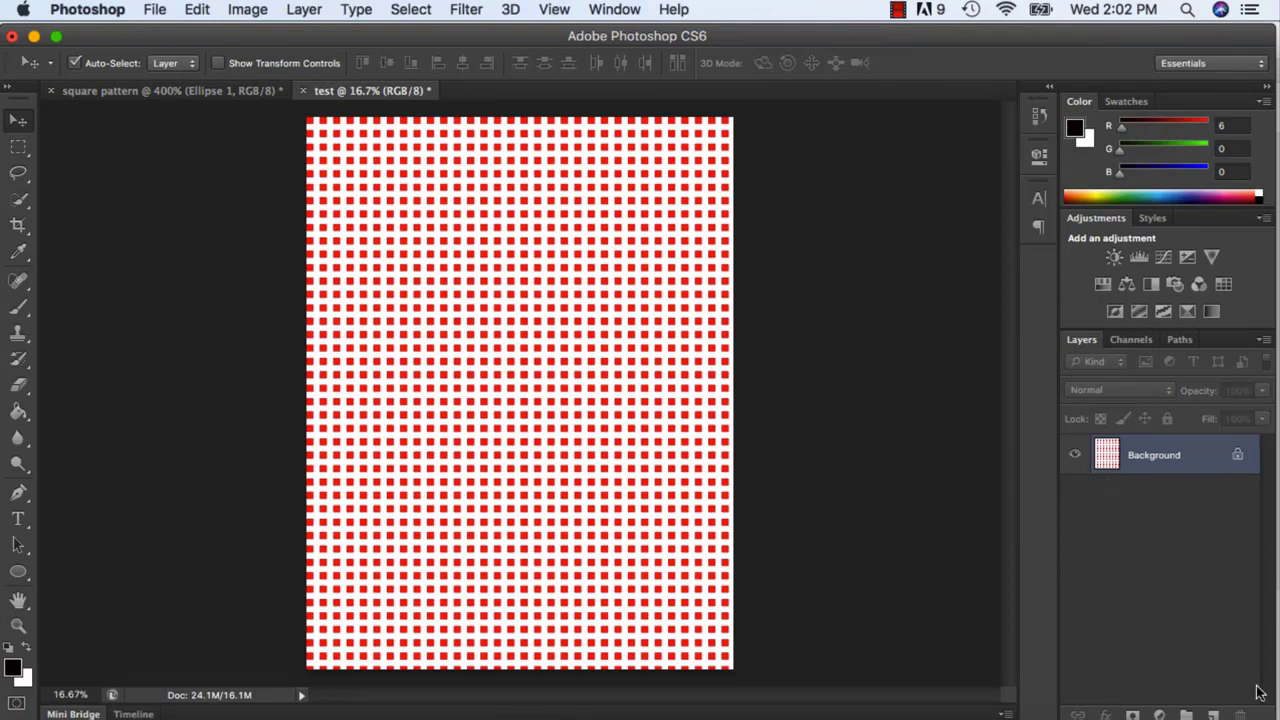
click(1212, 716)
click(1075, 494)
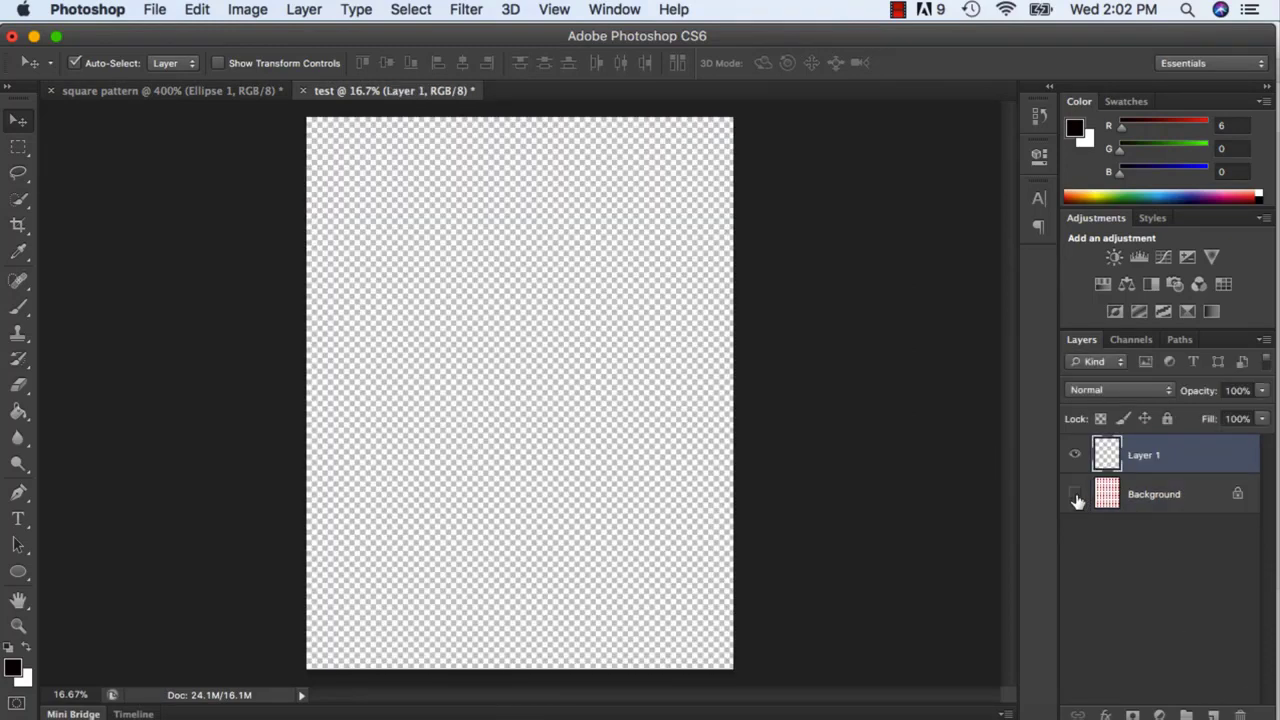
- Fill the new empty layer with the black circle pattern using the Paint Bucket tool
click(18, 411)
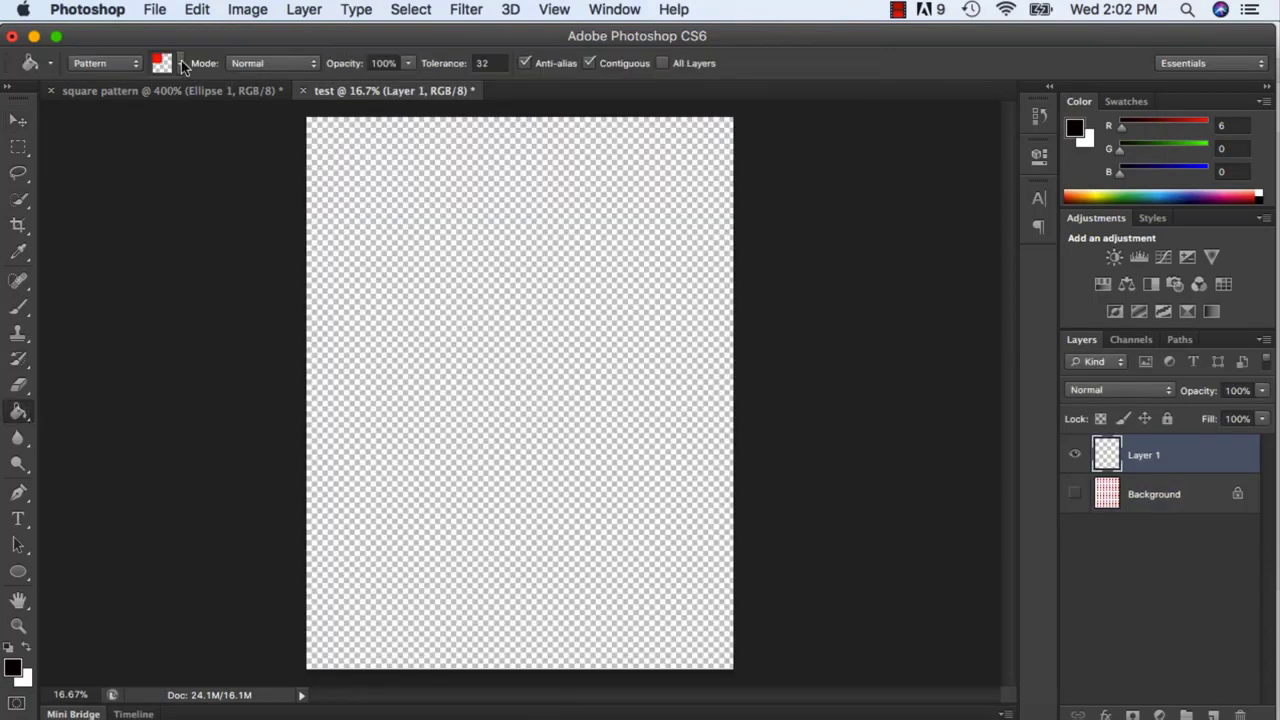
click(180, 63)
click(79, 142)
click(484, 240)
click(478, 238)
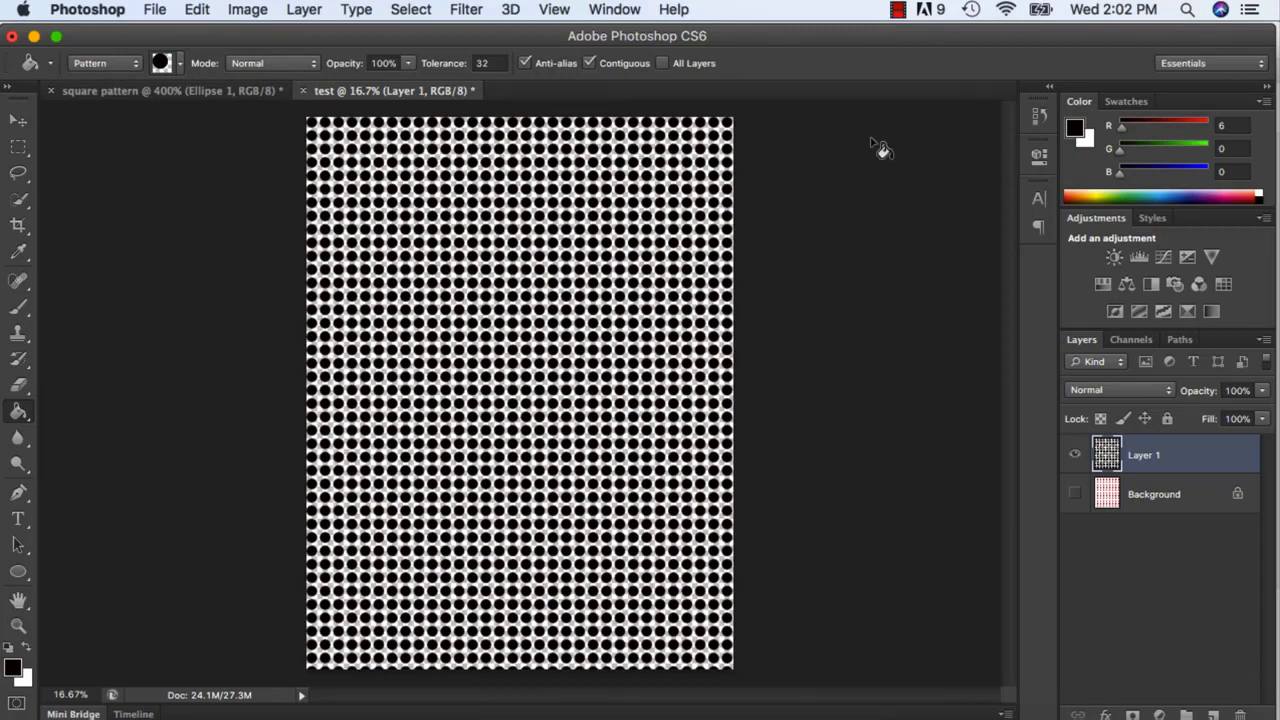
- Close the test document without saving it
click(305, 91)
click(540, 287)
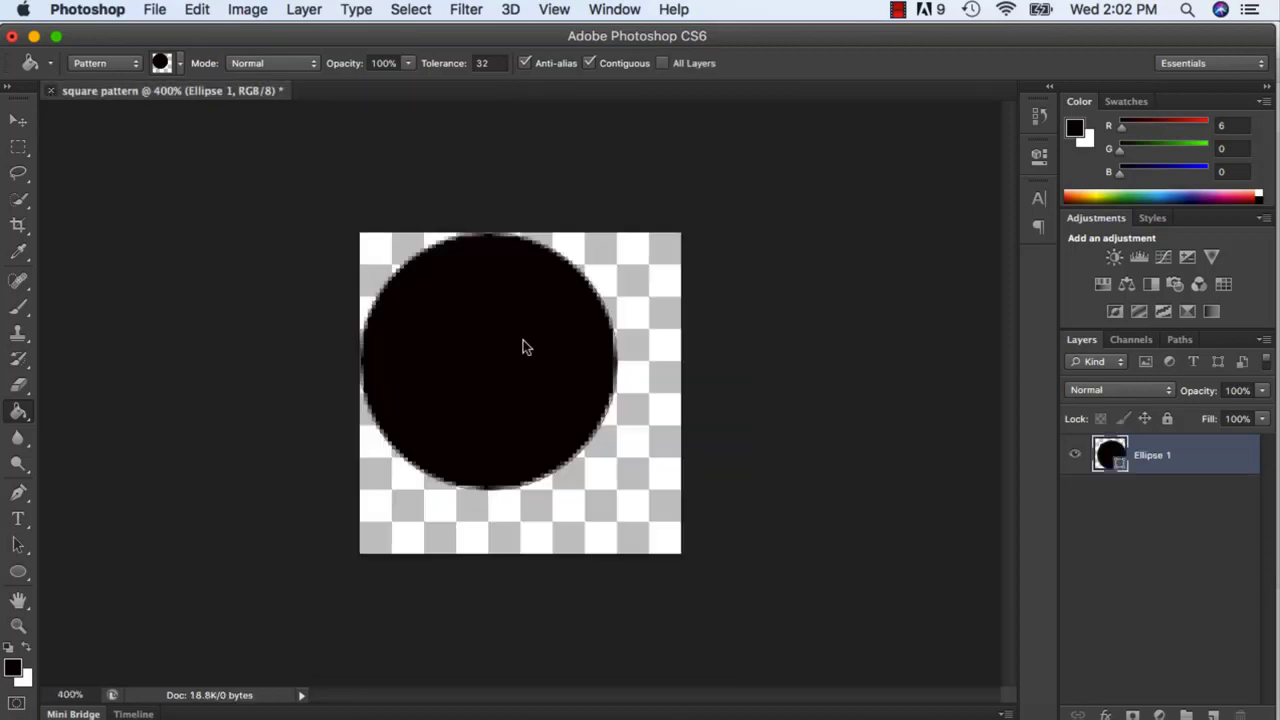
- Close the square pattern document without saving and create a U.S. Paper Letter document named "array" at 300 pixels/inch
key(super+w)
click(565, 287)
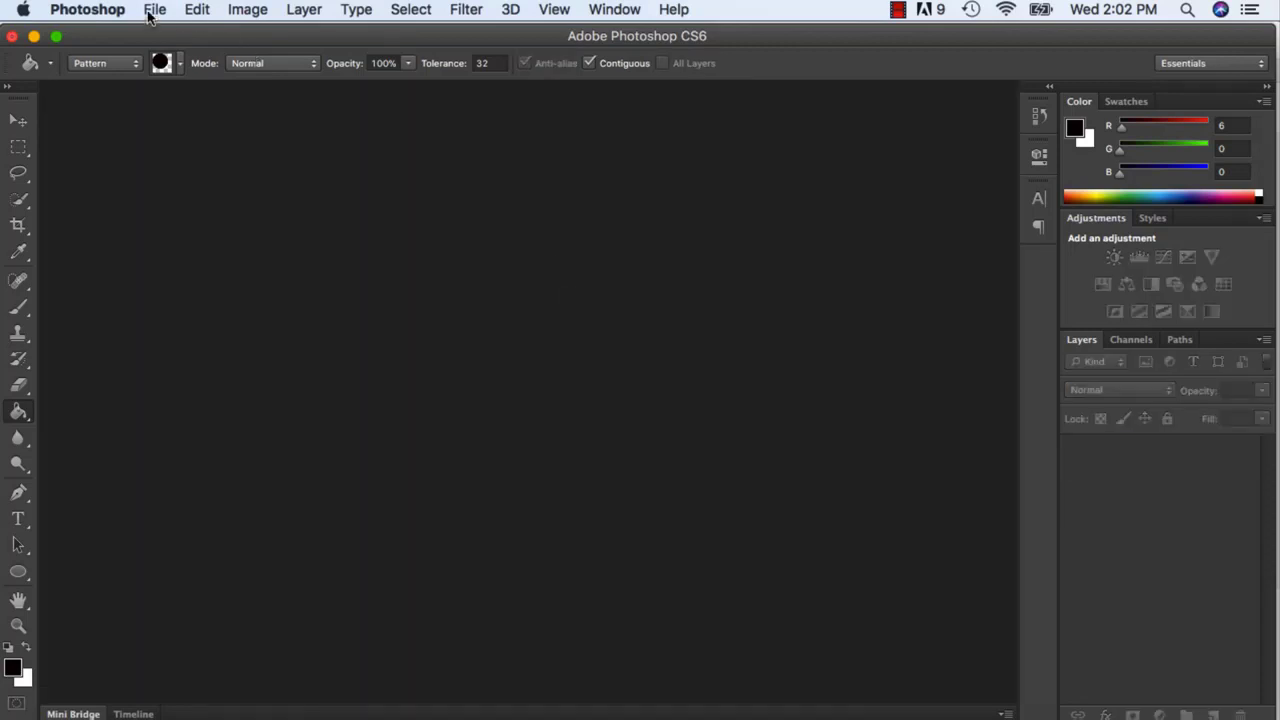
click(152, 10)
click(157, 33)
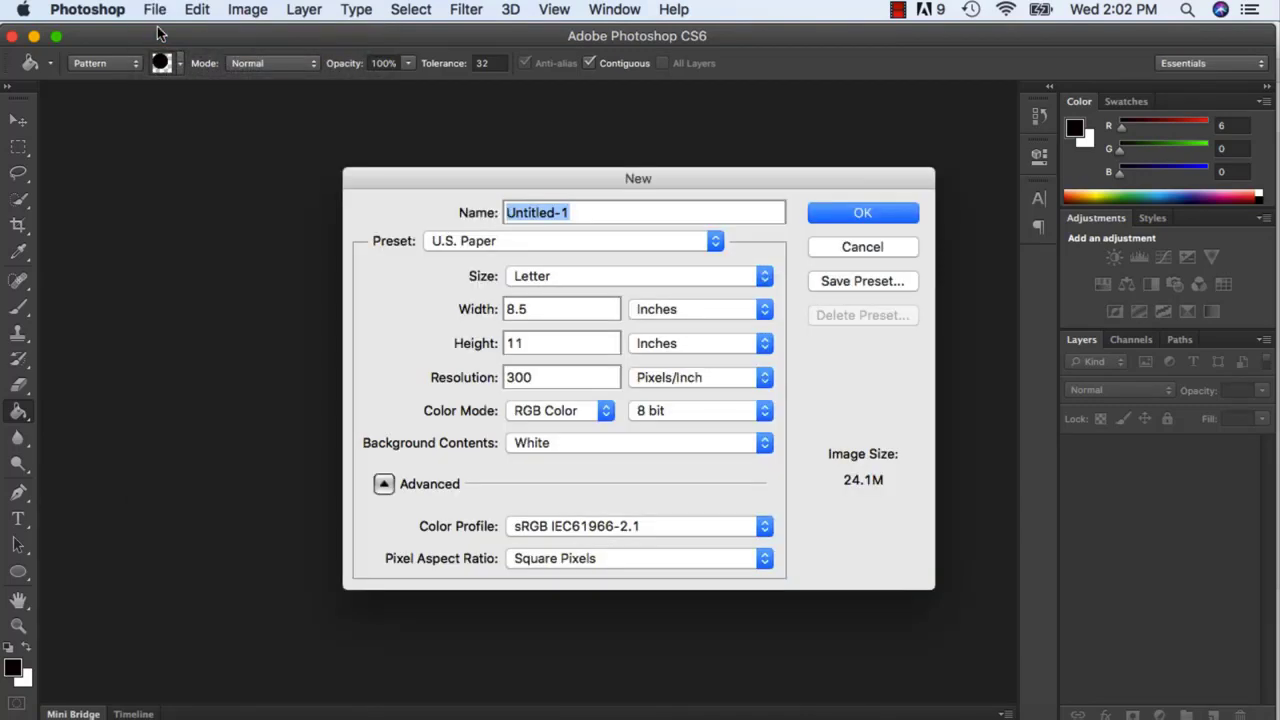
text(a)
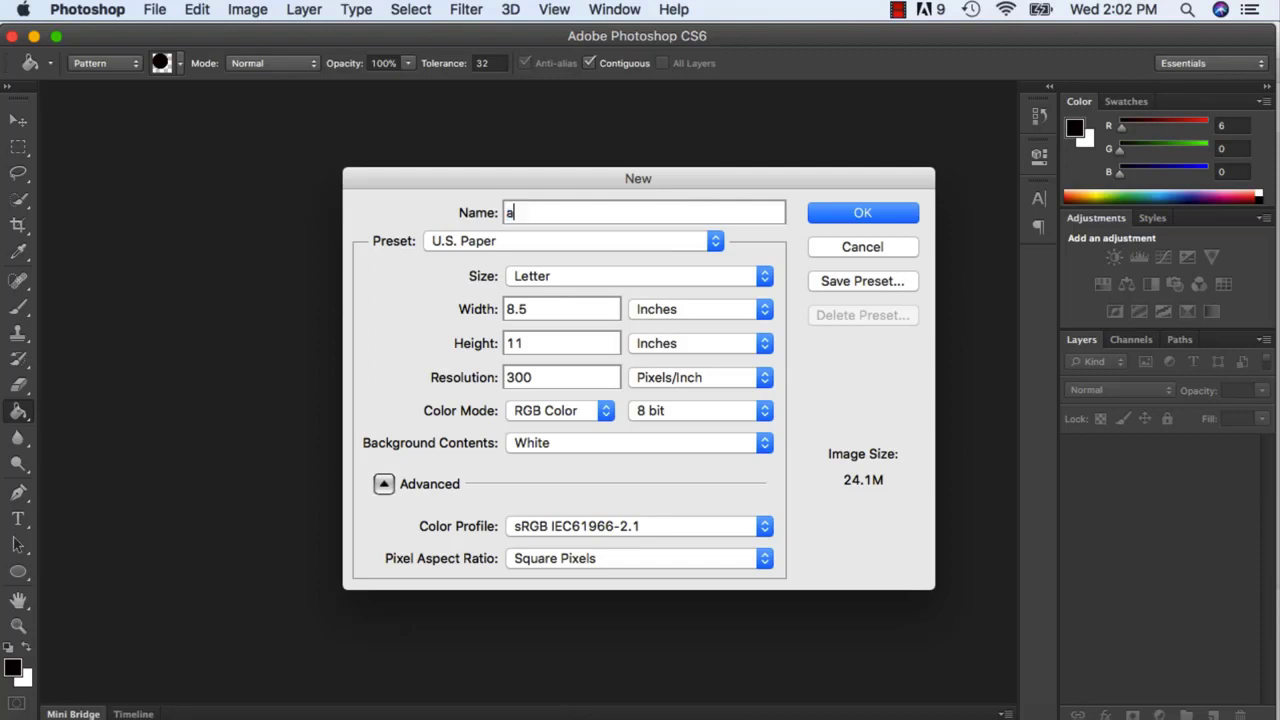
text(rray)
click(916, 214)
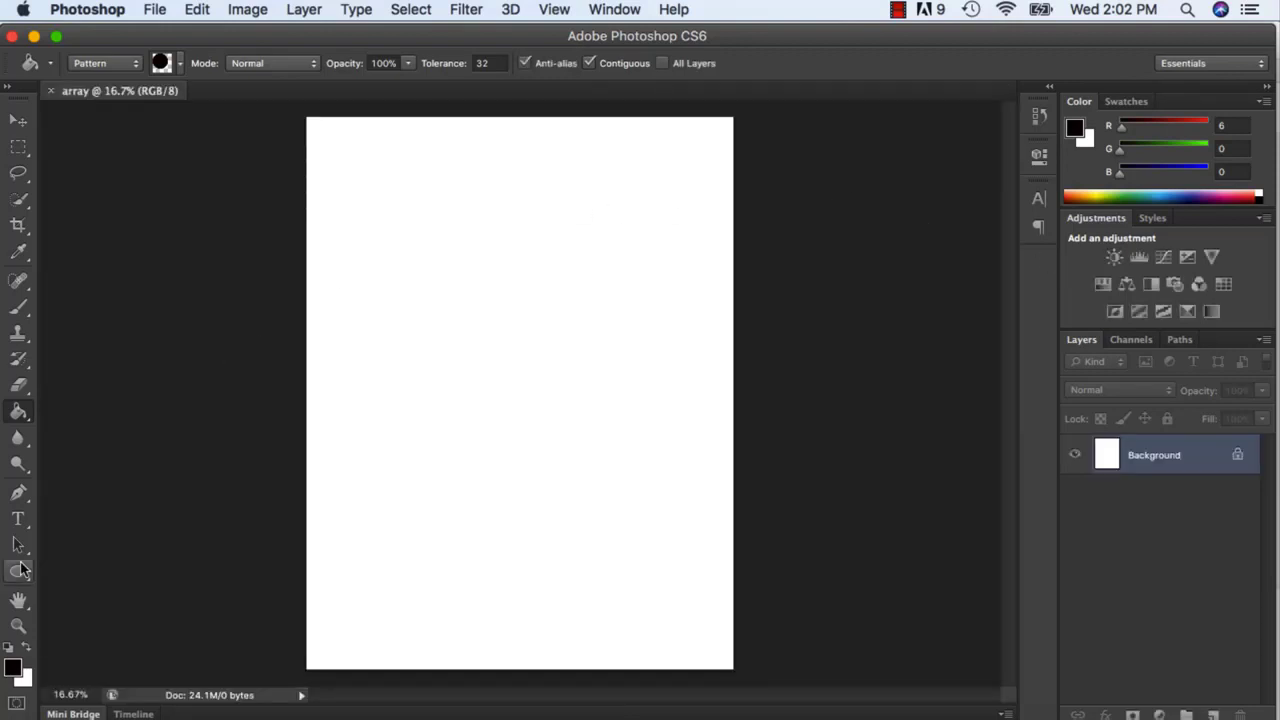
- Set the foreground color to bright turquoise #08f5ed
click(16, 666)
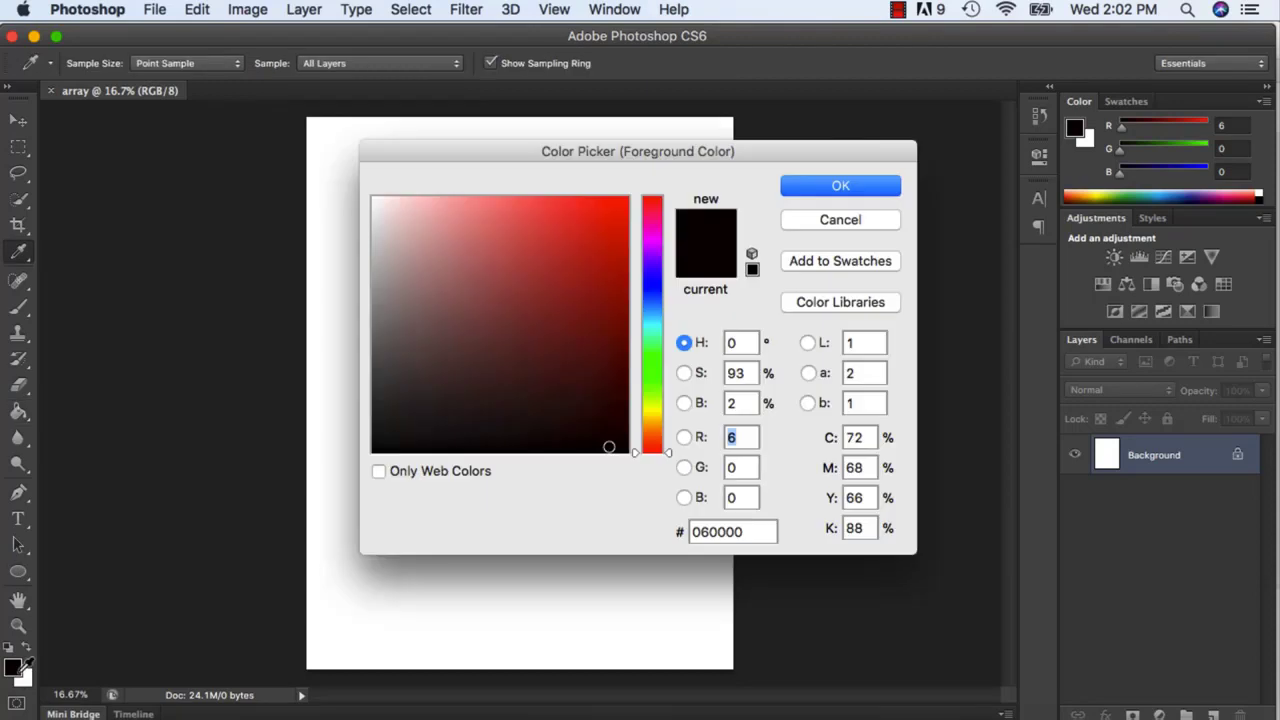
click(658, 324)
click(620, 206)
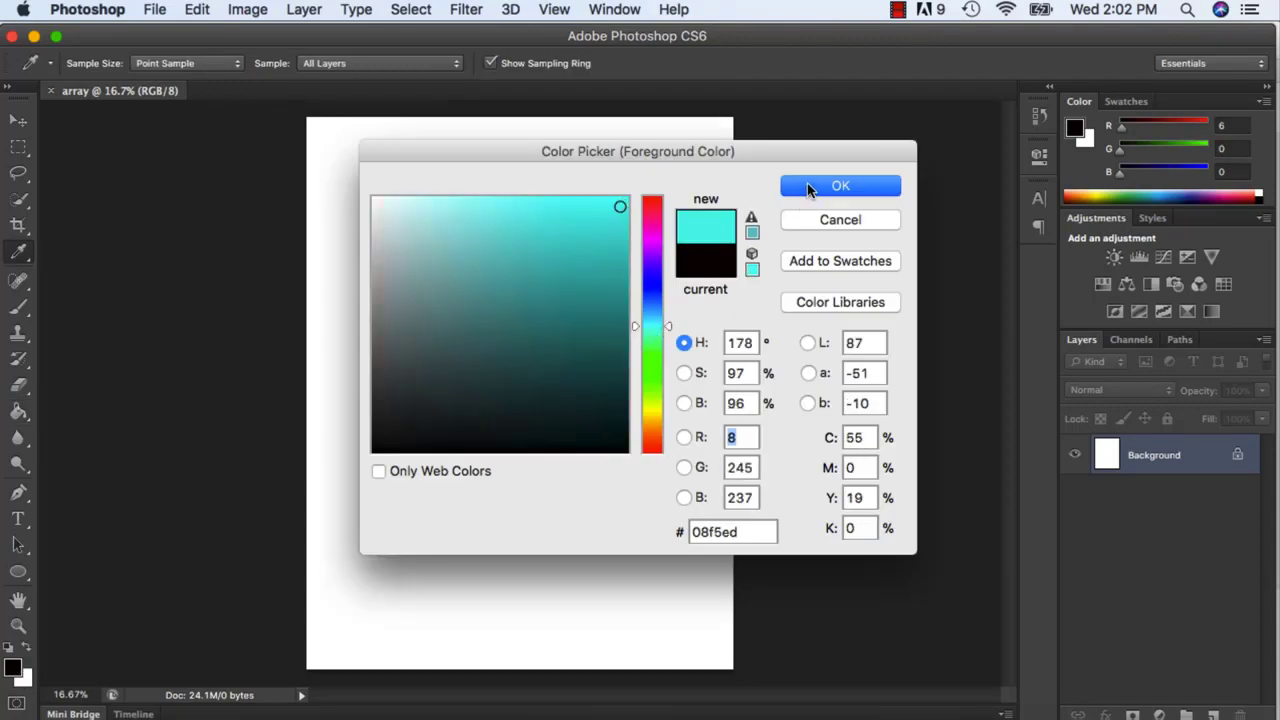
click(838, 185)
key(g)
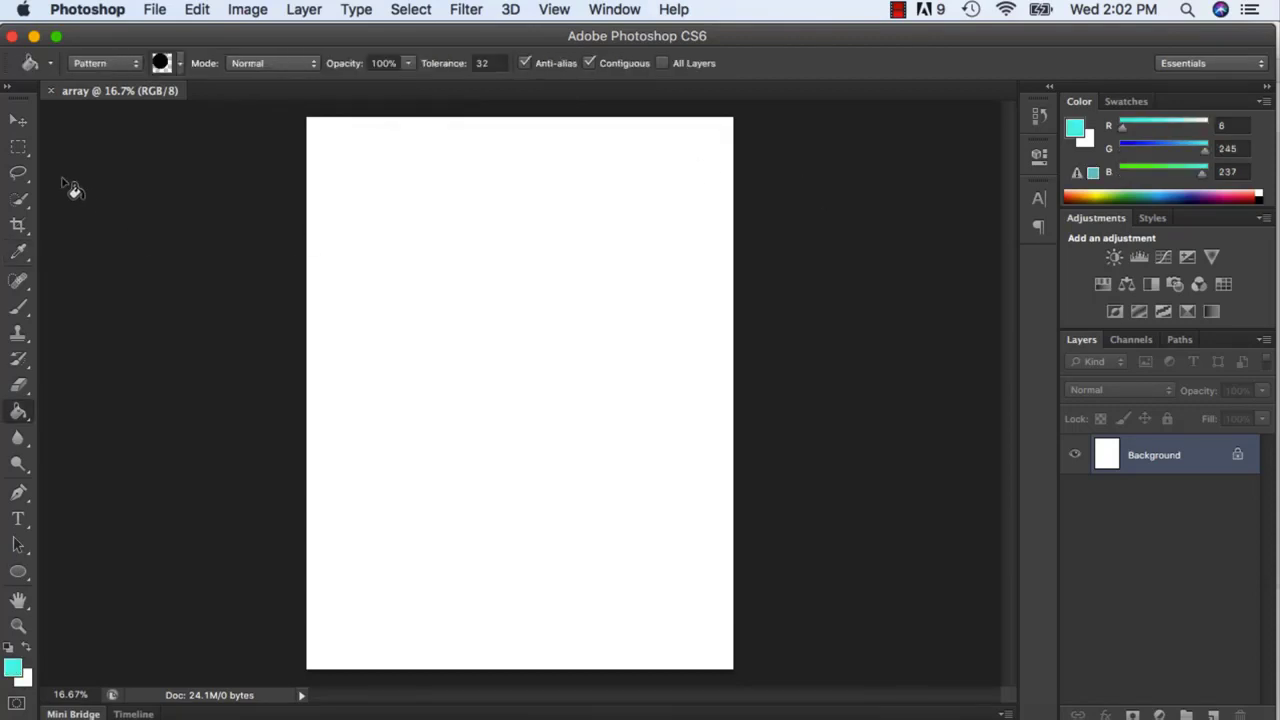
- Draw a small turquoise circle with the Ellipse tool and center it horizontally in the upper part of the page
click(18, 571)
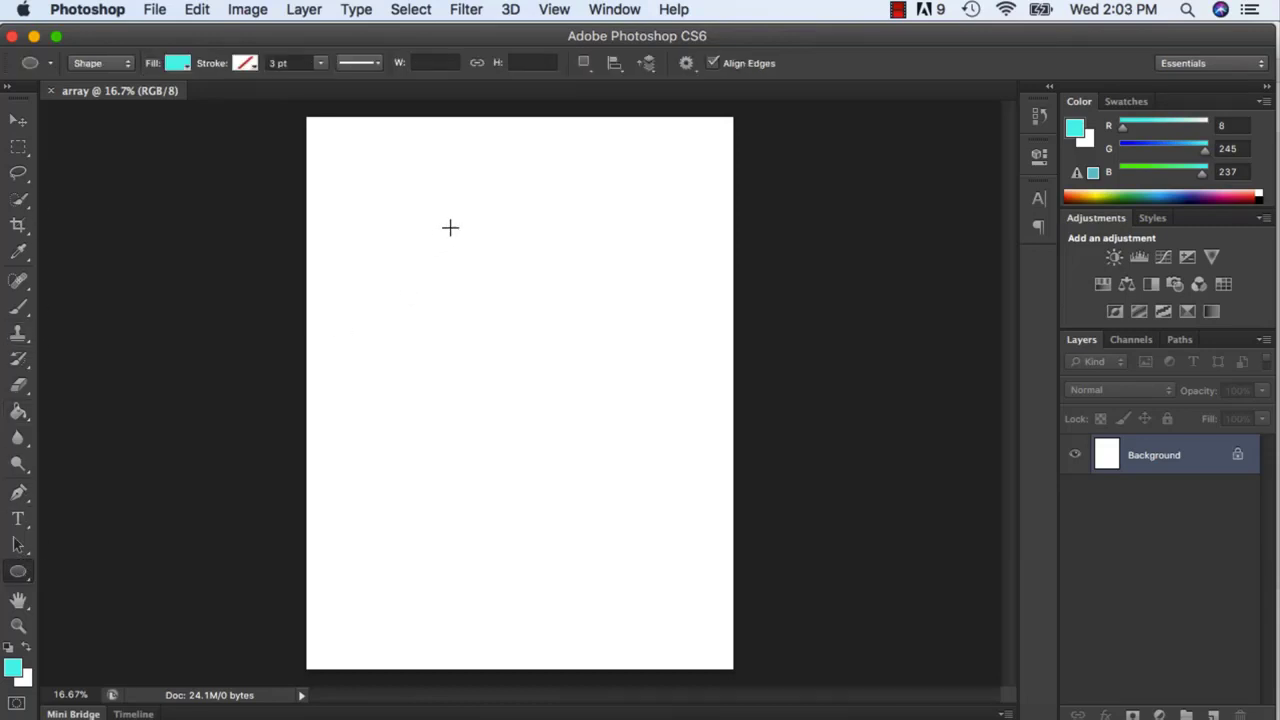
drag(450, 227, 535, 290)
click(18, 120)
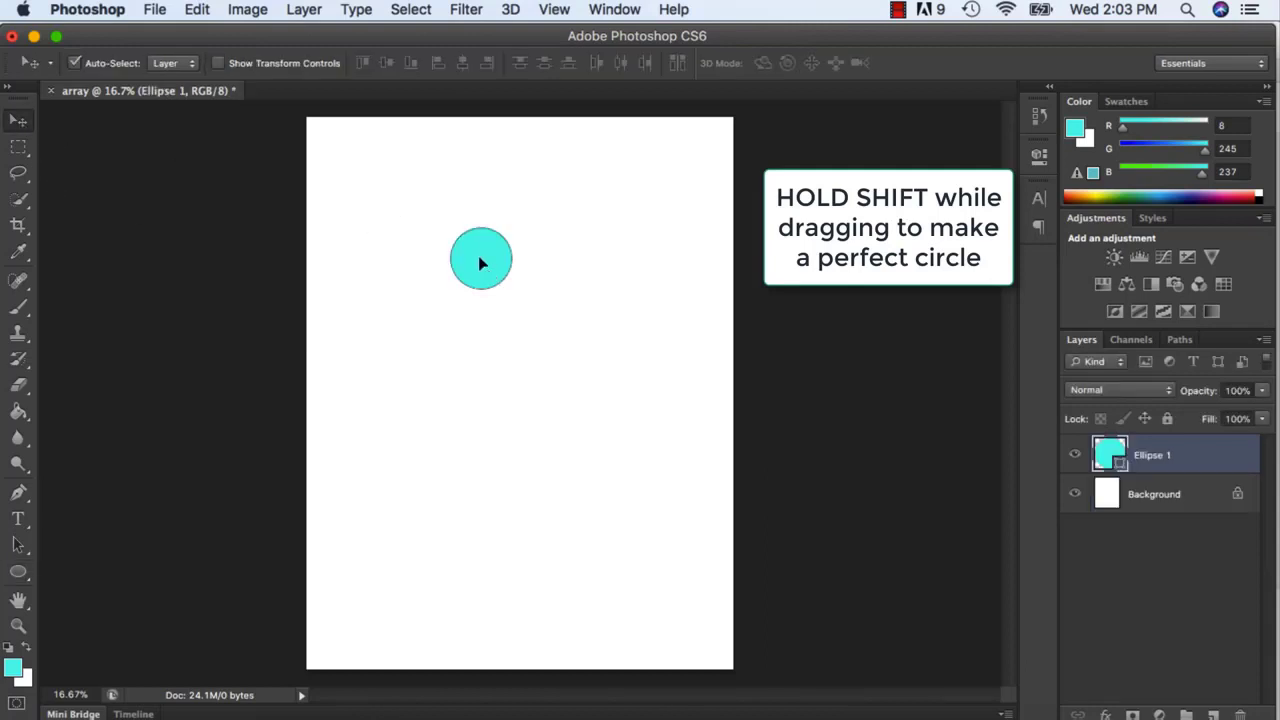
drag(479, 257, 518, 246)
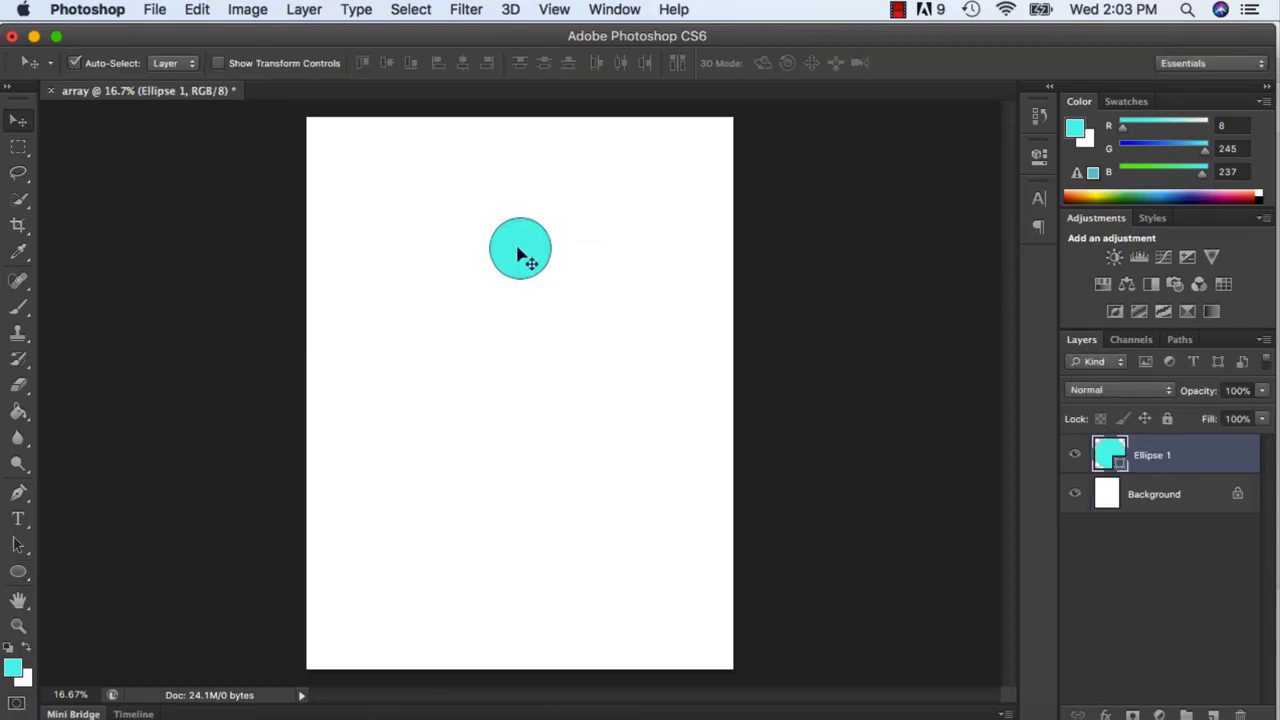
- Start a duplicating free transform on the Ellipse 1 layer and move its reference point straight below the circle, near the page's middle
shift+click(1184, 505)
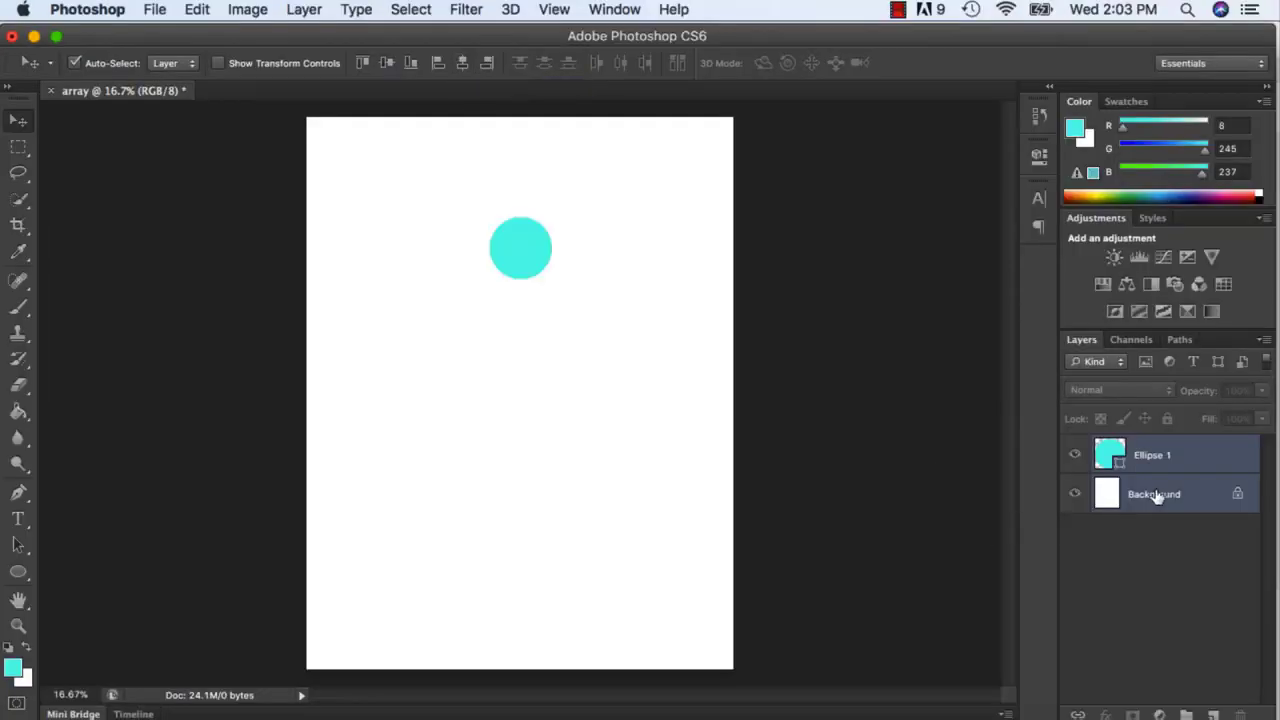
click(1157, 497)
click(1174, 456)
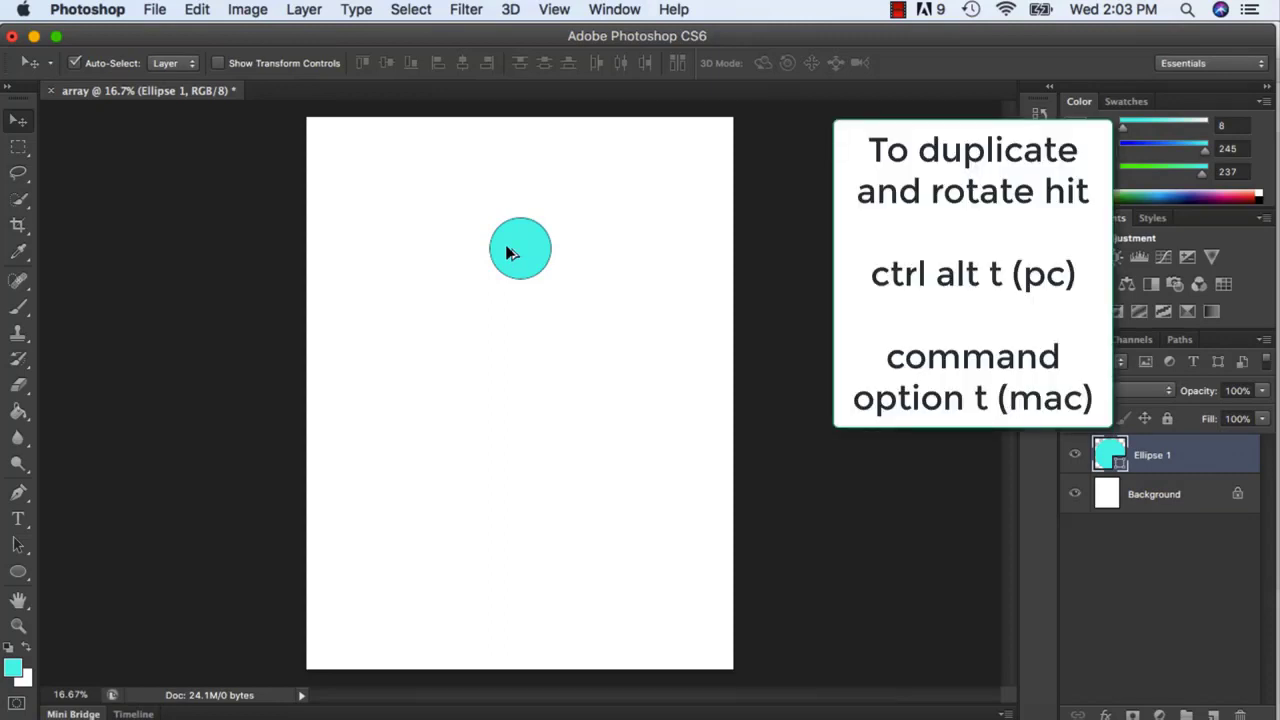
key(super+alt+t)
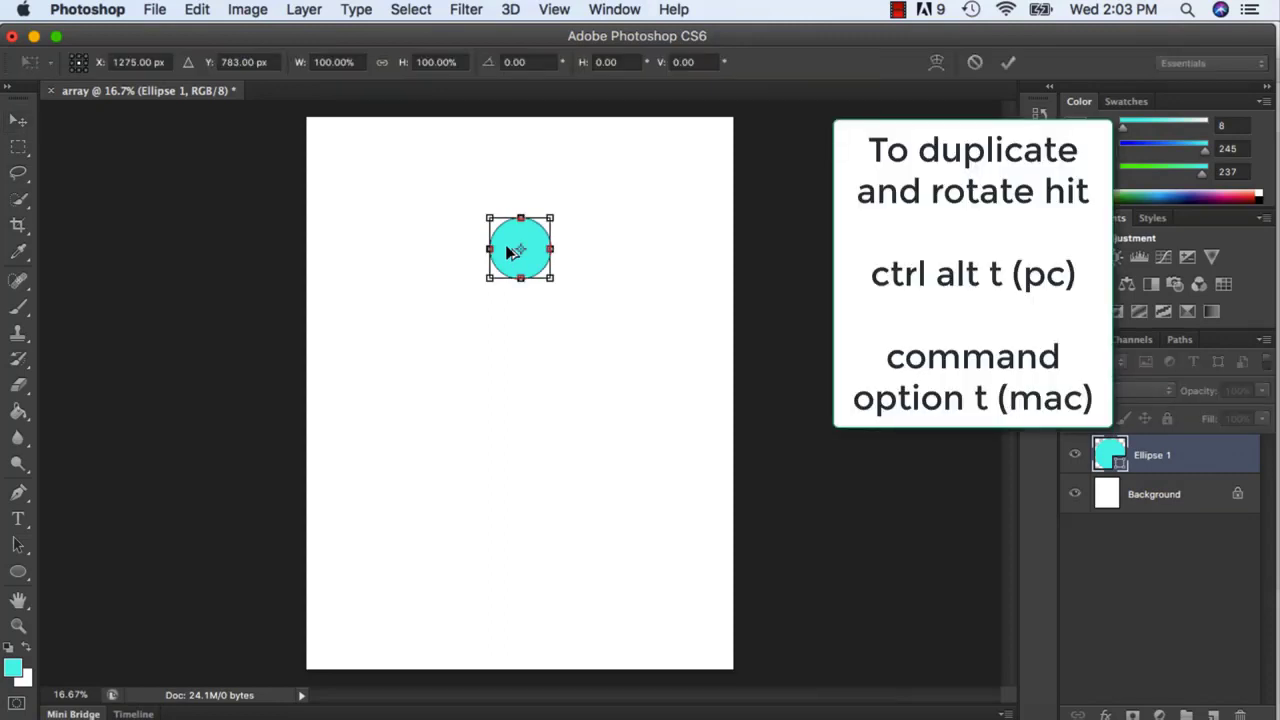
drag(521, 249, 523, 374)
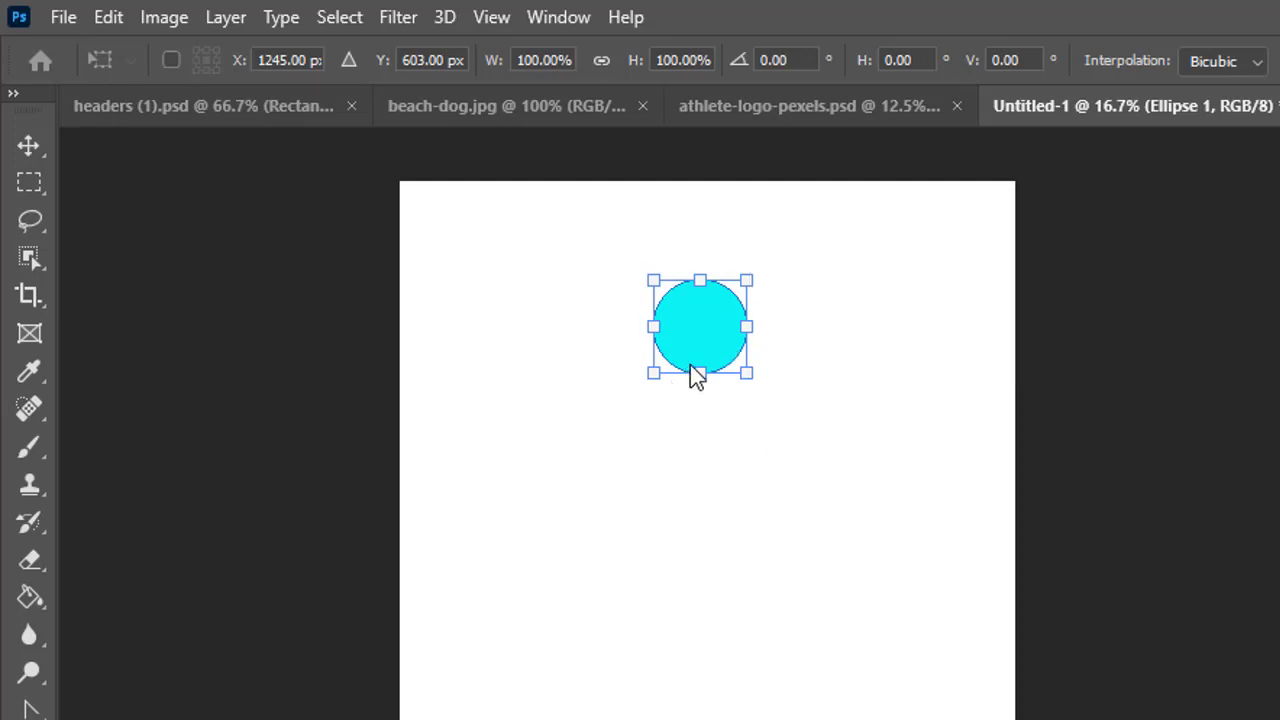
- In the newer Photoshop version's Untitled-1 document, enable the transform reference point and move it straight below the circle
click(171, 60)
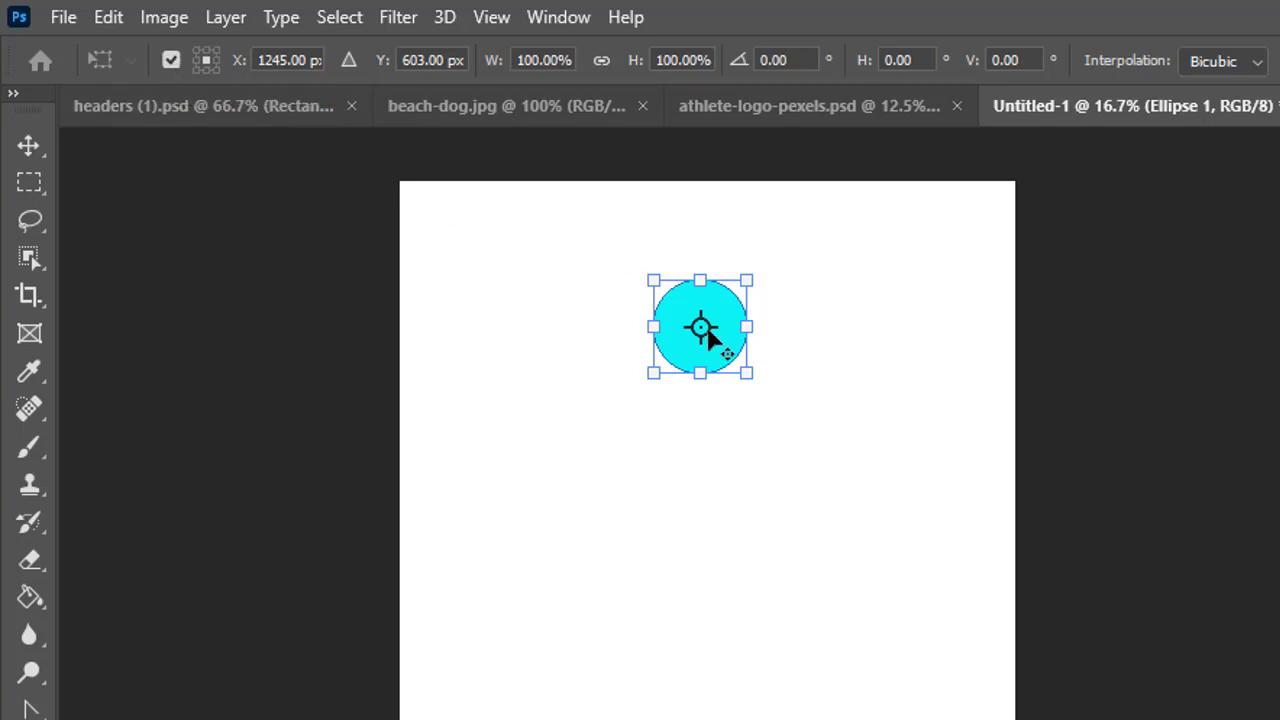
drag(707, 333, 706, 482)
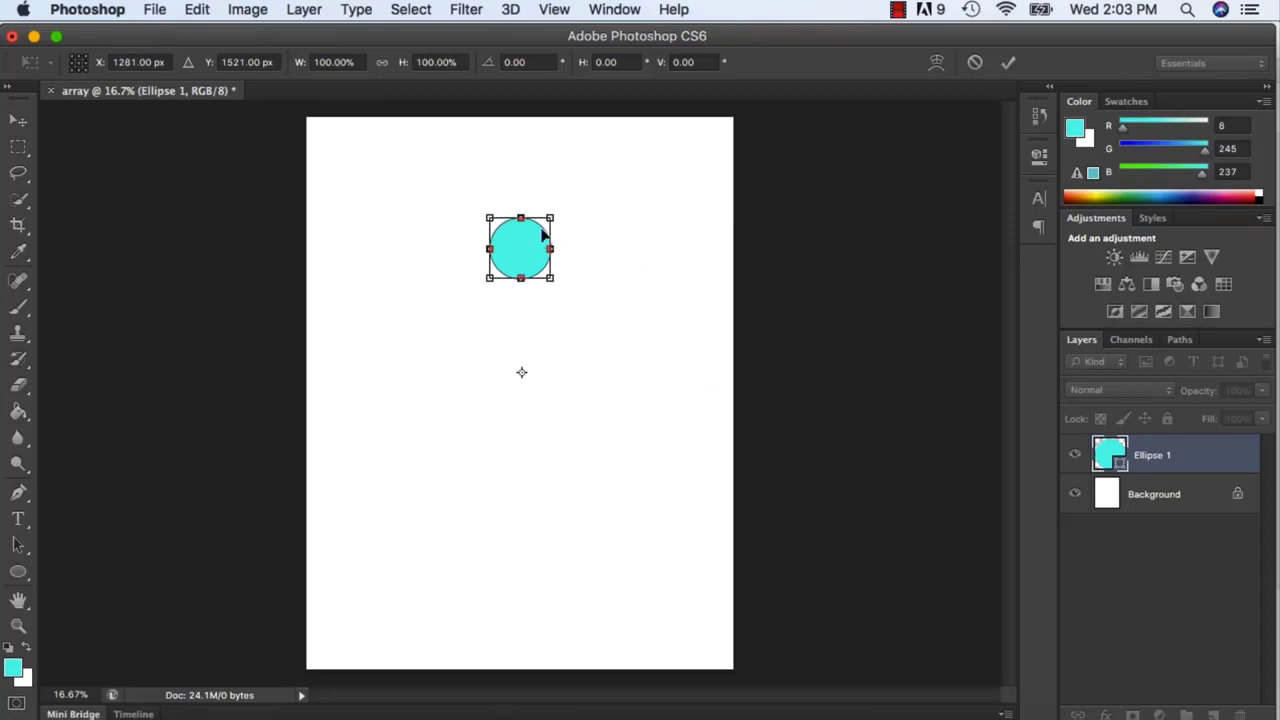
- In the array document, rotate the circle's copy clockwise around the reference point and repeat the duplicating transform to form a ring of nine circles
drag(563, 201, 643, 266)
key(Return)
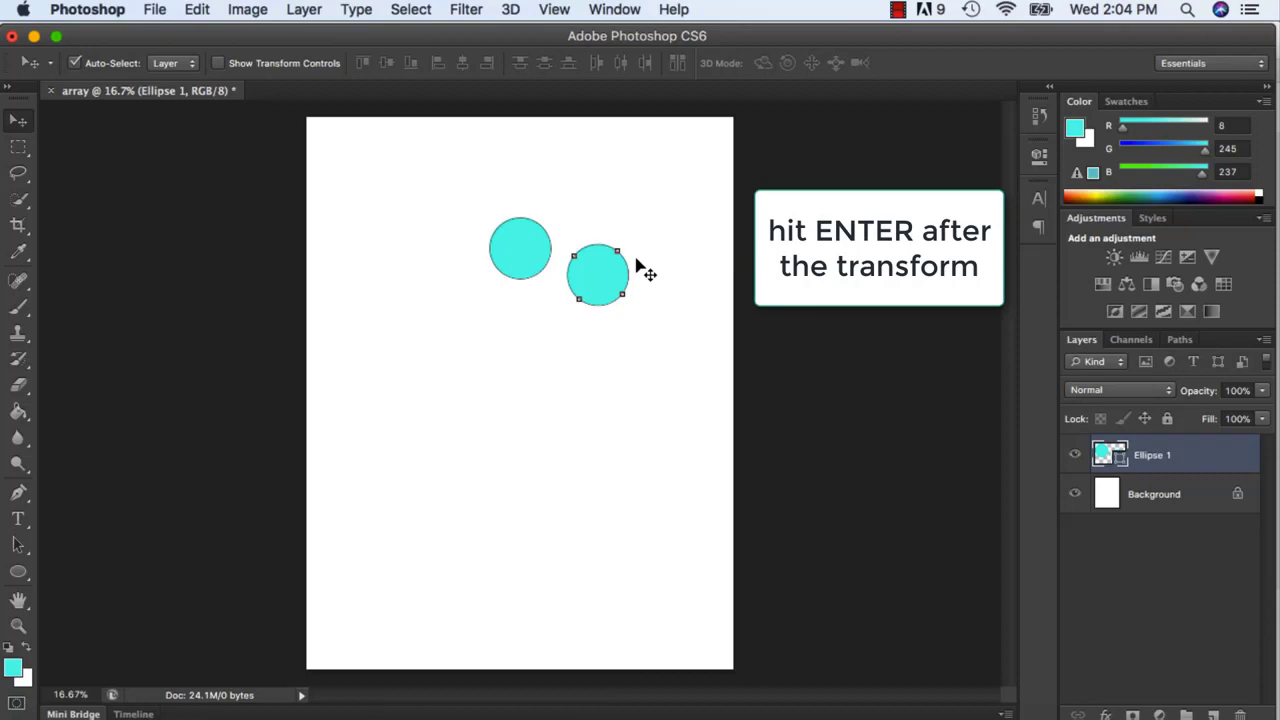
key(super+alt+shift+t)
key(super+alt+shift+t)
key(super+alt+shift+t)
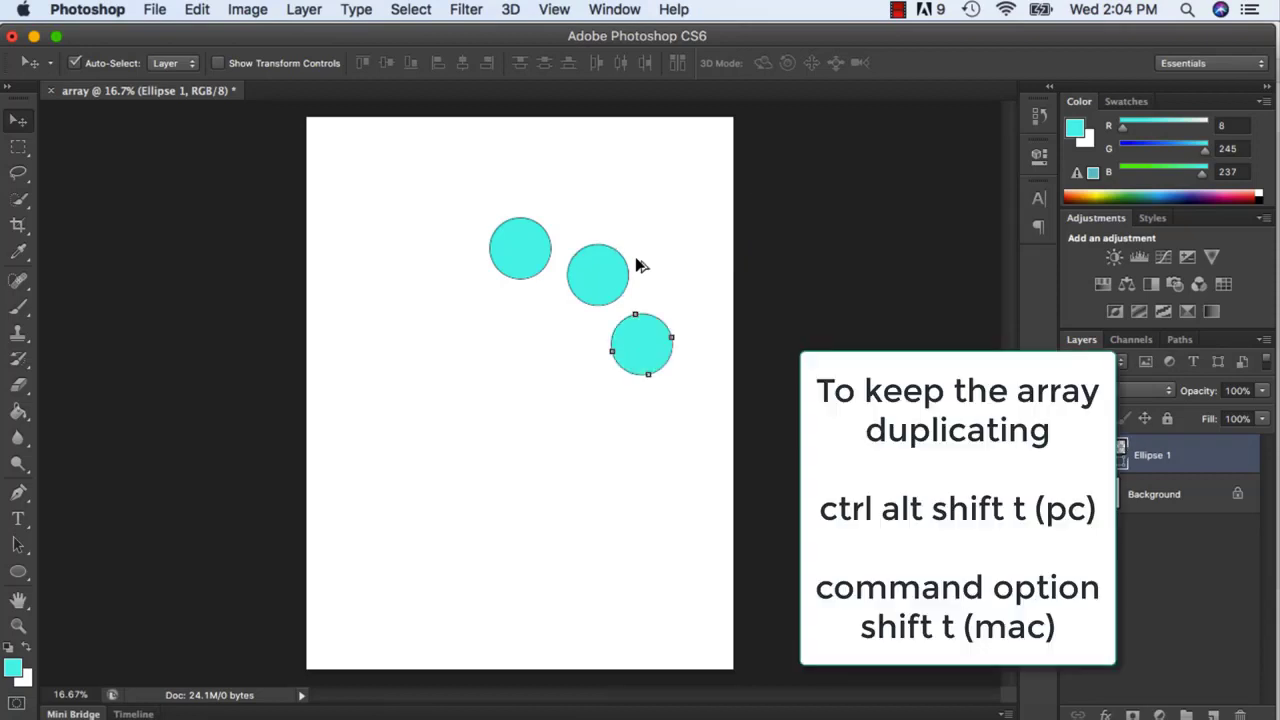
key(super+alt+shift+t)
key(super+alt+shift+t)
key(super+alt+shift+t)
key(super+alt+shift+t)
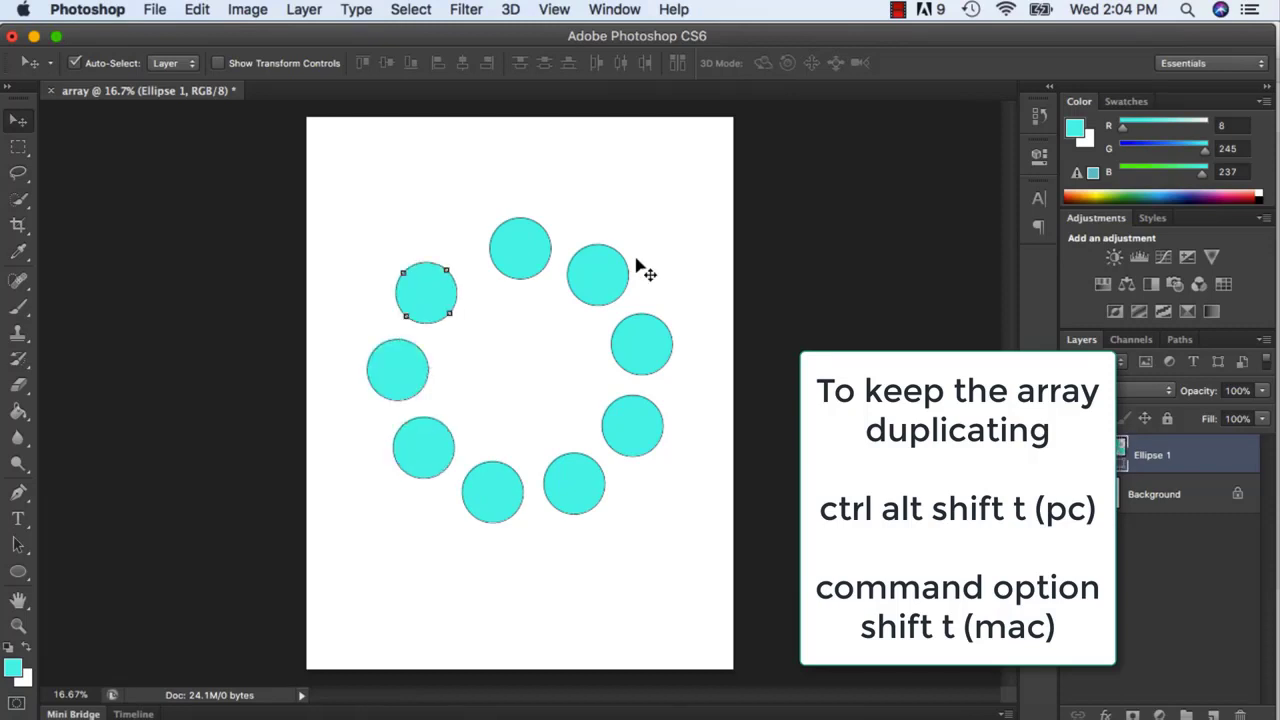
- Delete the Ellipse 1 layer and ready the Pen tool in Shape mode with an orange fill
drag(1192, 462, 1238, 714)
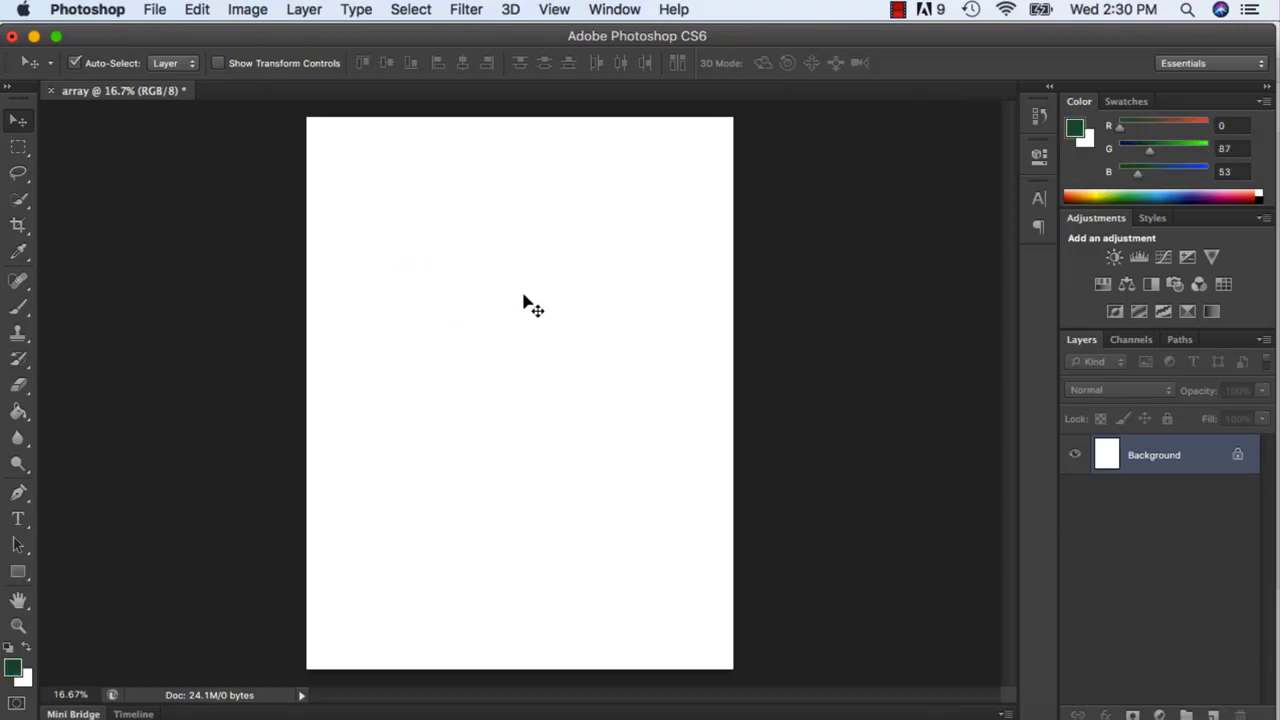
click(18, 492)
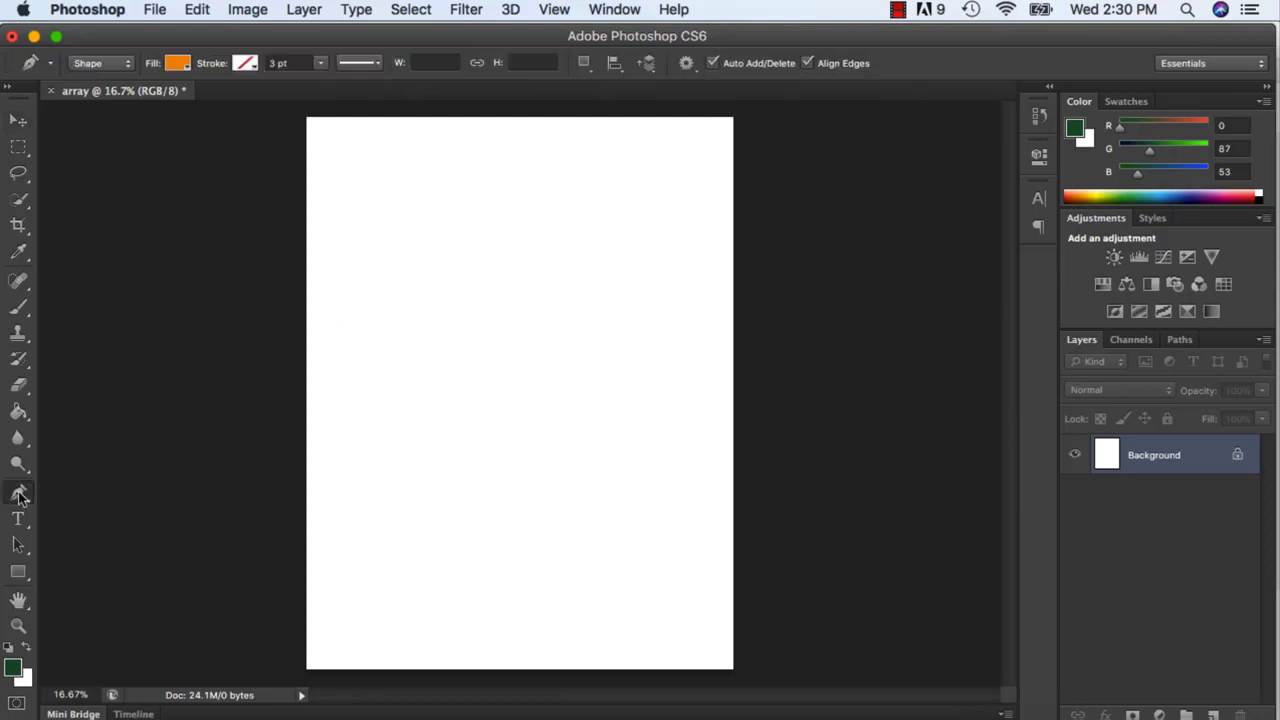
click(130, 66)
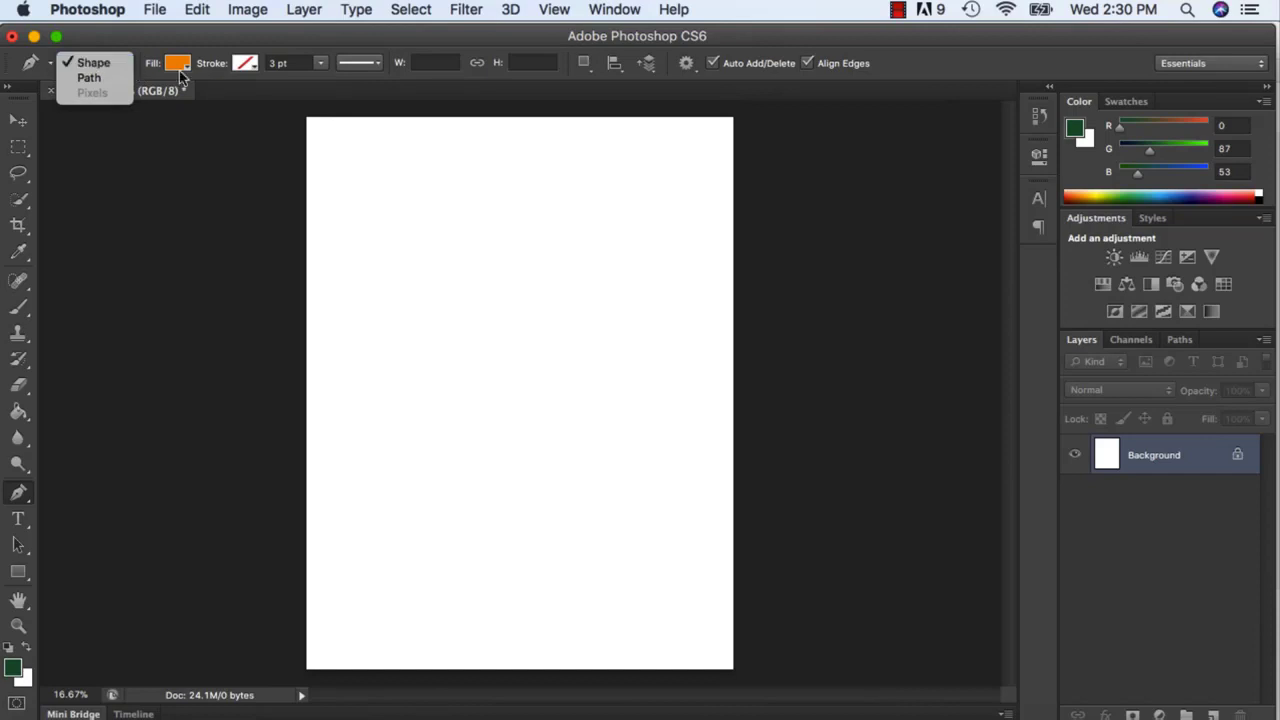
click(178, 65)
click(179, 65)
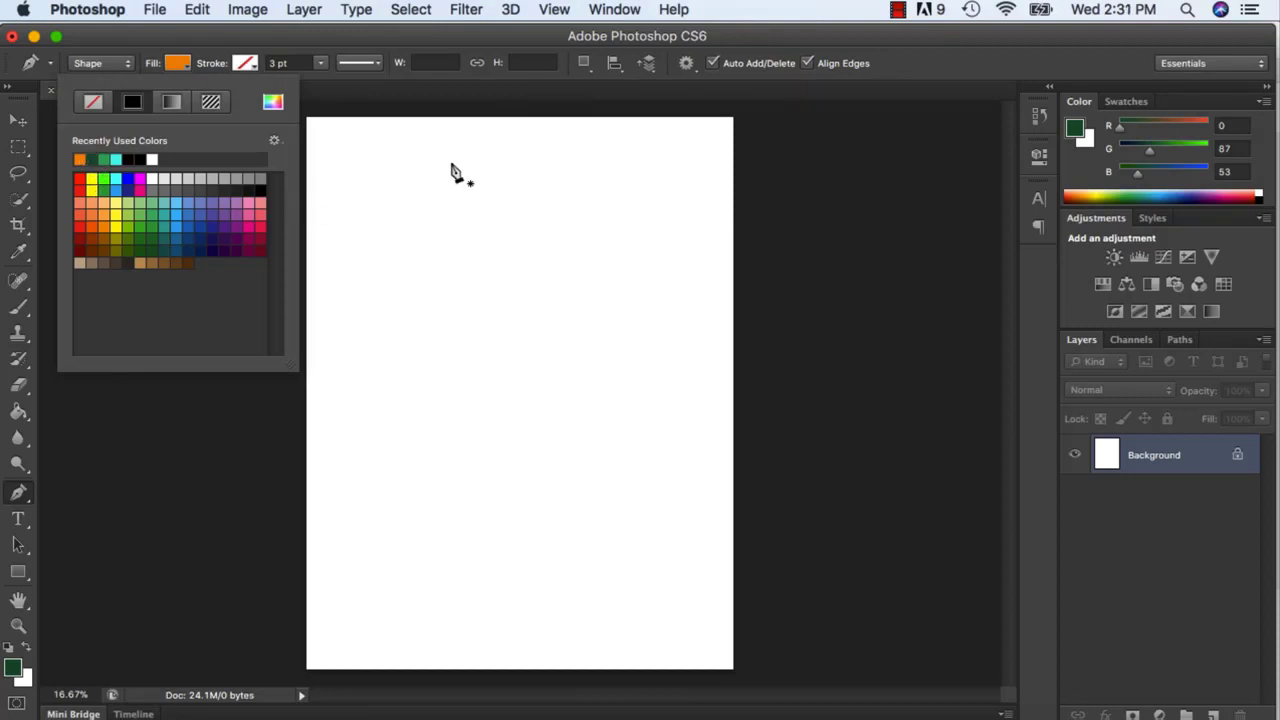
- Draw a downward-pointing orange triangle about 246 px wide and 360 px tall, and move it to the upper middle of the page
click(441, 212)
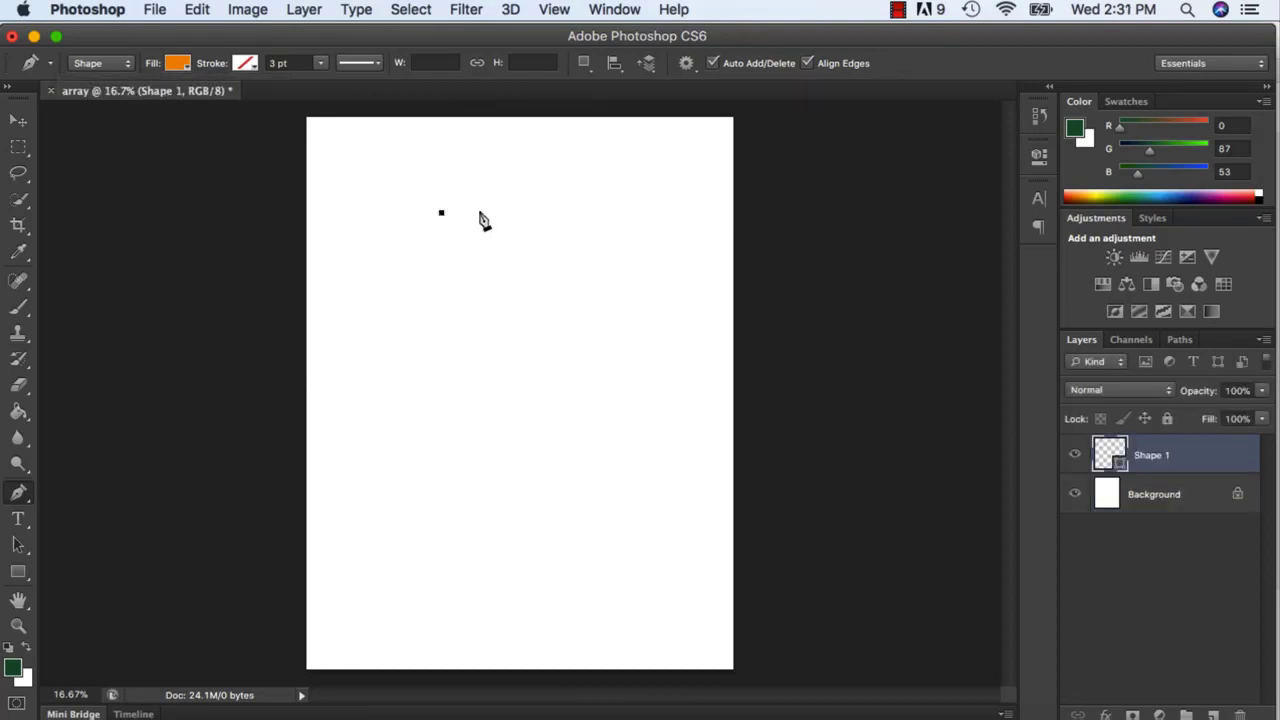
click(483, 212)
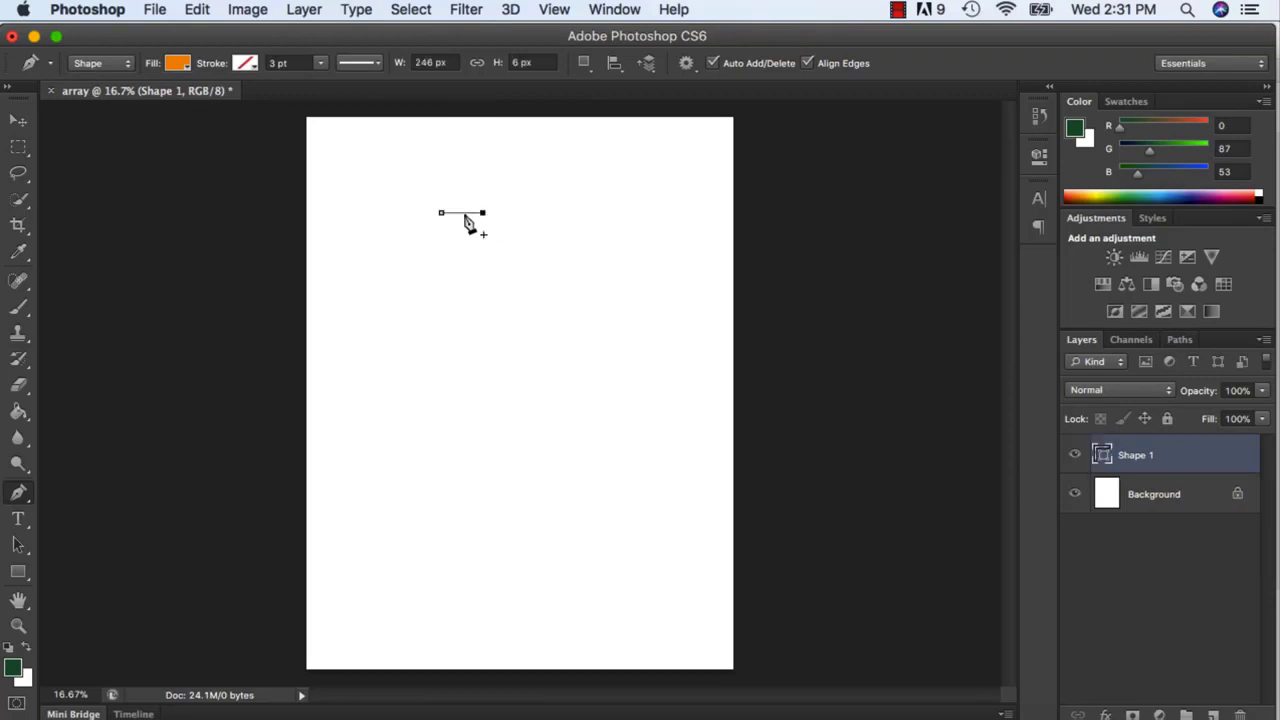
shift+click(463, 281)
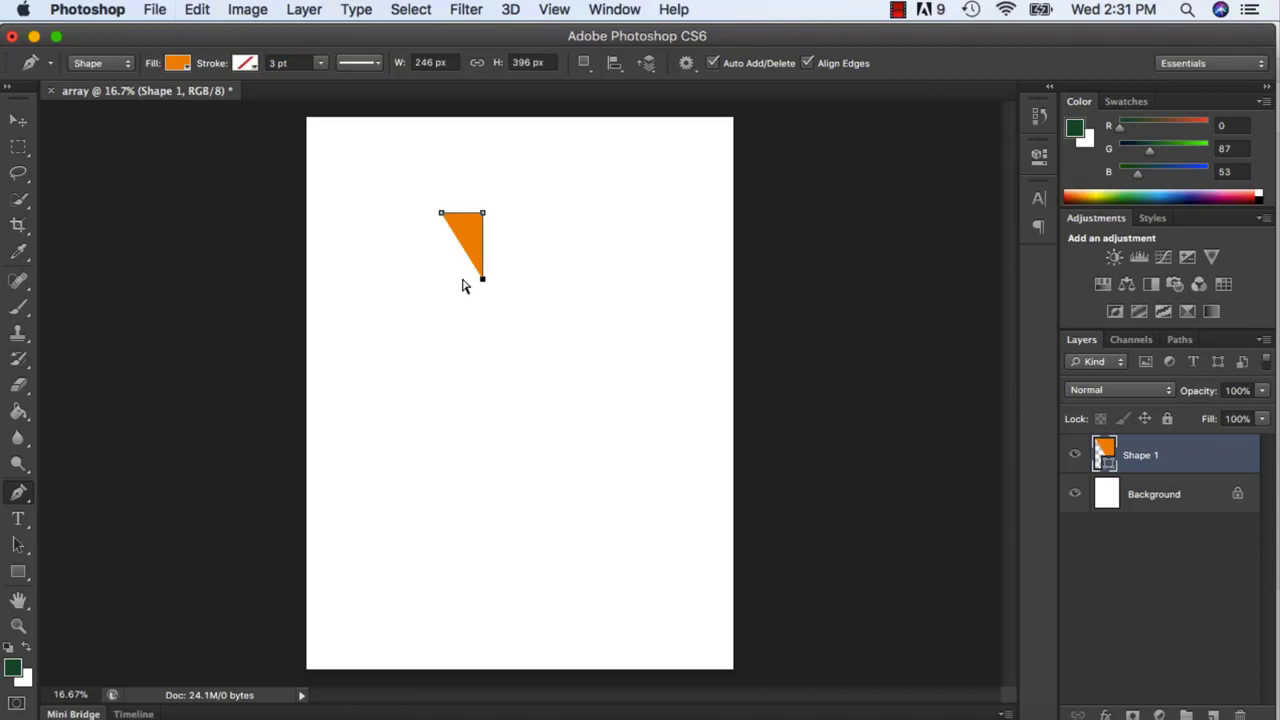
key(super+z)
click(463, 273)
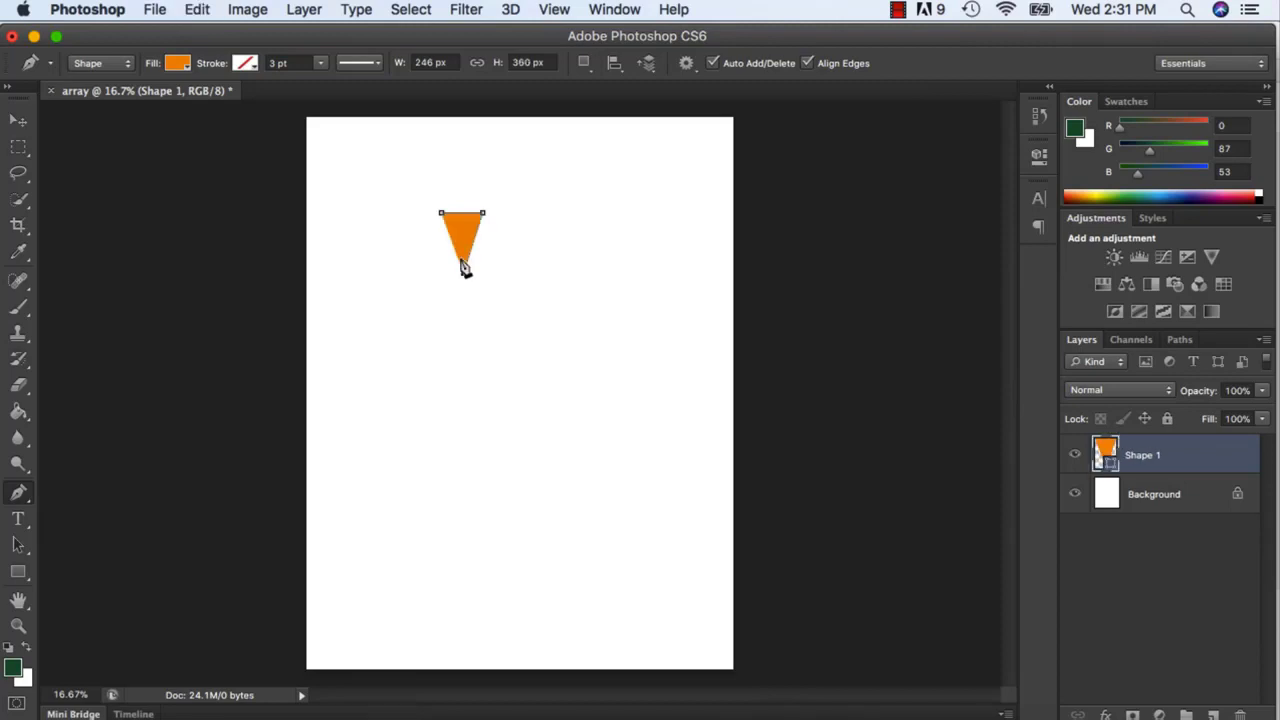
click(442, 213)
click(18, 119)
drag(459, 221, 494, 211)
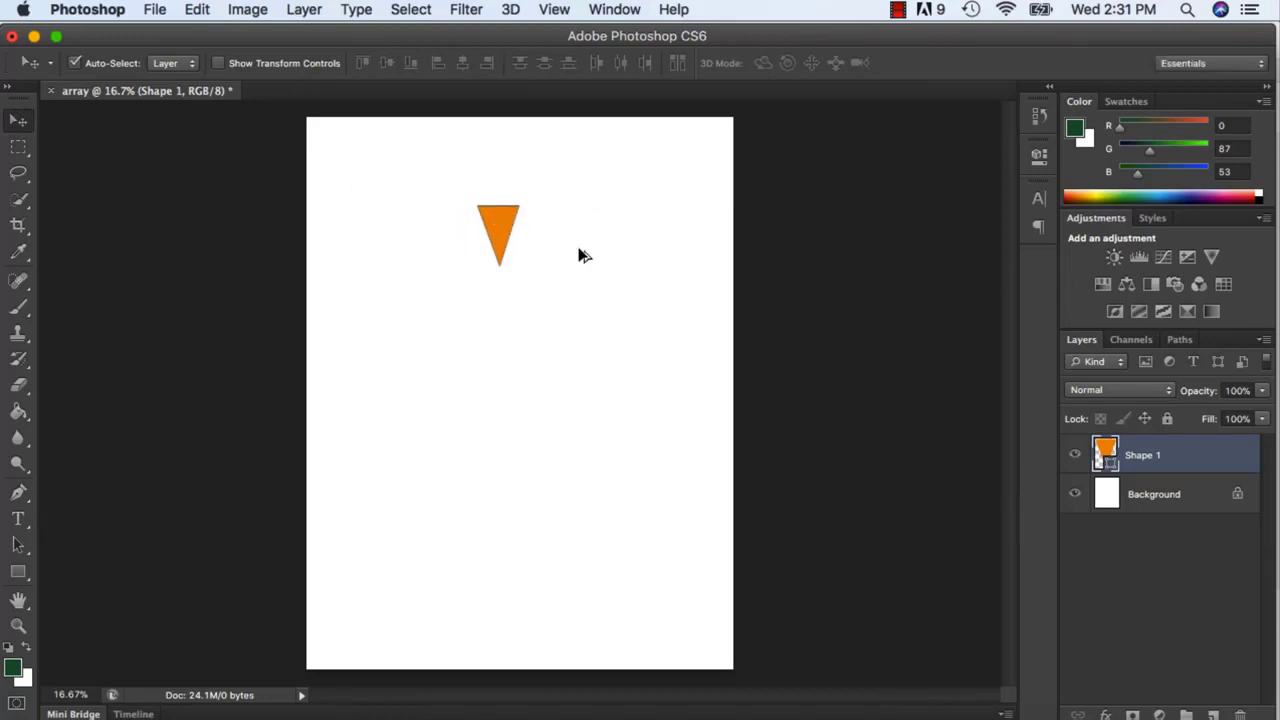
- Duplicate the triangle with a free transform, rotating the copy about 37° clockwise around a reference point just below the triangle's tip
key(super+t)
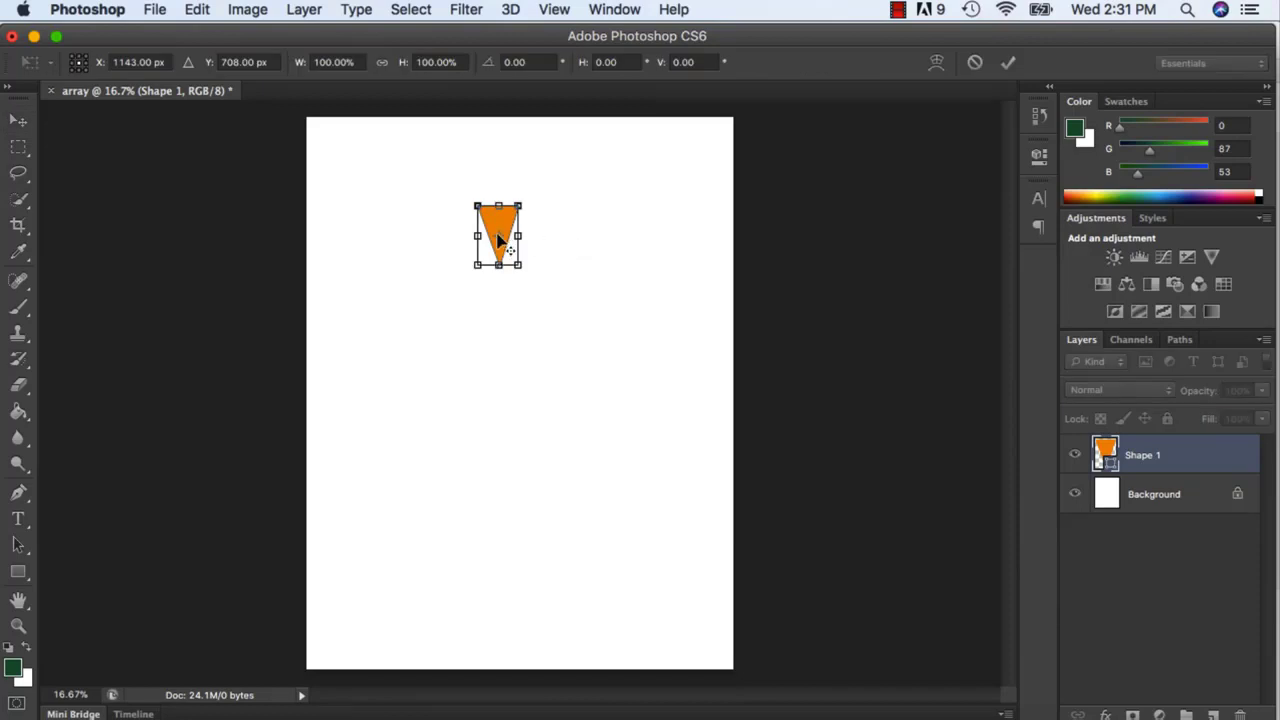
drag(498, 236, 500, 283)
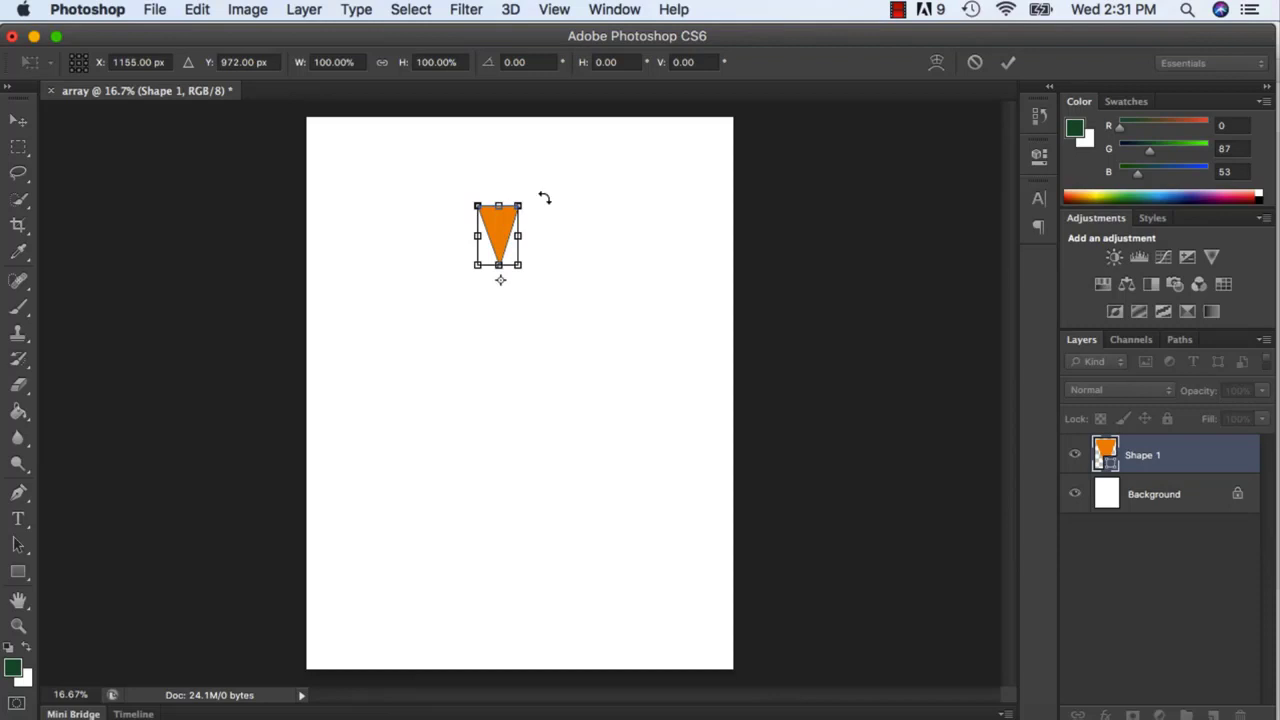
drag(537, 198, 568, 232)
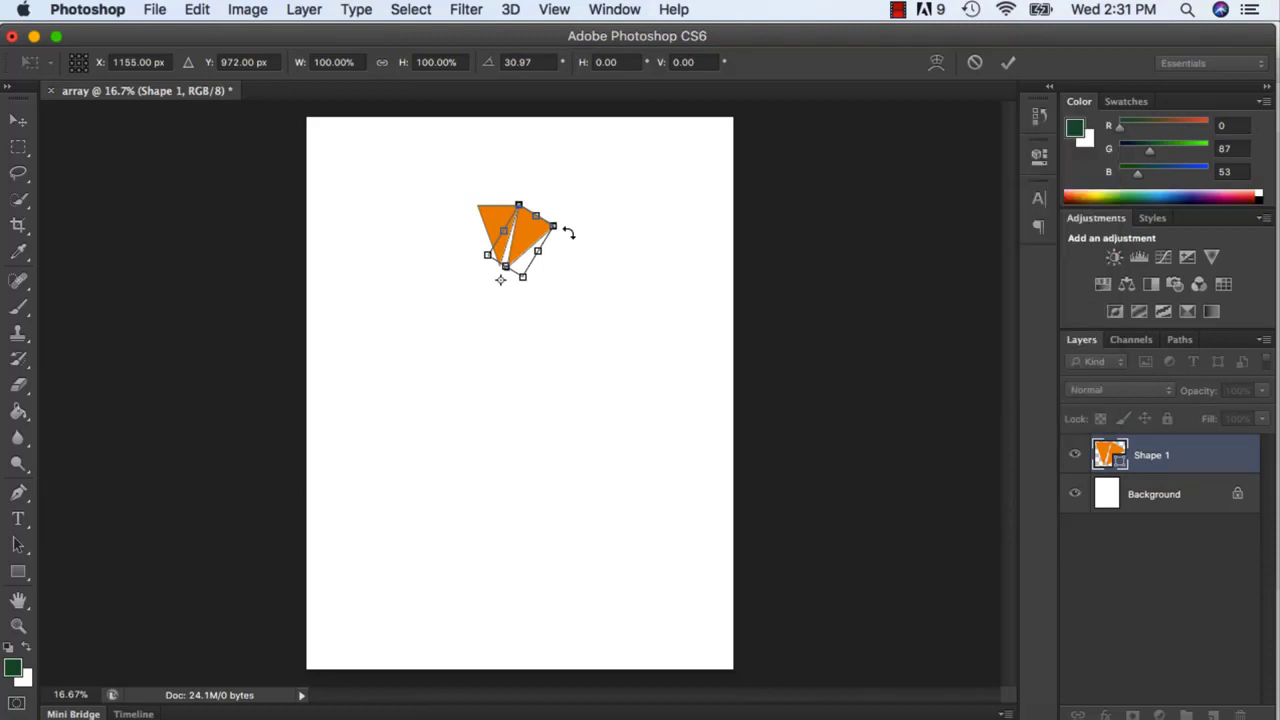
drag(568, 232, 574, 240)
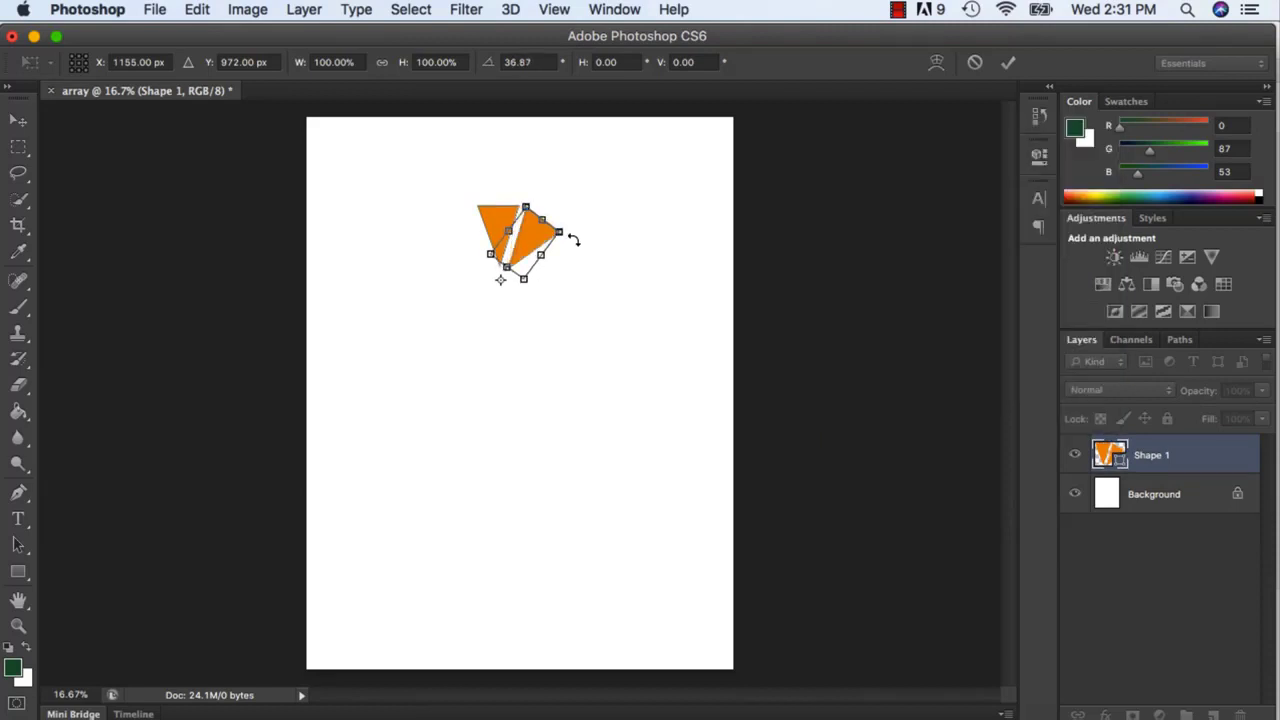
key(Return)
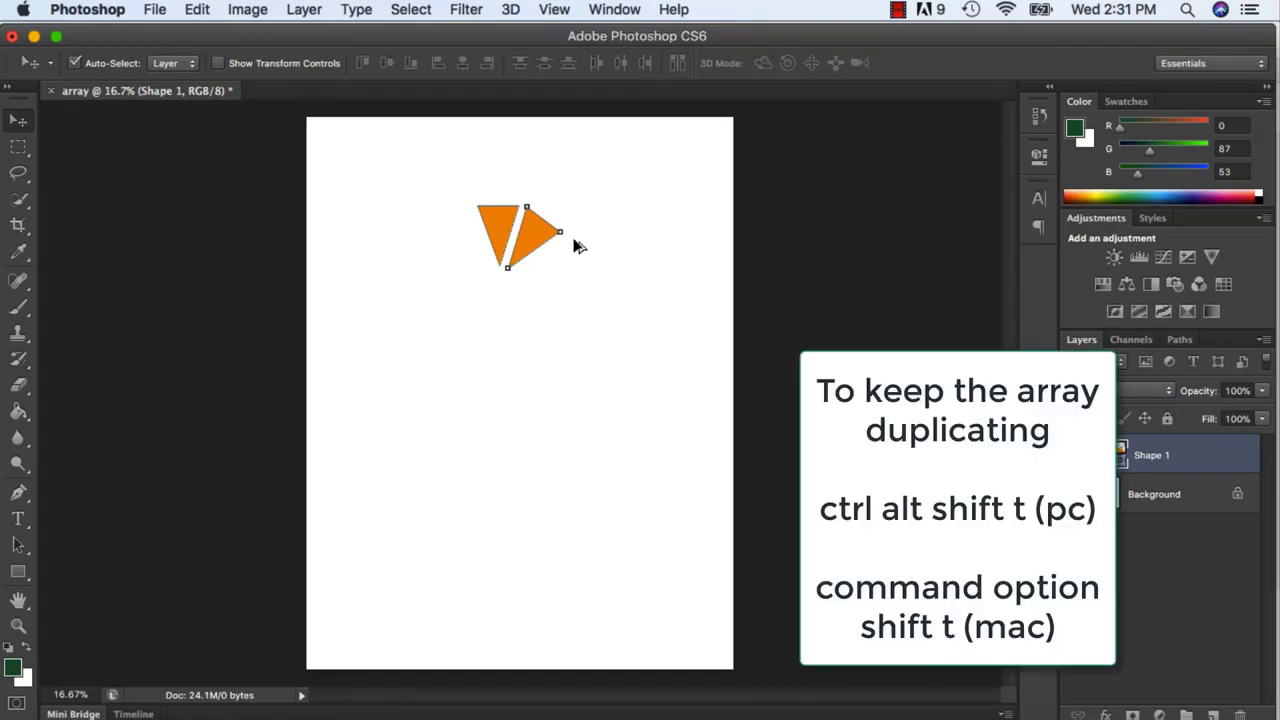
- Repeat the duplicating rotation of the triangle until the copies form a full circle of orange wedges
key(super+alt+shift+t)
key(super+alt+shift+t)
key(super+alt+shift+t)
key(super+alt+shift+t)
key(super+alt+shift+t)
key(super+alt+shift+t)
key(super+alt+shift+t)
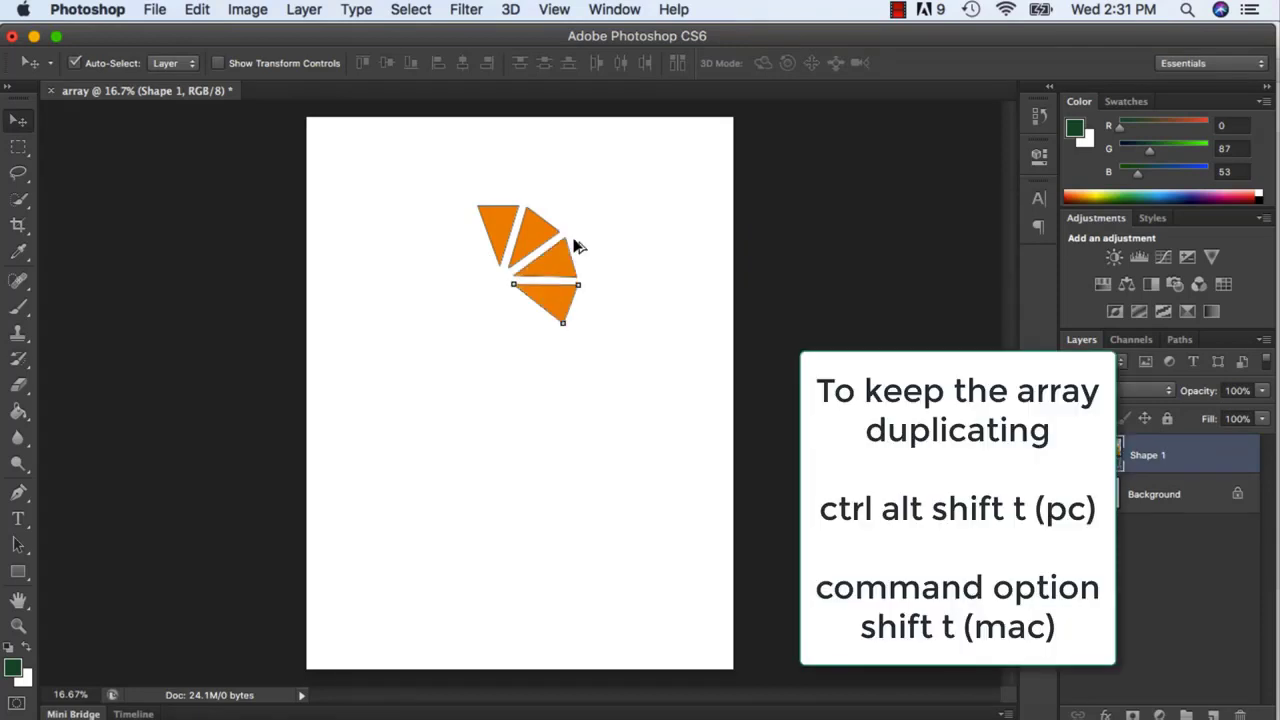
key(super+alt+shift+t)
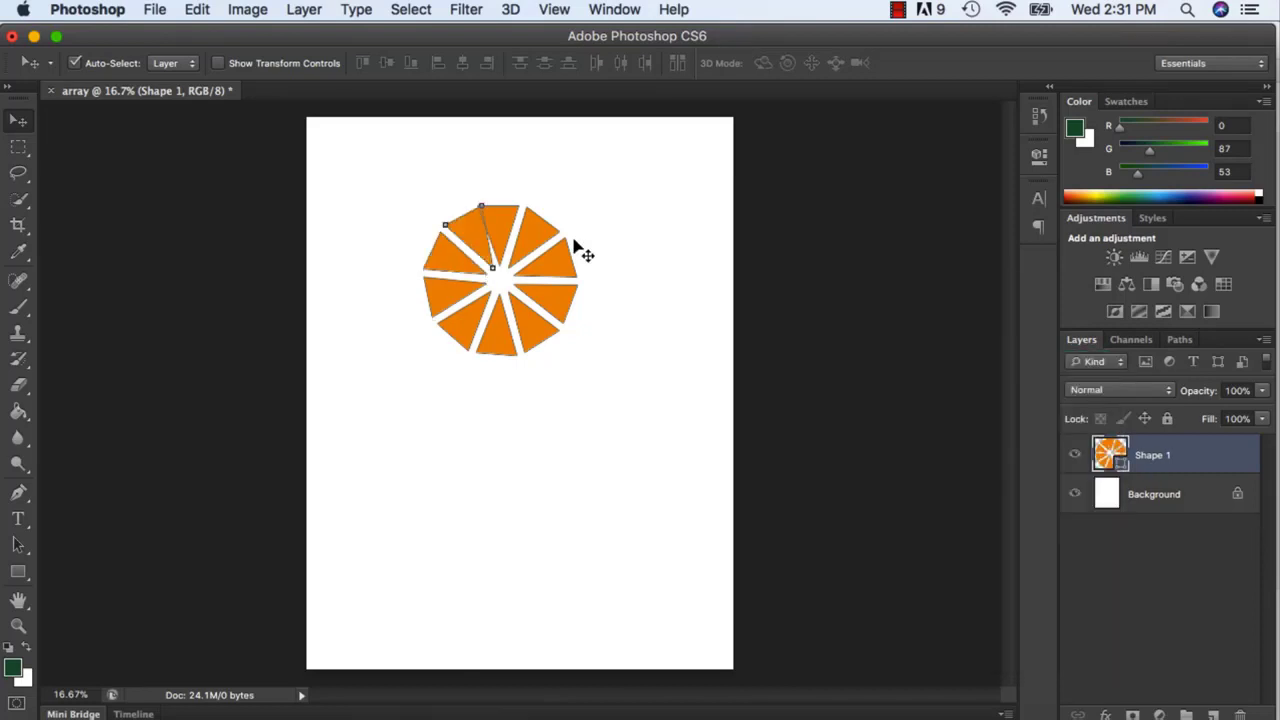
- Take back the last duplicated wedge, remove the wedge before it, and delete the Shape 1 layer
key(super+z)
key(super+z)
key(super+z)
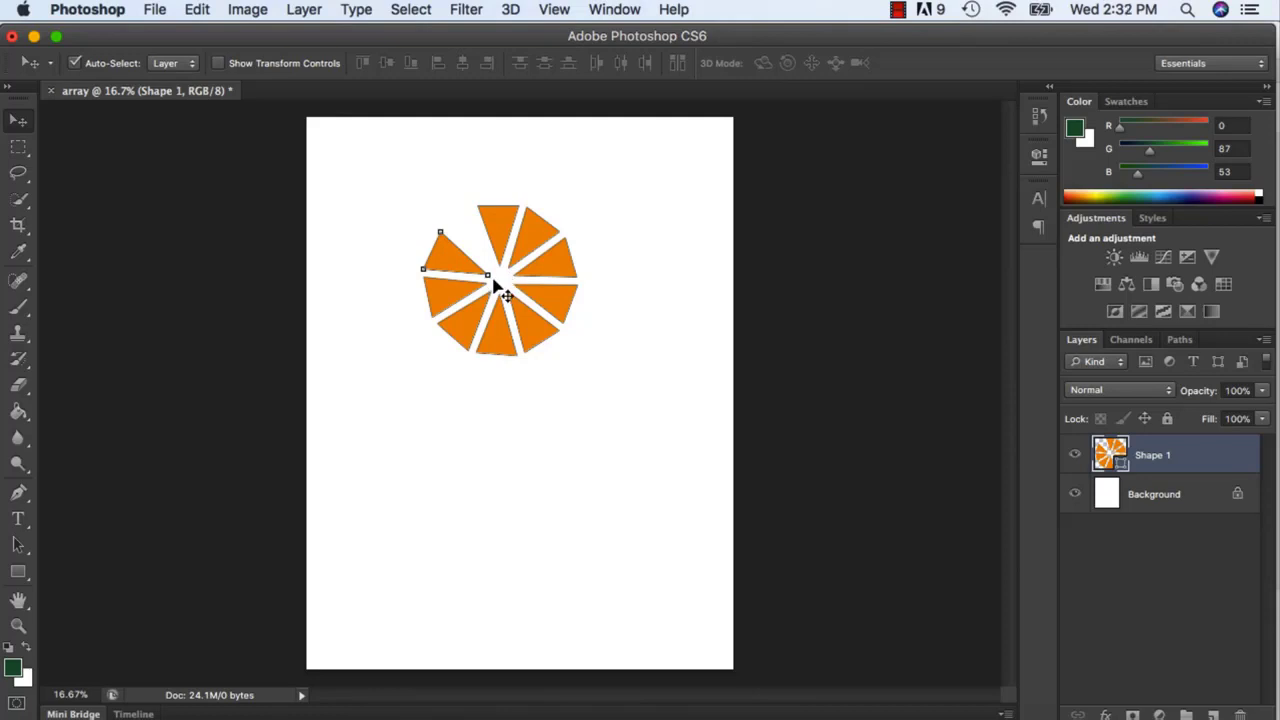
key(BackSpace)
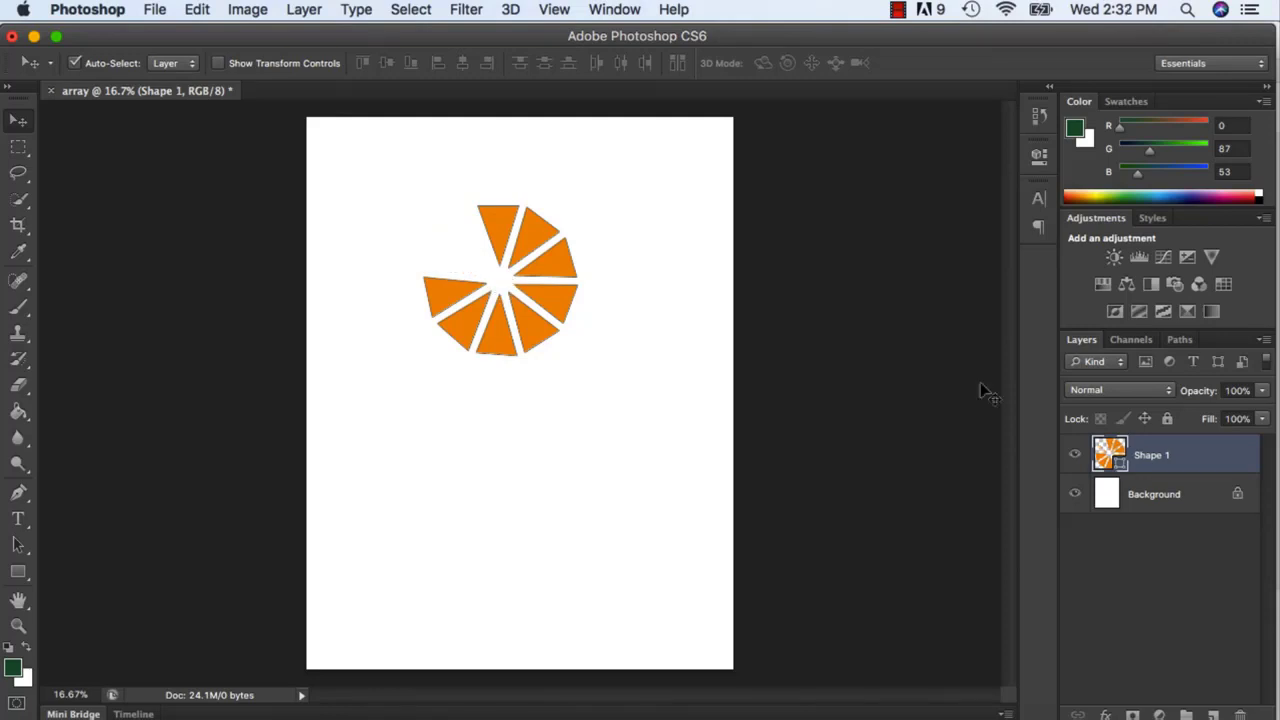
drag(1152, 455, 1240, 715)
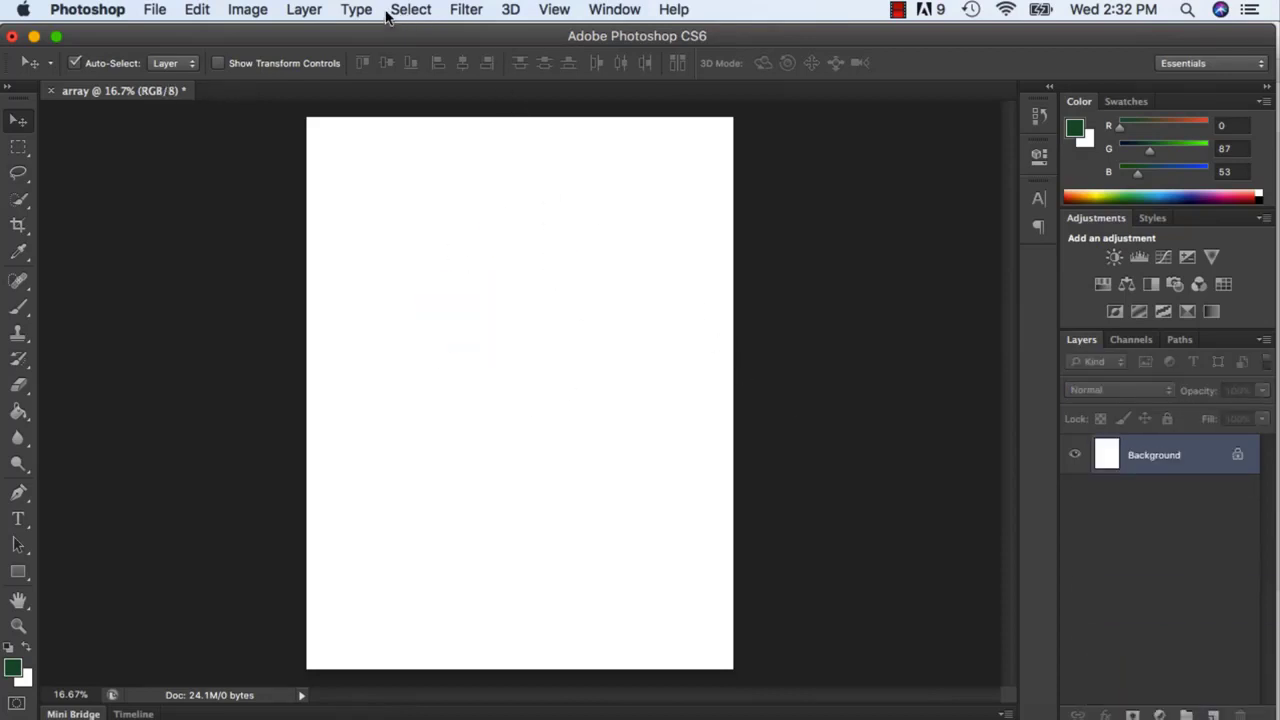
- Show the rulers and add horizontal guides at about 5 and 2 inches and a vertical guide at about 4.2 inches
click(553, 10)
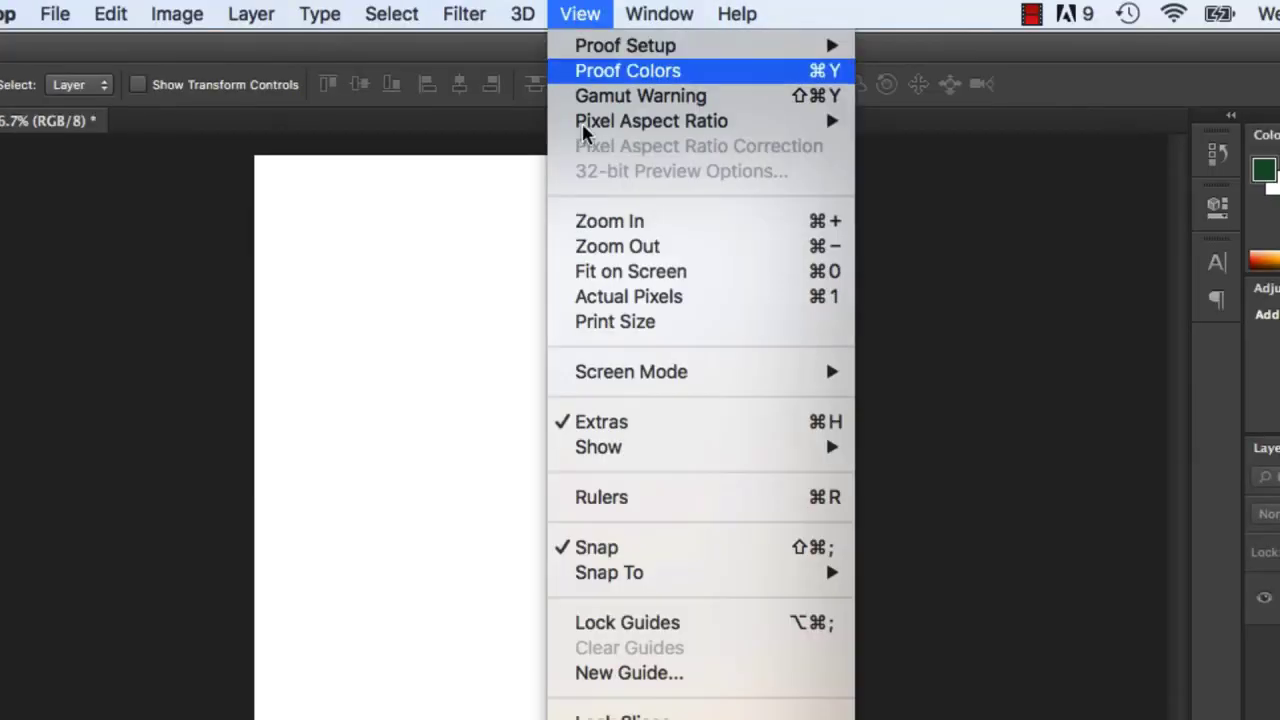
click(585, 500)
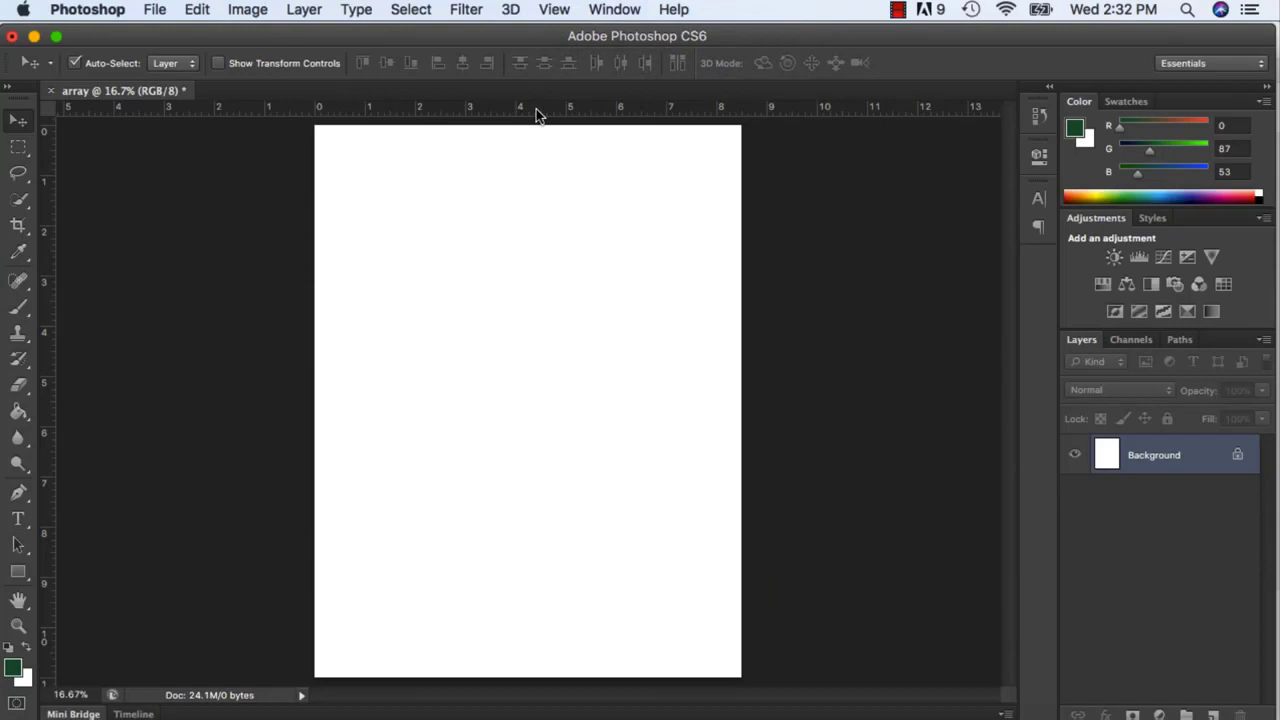
drag(536, 112, 546, 375)
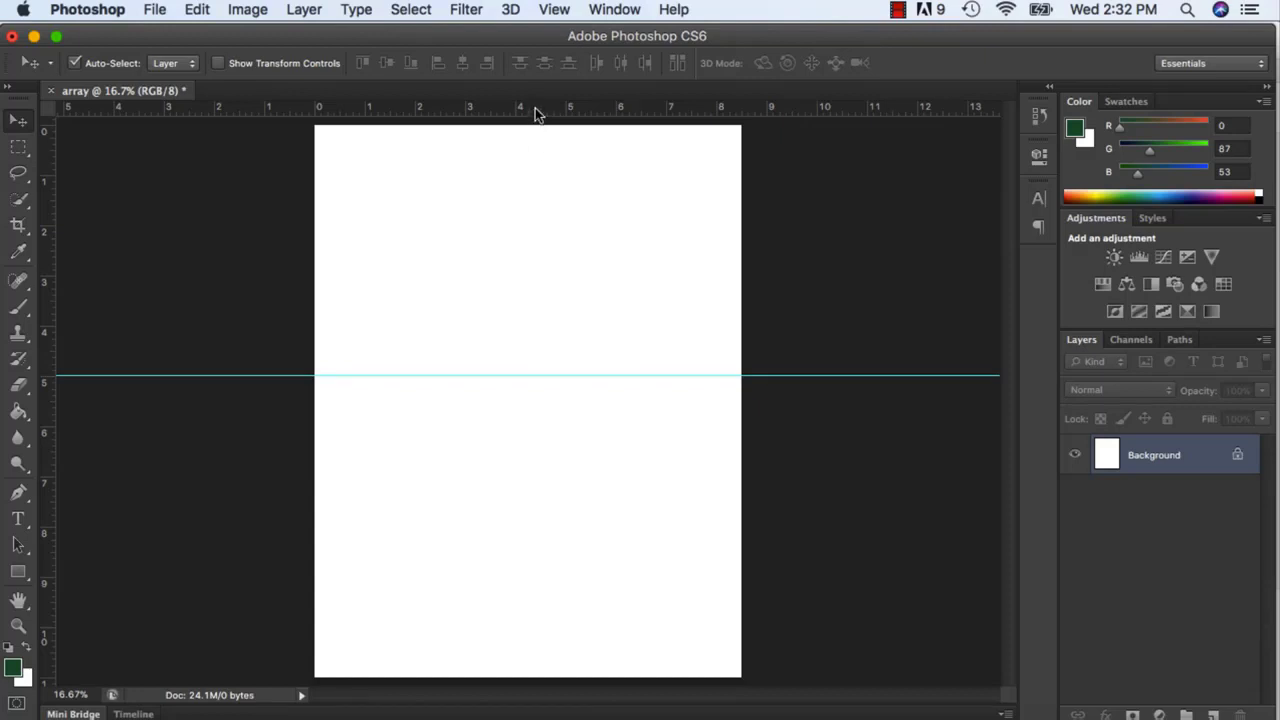
drag(535, 106, 549, 233)
drag(52, 380, 530, 376)
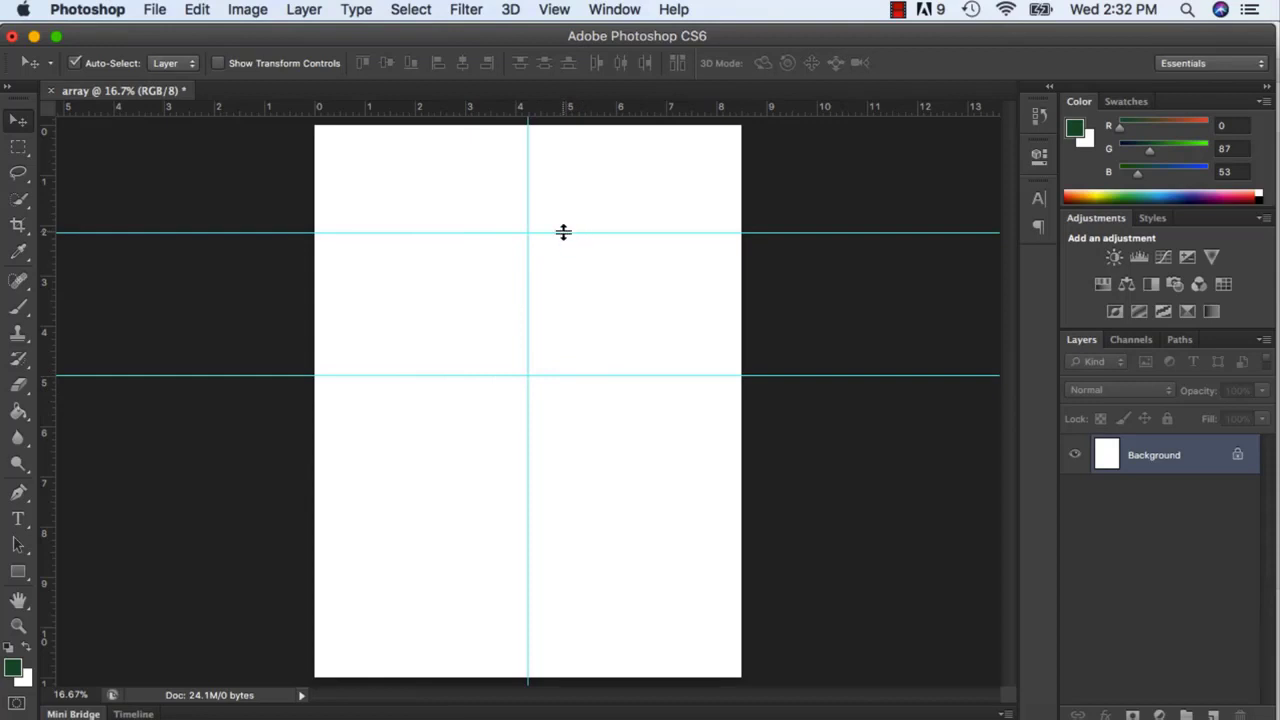
- Remove both horizontal guides and the vertical guide from the page
drag(563, 232, 579, 46)
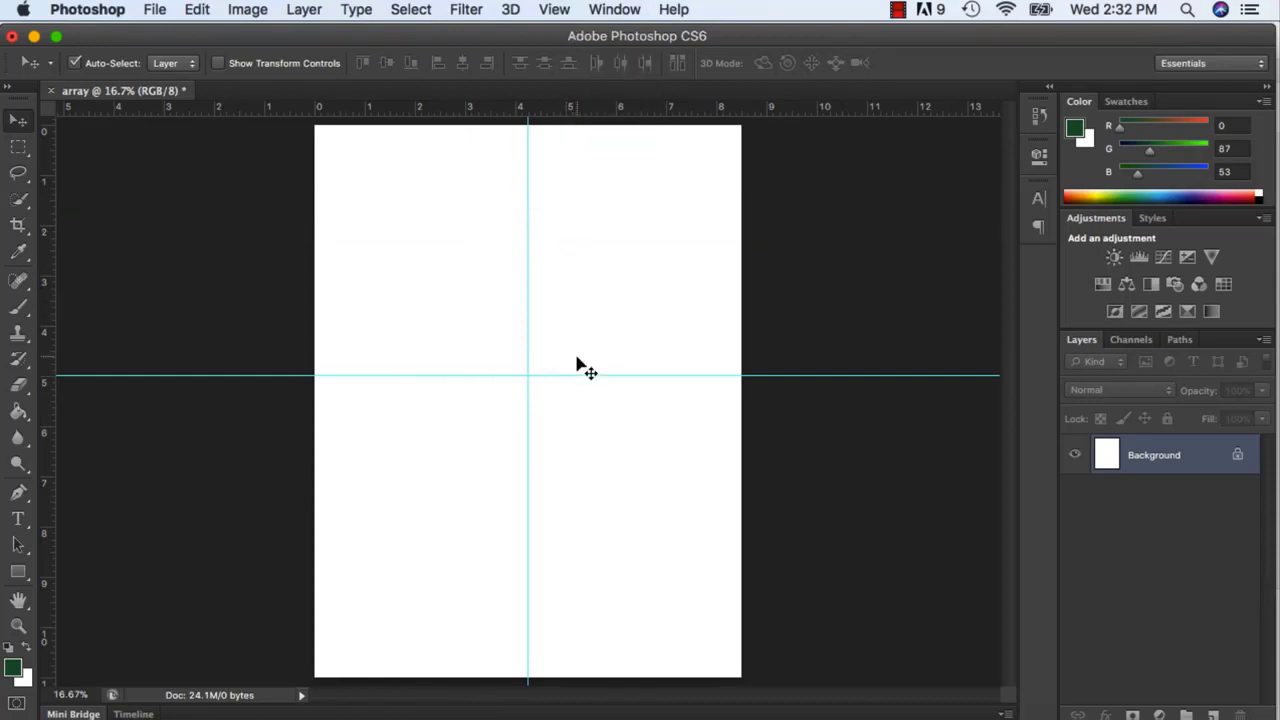
drag(576, 378, 578, 42)
drag(526, 169, 28, 160)
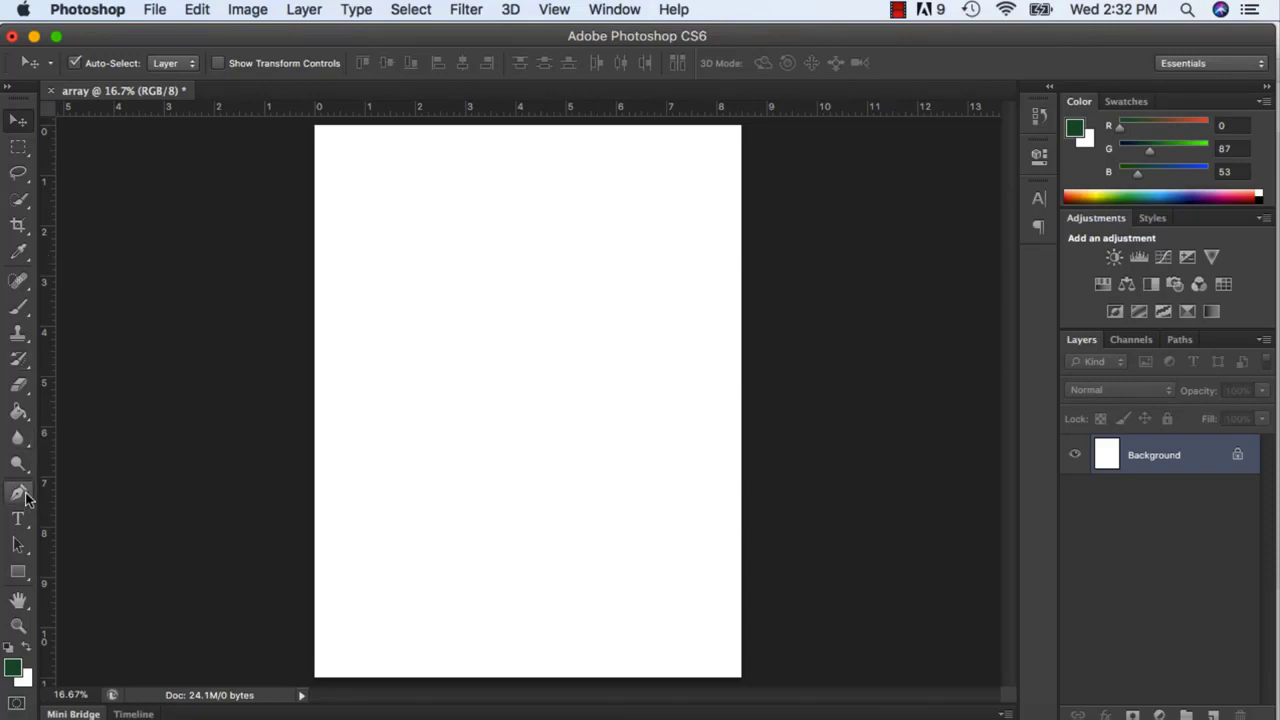
- Set the foreground color to magenta #d521be and draw a 402 px circle in the upper middle of the page with the Ellipse tool
click(18, 571)
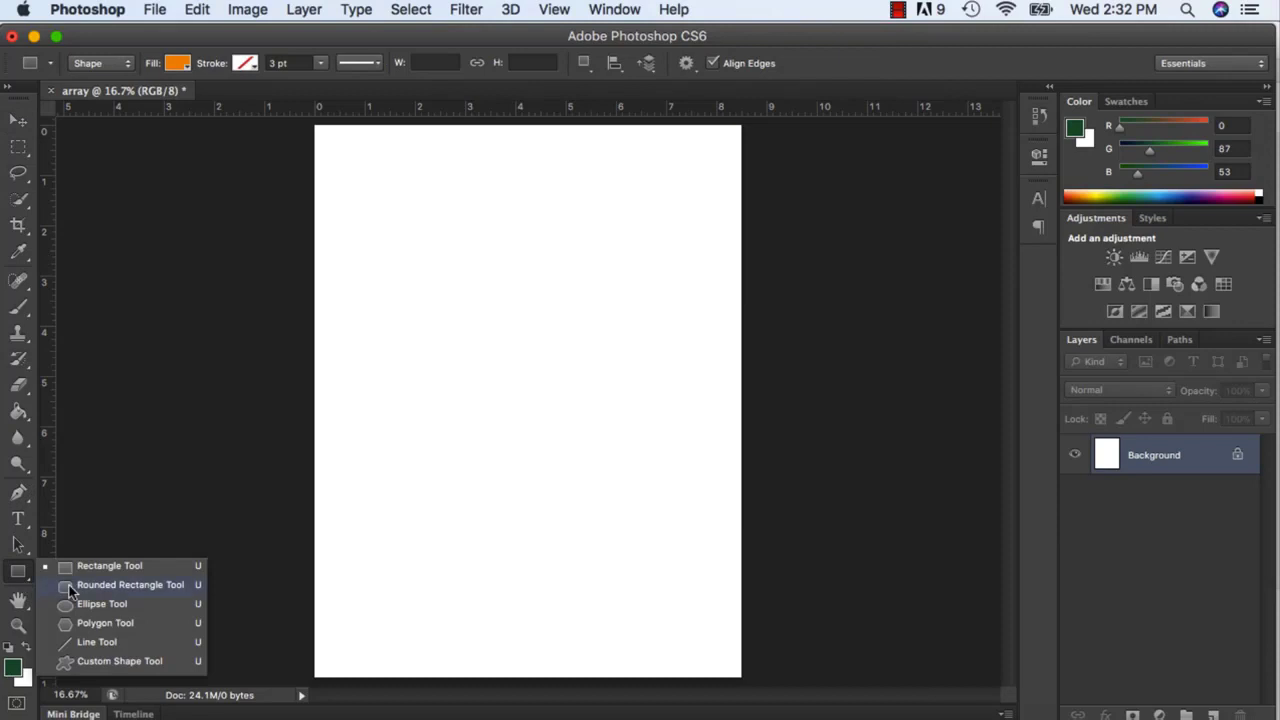
click(70, 603)
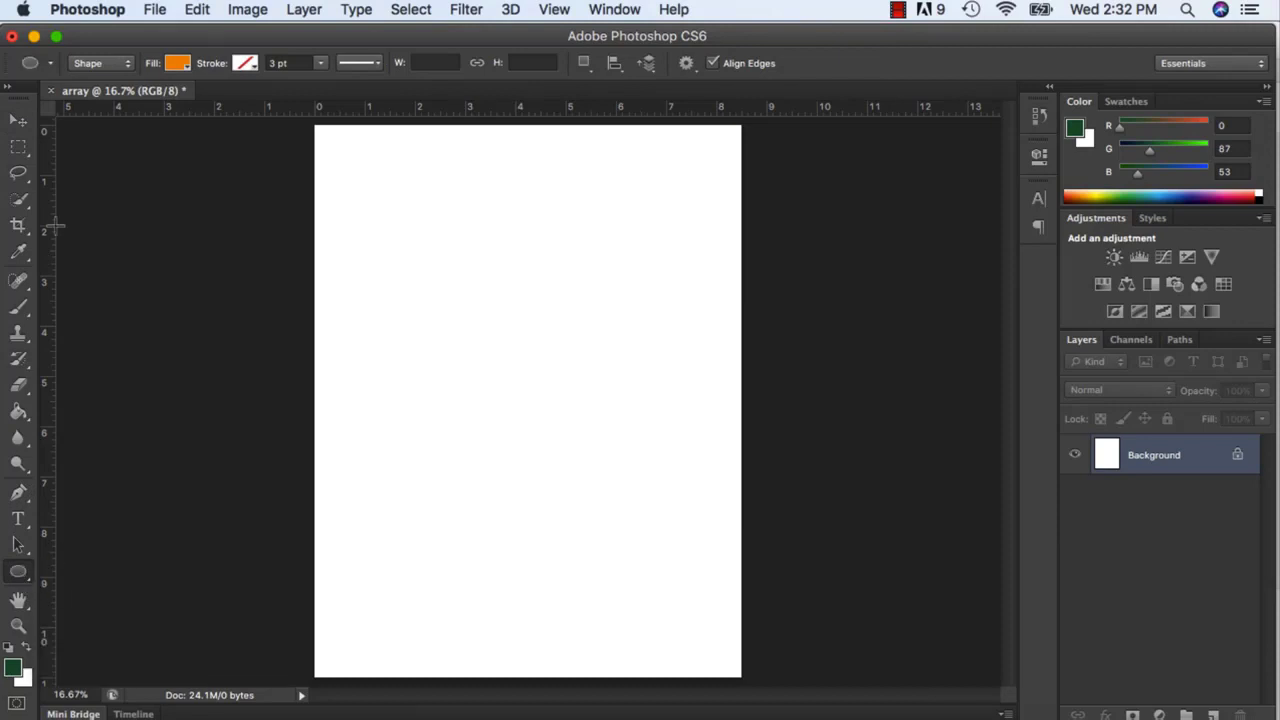
click(15, 670)
click(658, 445)
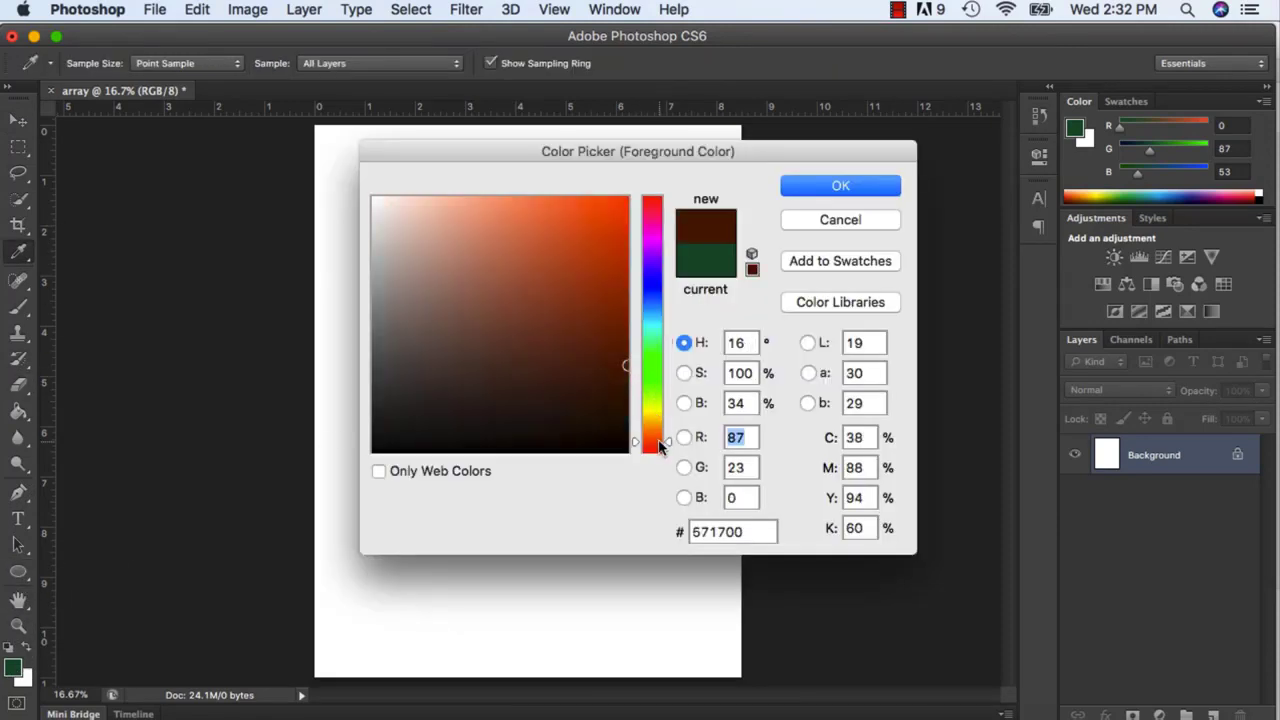
mouse_move(668, 444)
mouse_down()
mouse_move(669, 226)
mouse_move(668, 238)
mouse_up()
click(589, 239)
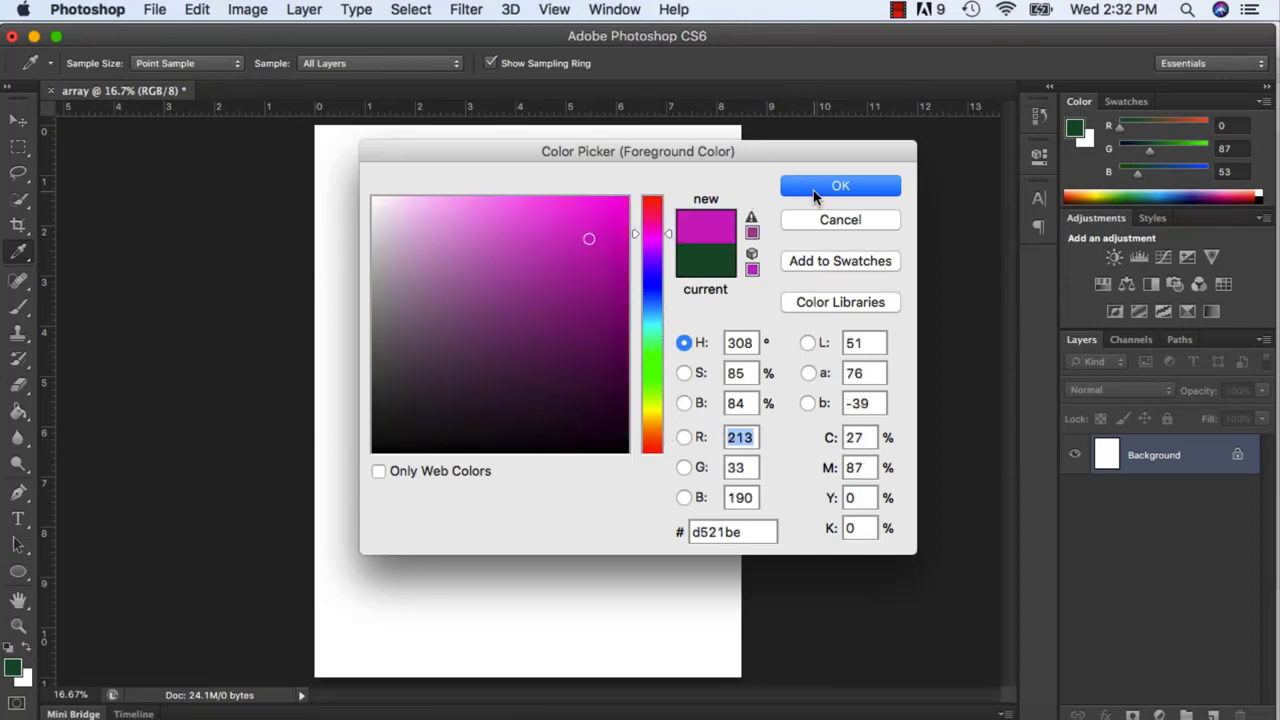
click(838, 186)
key(u)
drag(477, 252, 544, 322)
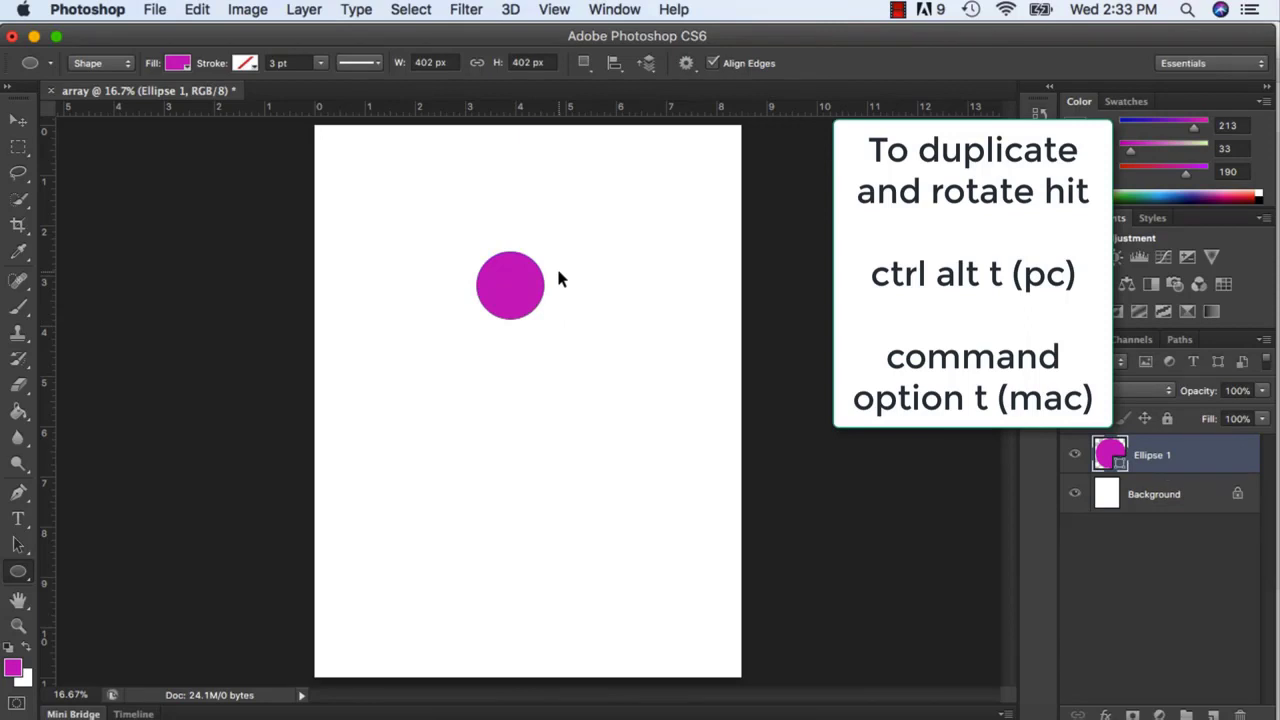
- Duplicate the circle with a free transform, rotating the copy about 49.66° clockwise around a reference point at the circle's bottom edge
key(super+alt+t)
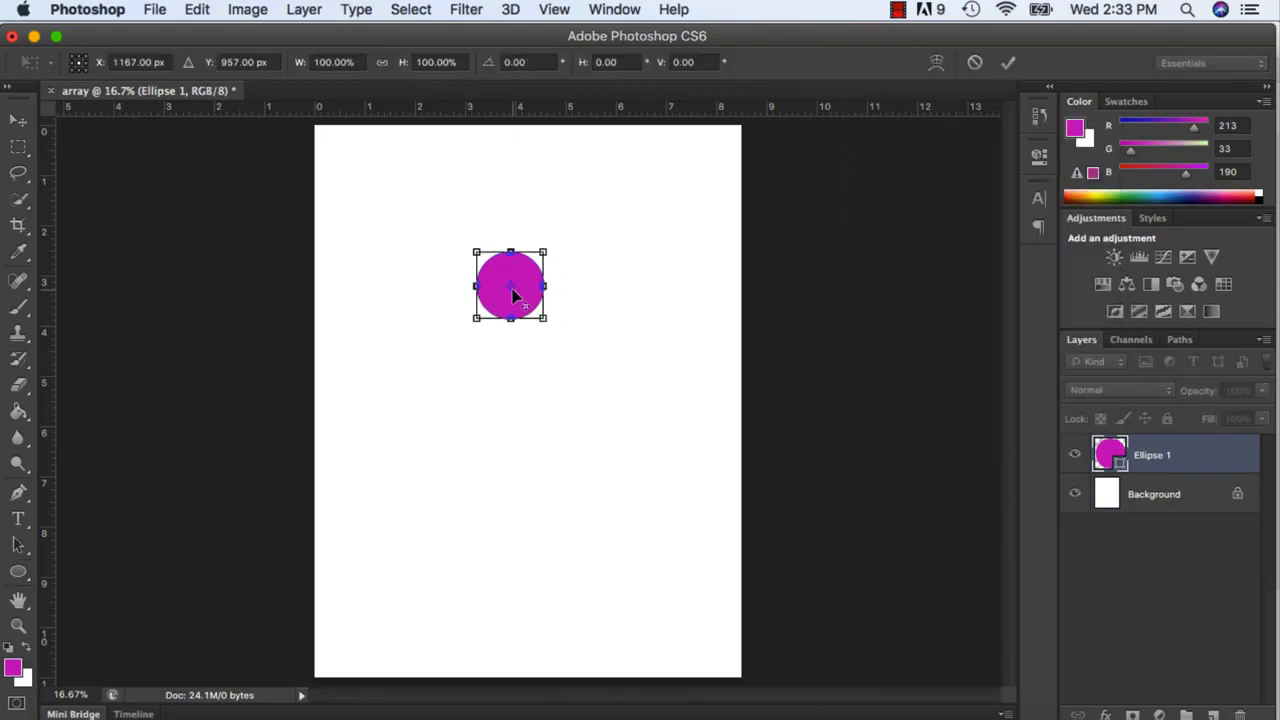
drag(512, 292, 513, 321)
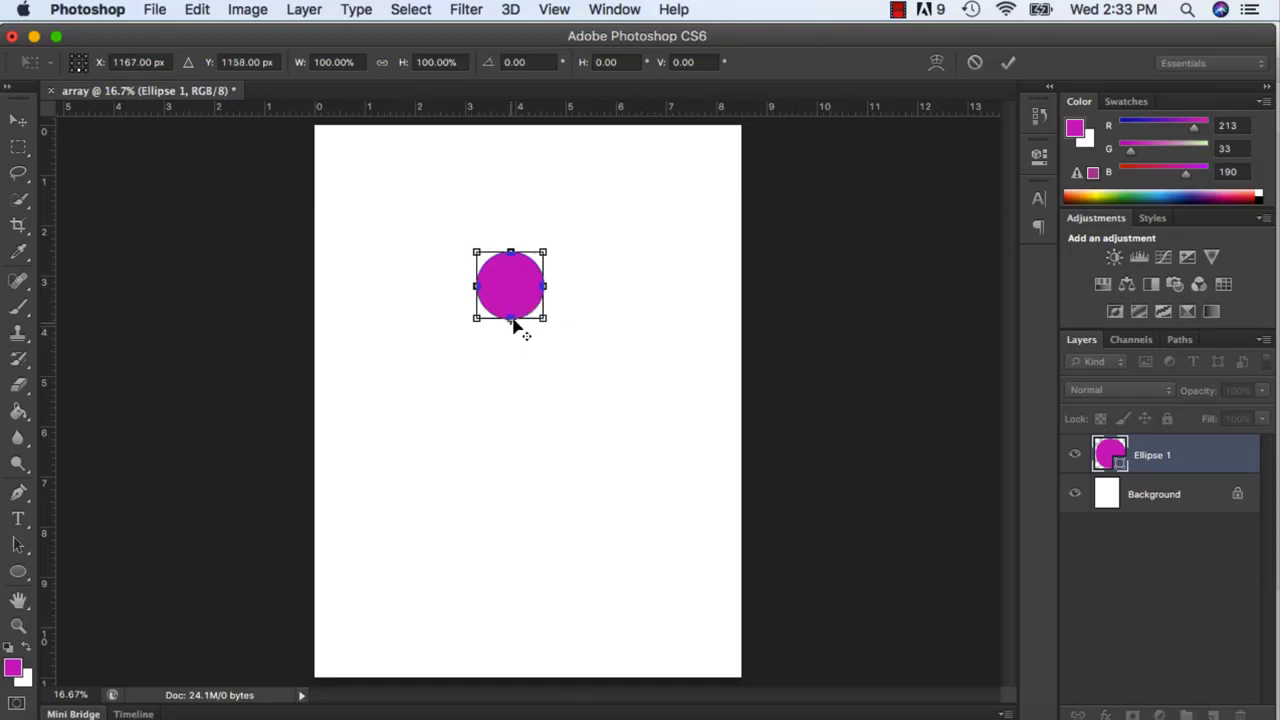
drag(572, 238, 624, 313)
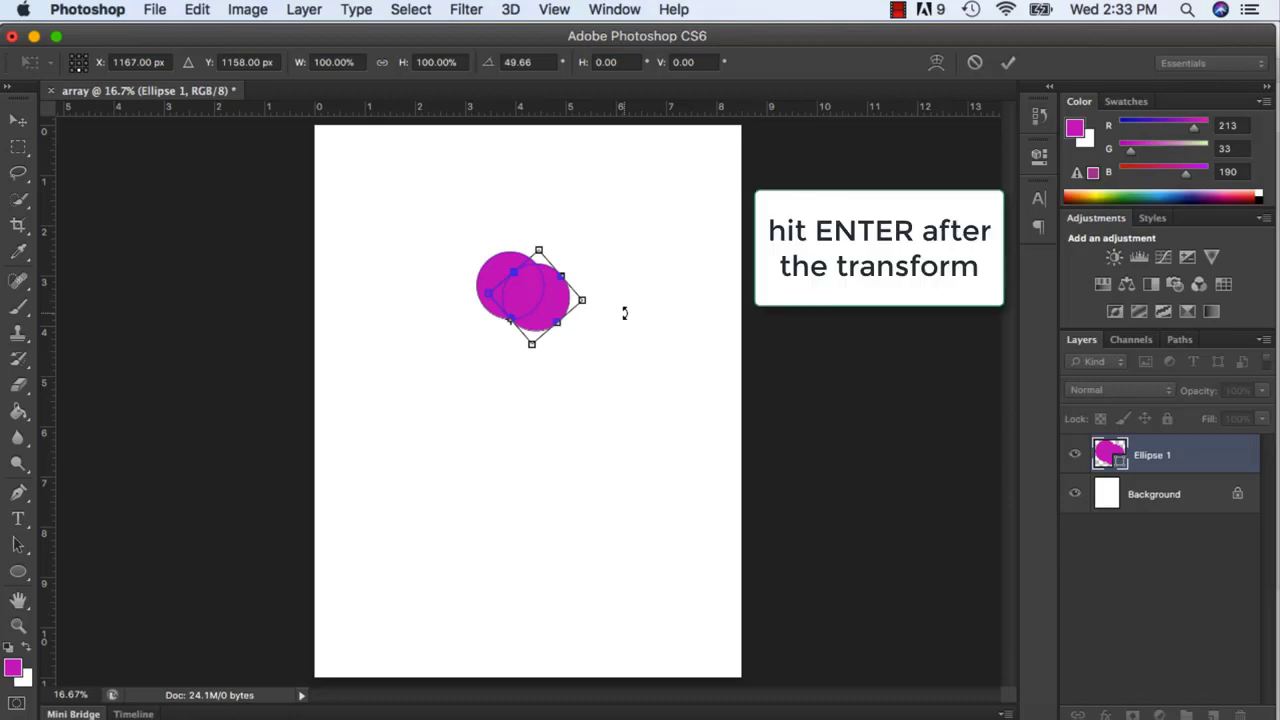
key(Return)
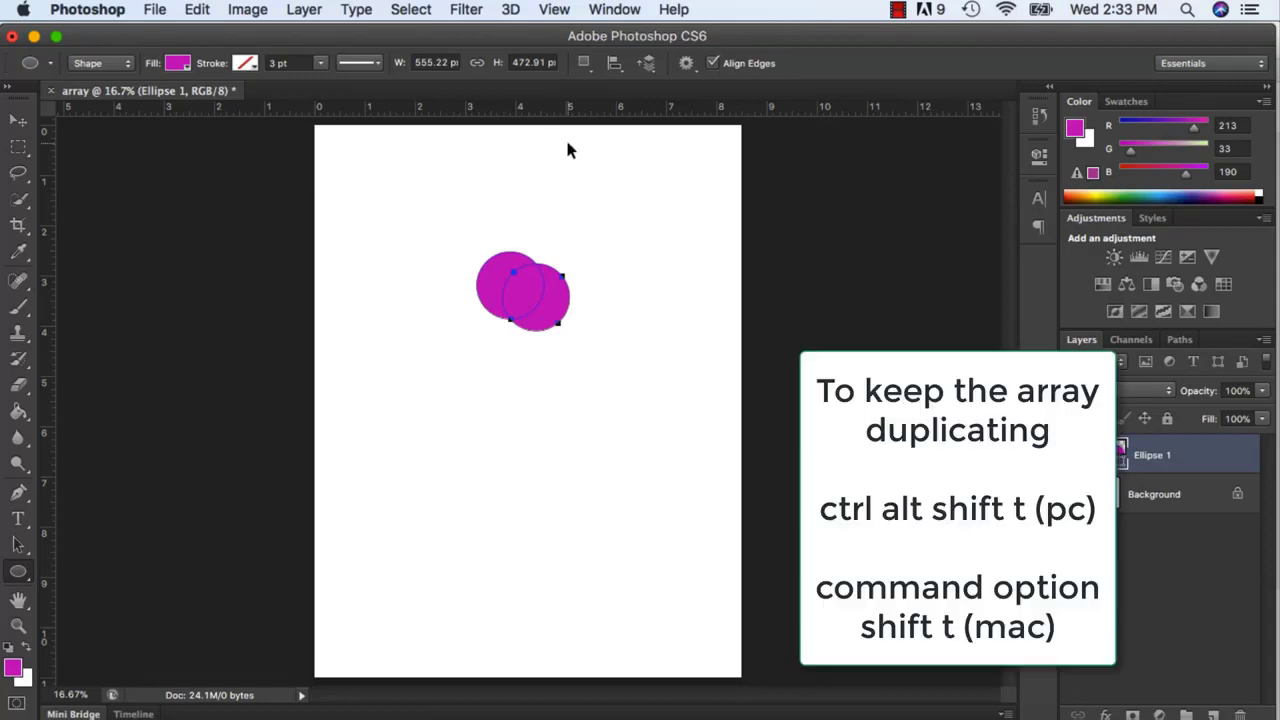
- Repeat the duplicating rotation until the circles close into a flower, and switch to the Move tool
key(super+alt+shift+t)
key(super+alt+shift+t)
key(super+alt+shift+t)
key(super+alt+shift+t)
key(super+alt+shift+t)
key(super+alt+shift+t)
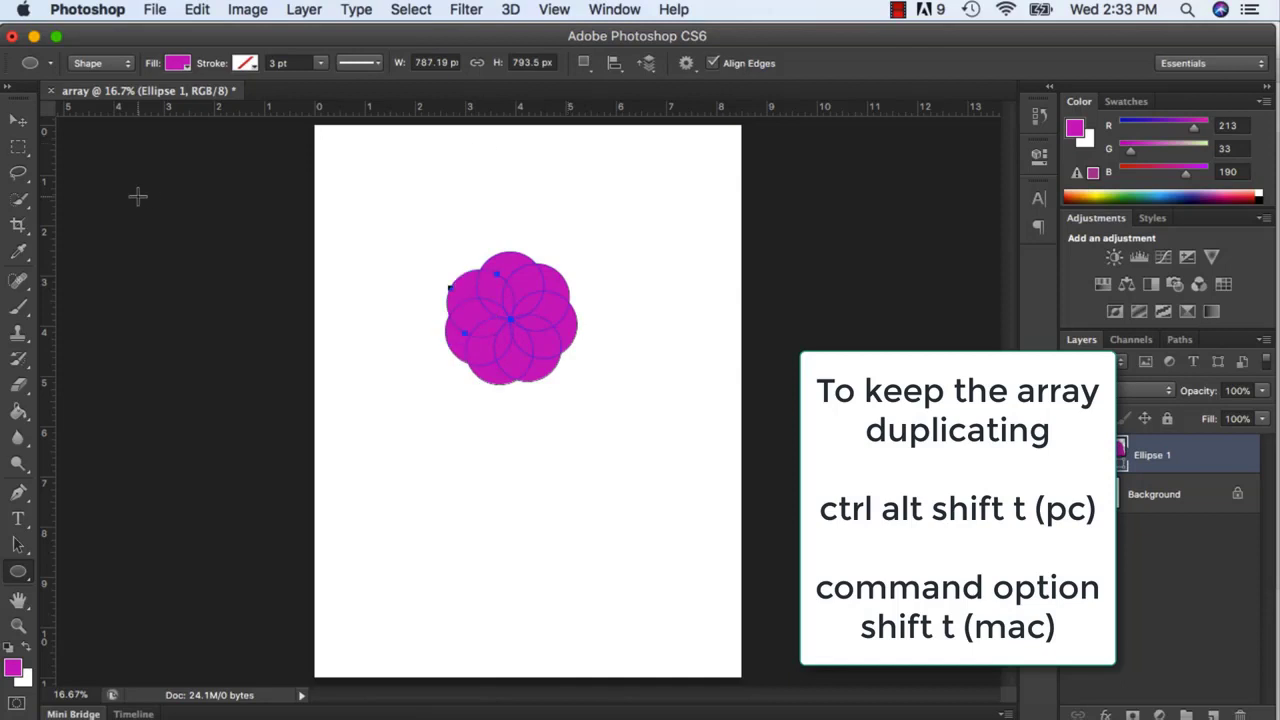
click(24, 124)
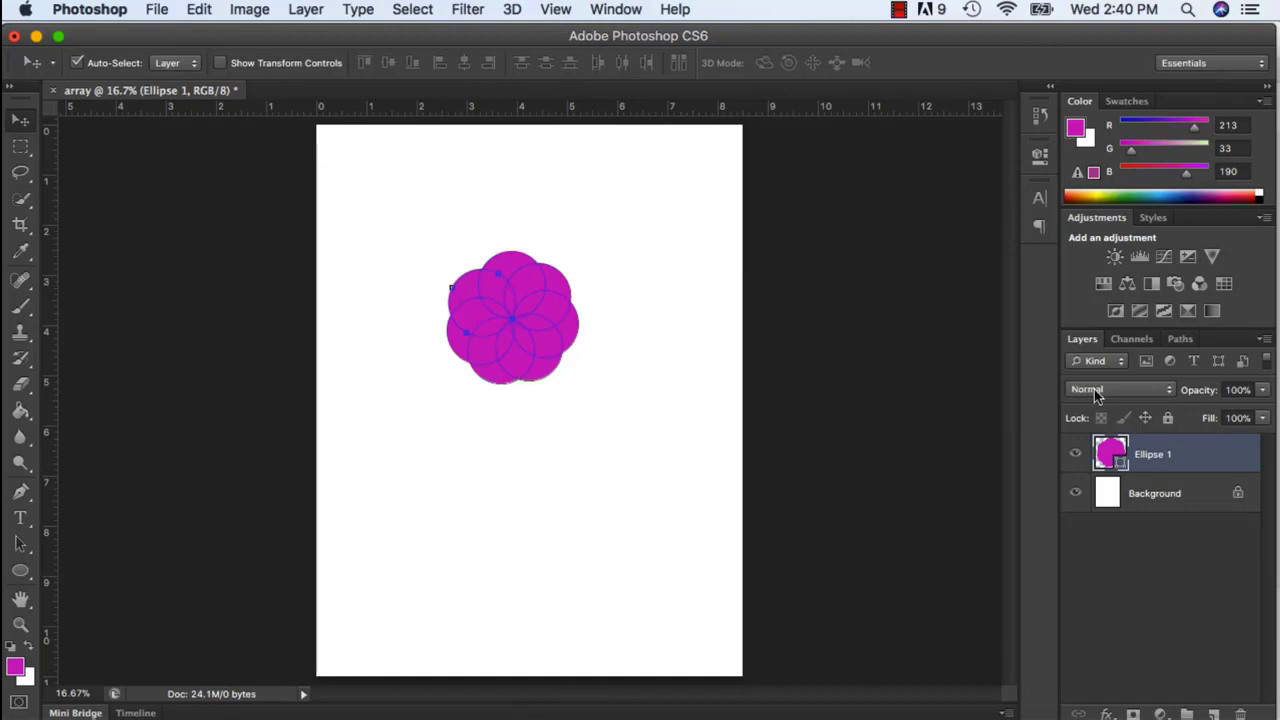
- Lower the Ellipse 1 layer's opacity to 21% and select the Background layer
click(1262, 390)
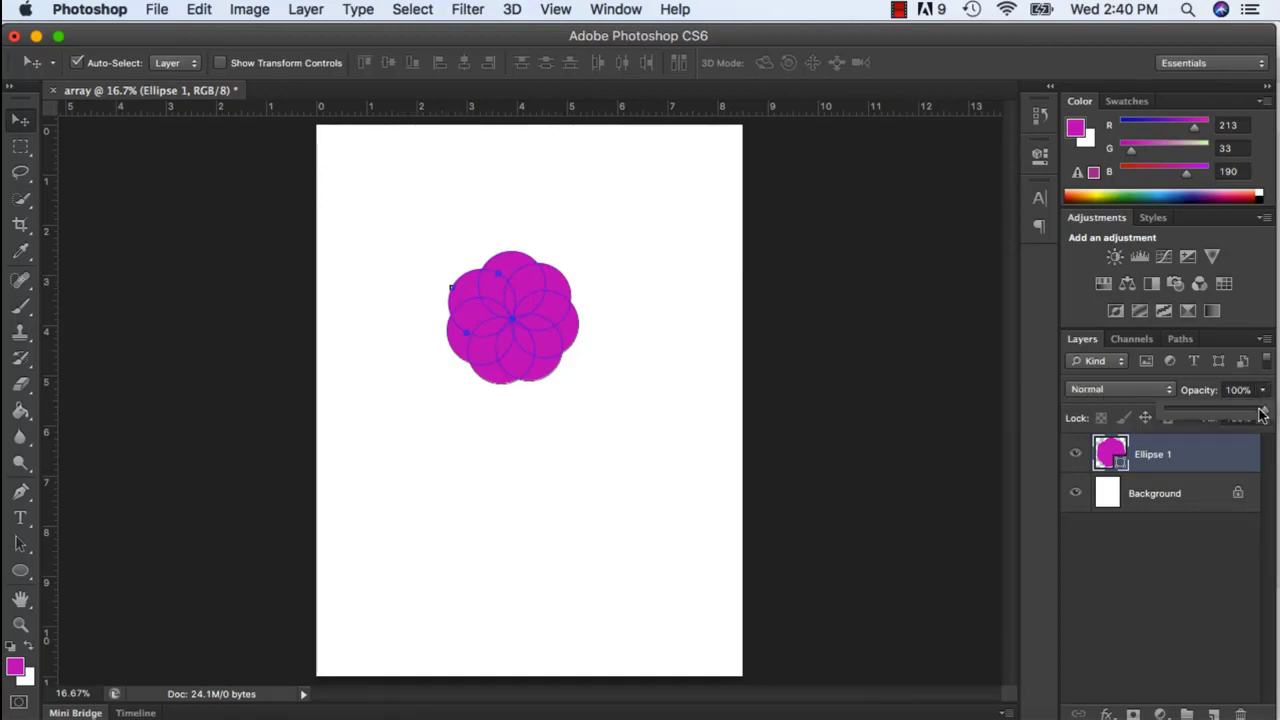
drag(1262, 416, 1187, 414)
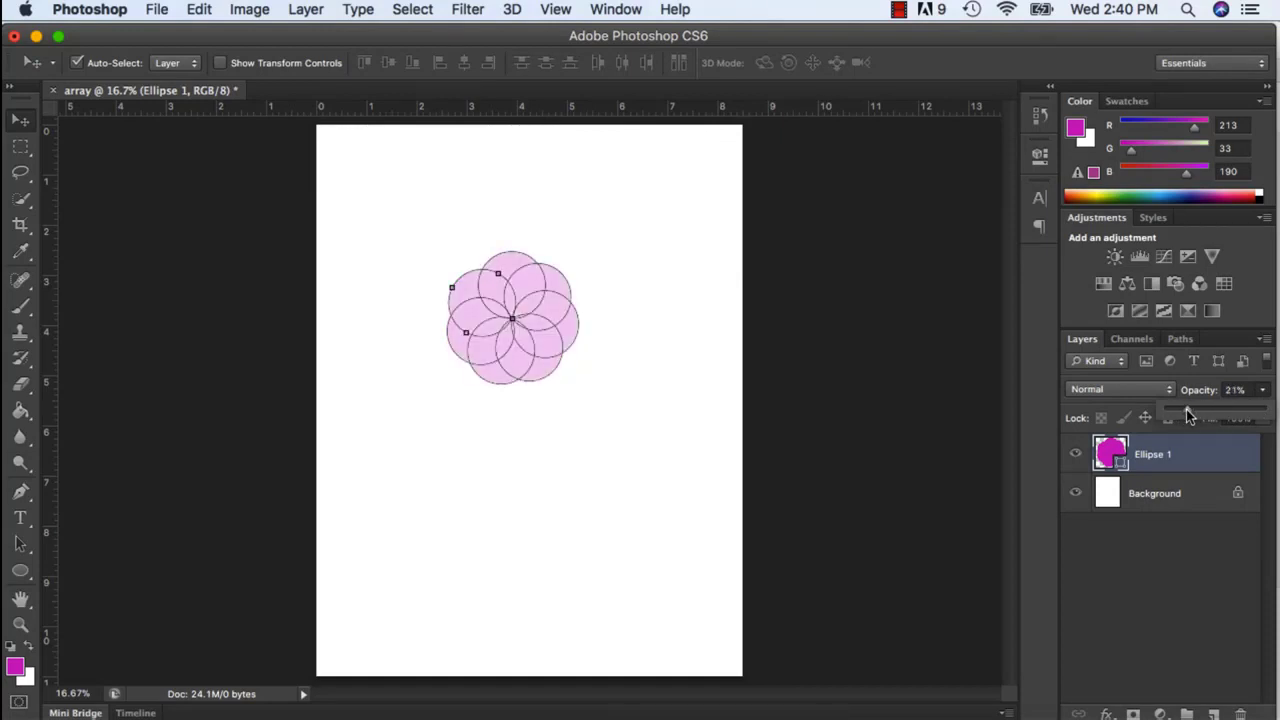
click(1175, 500)
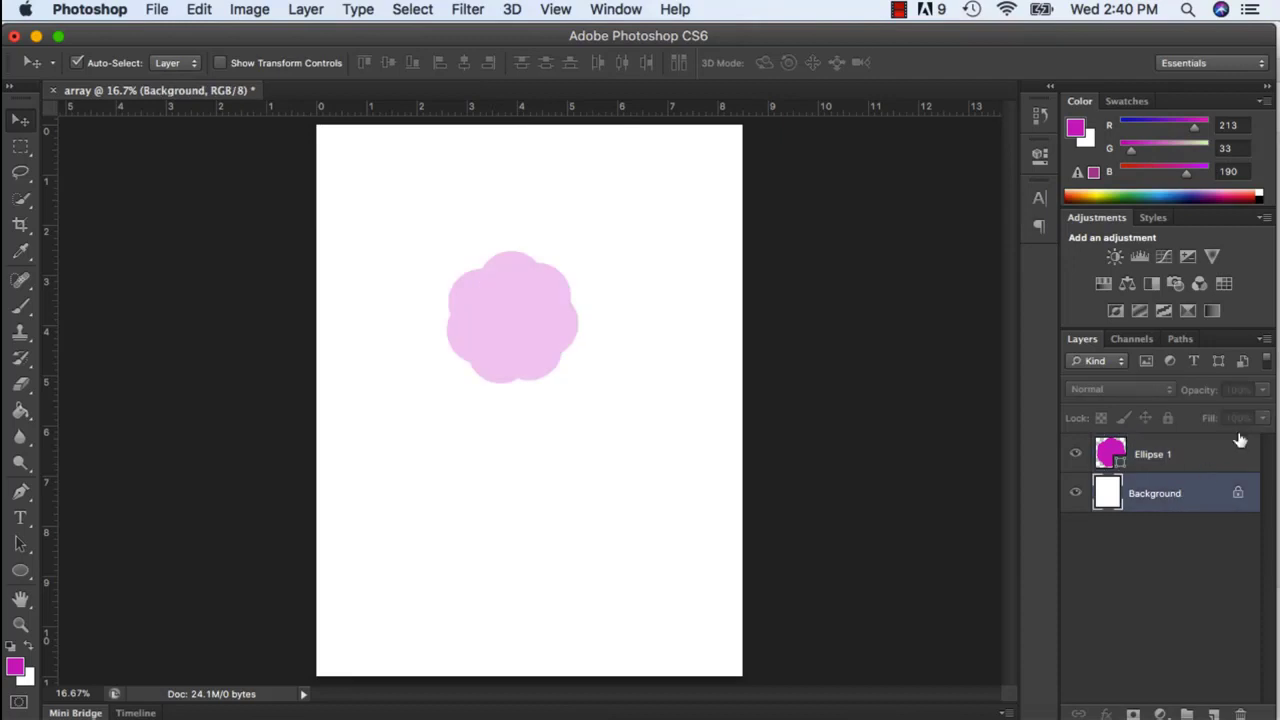
- Select the Ellipse 1 layer and set its opacity to 96%
click(1197, 454)
click(1264, 392)
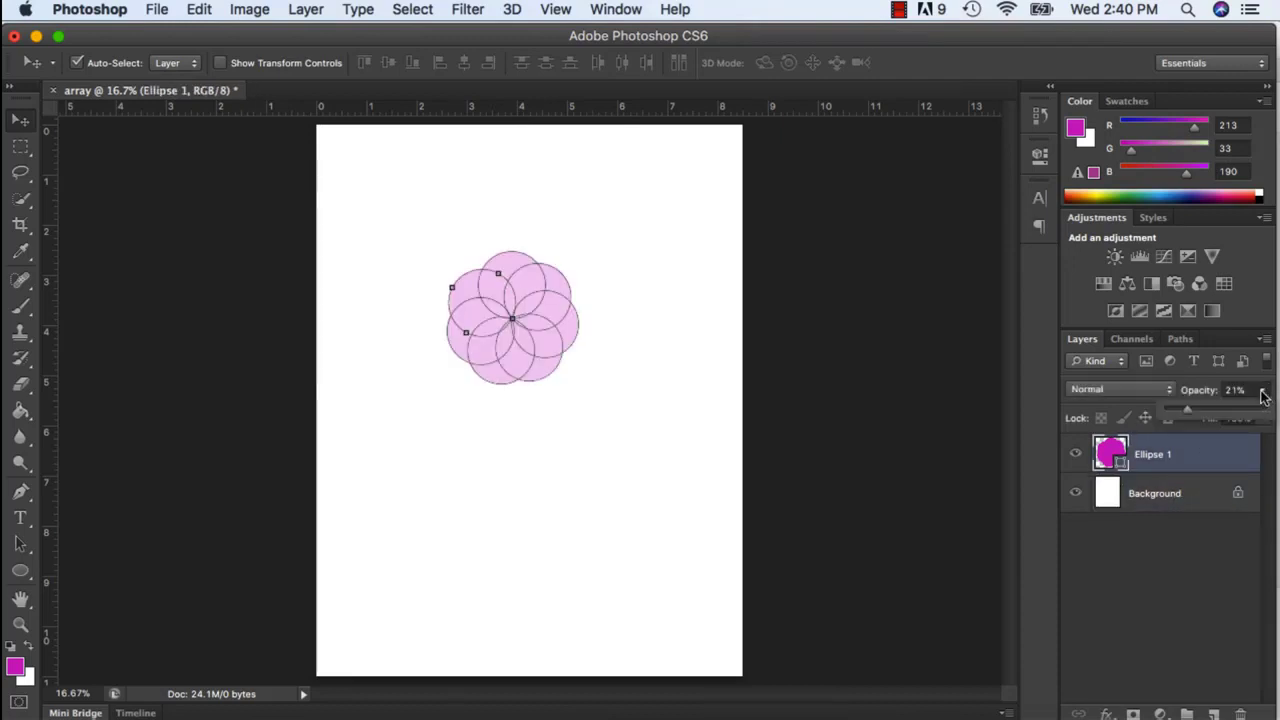
drag(1230, 408, 1263, 414)
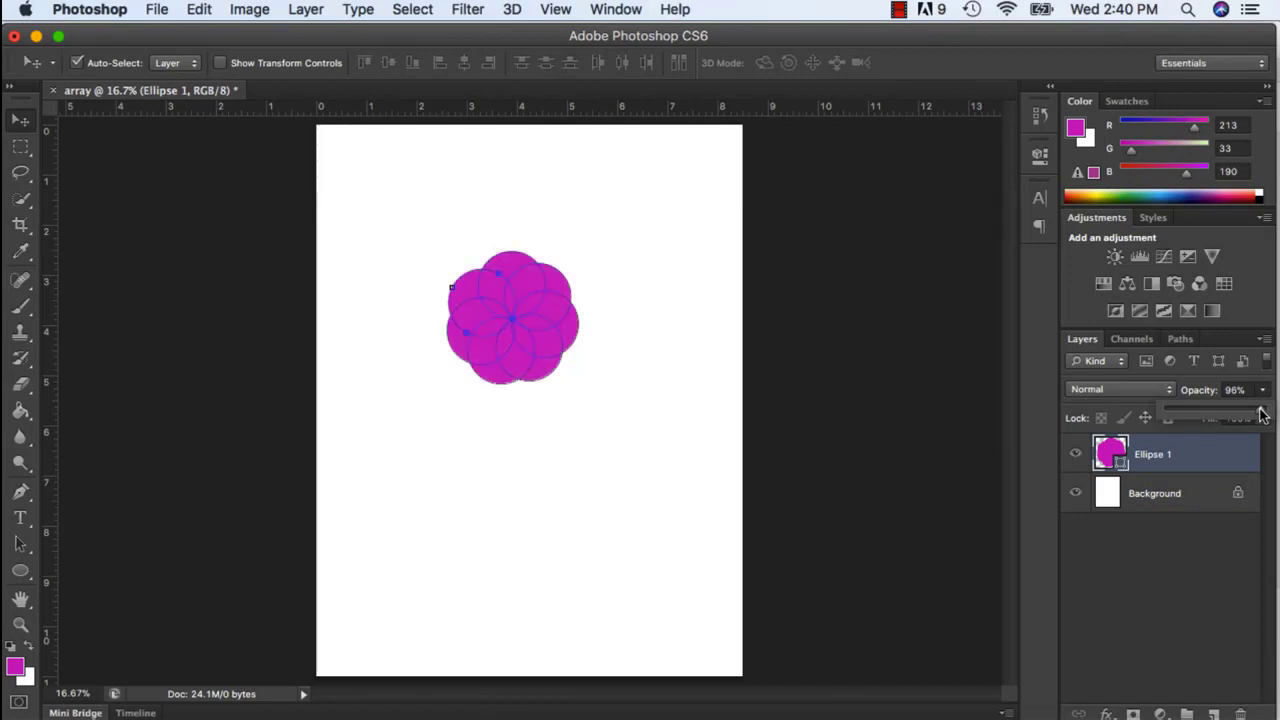
click(1220, 454)
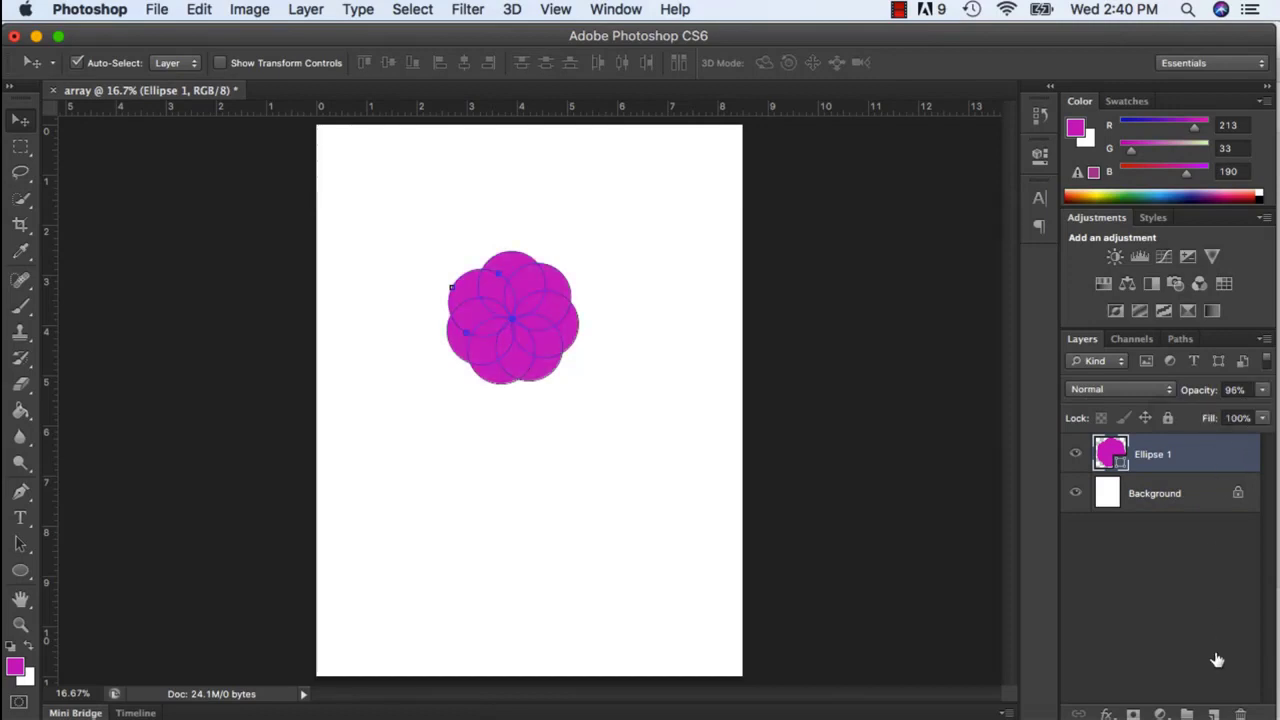
- Duplicate the Ellipse 1 layer, set the copy to Darken blending, and offset it up and to the right of the original flower
right_click(1199, 456)
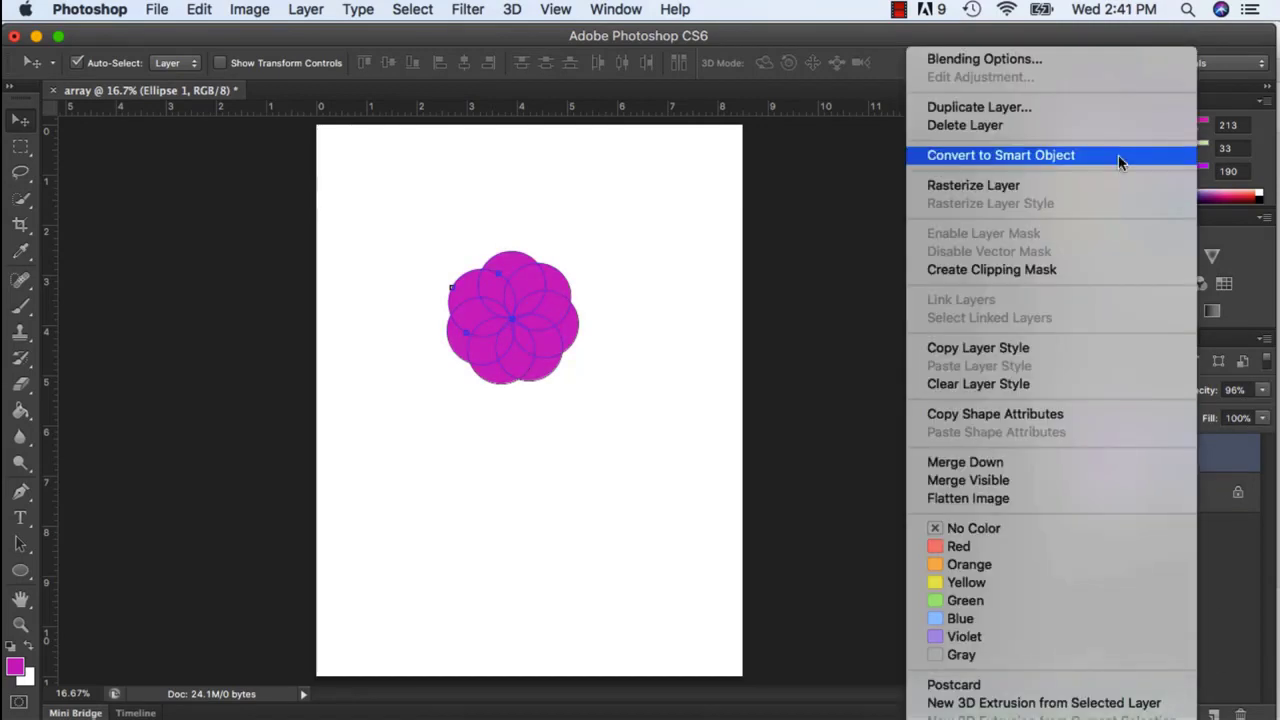
click(1109, 112)
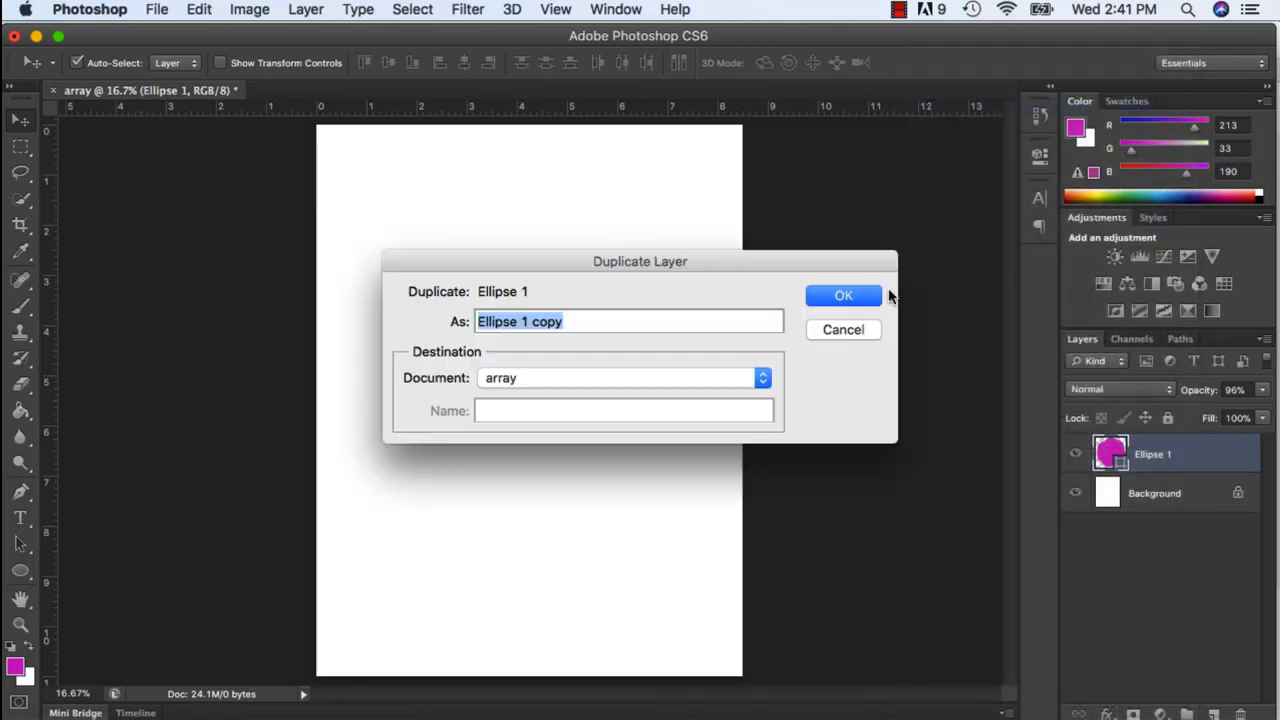
click(867, 298)
key(alt+shift+k)
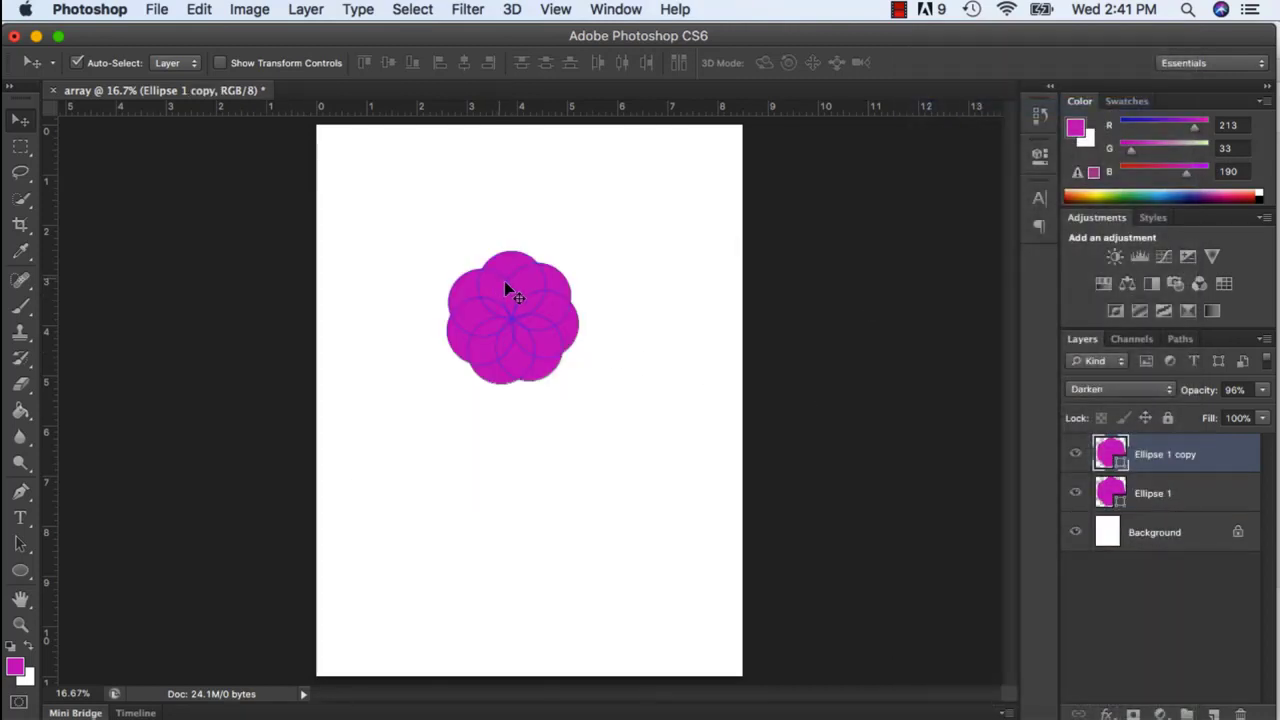
drag(505, 281, 534, 232)
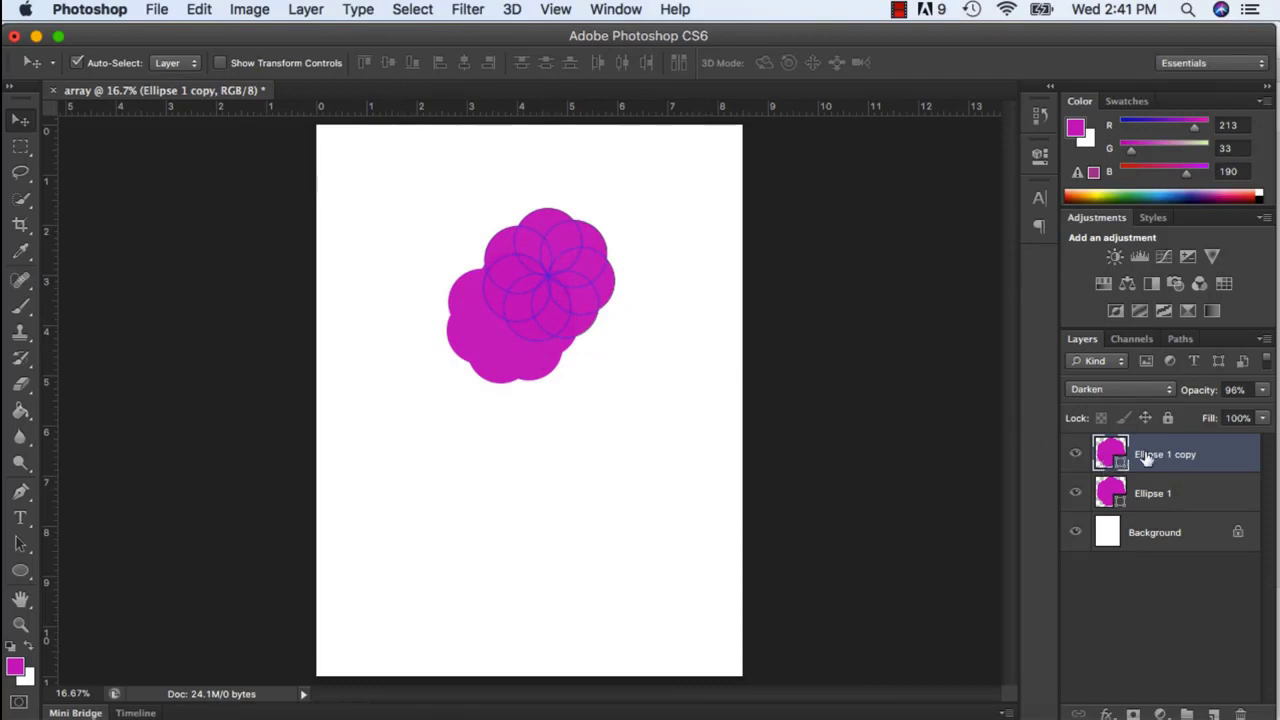
- Change the duplicated flower layer's blend mode to Screen and deselect the layer
click(1157, 391)
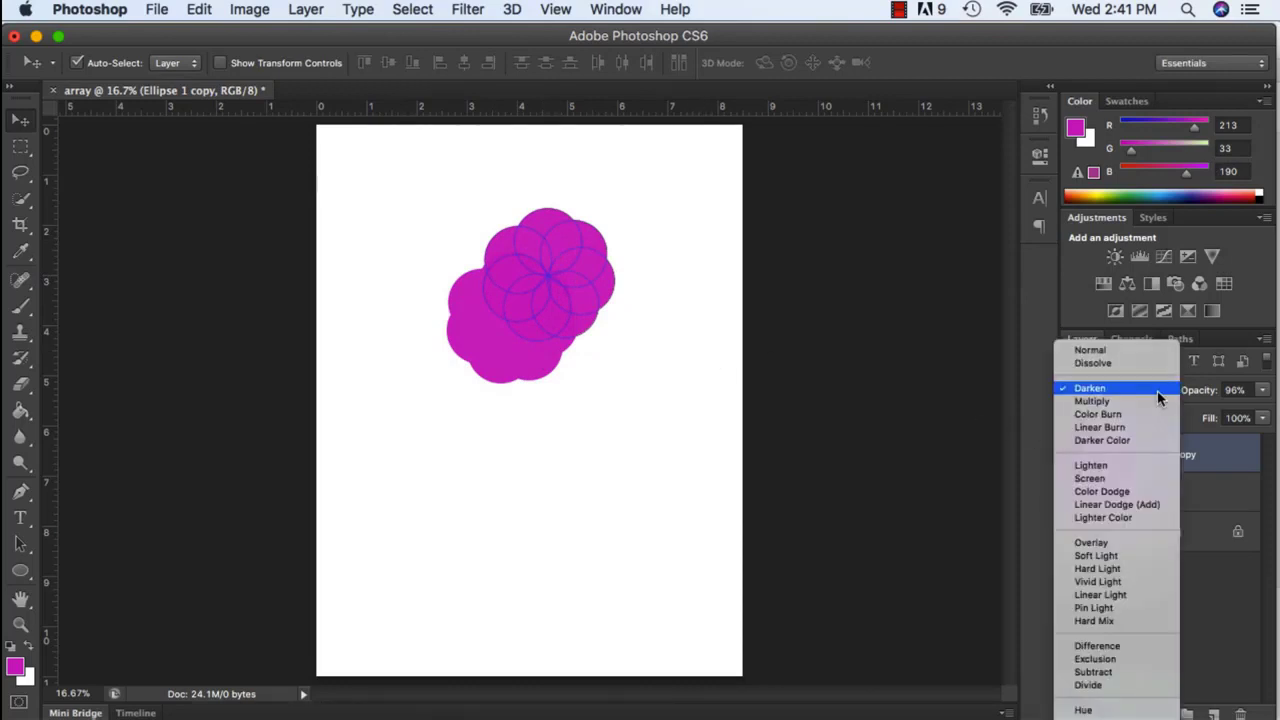
click(1149, 478)
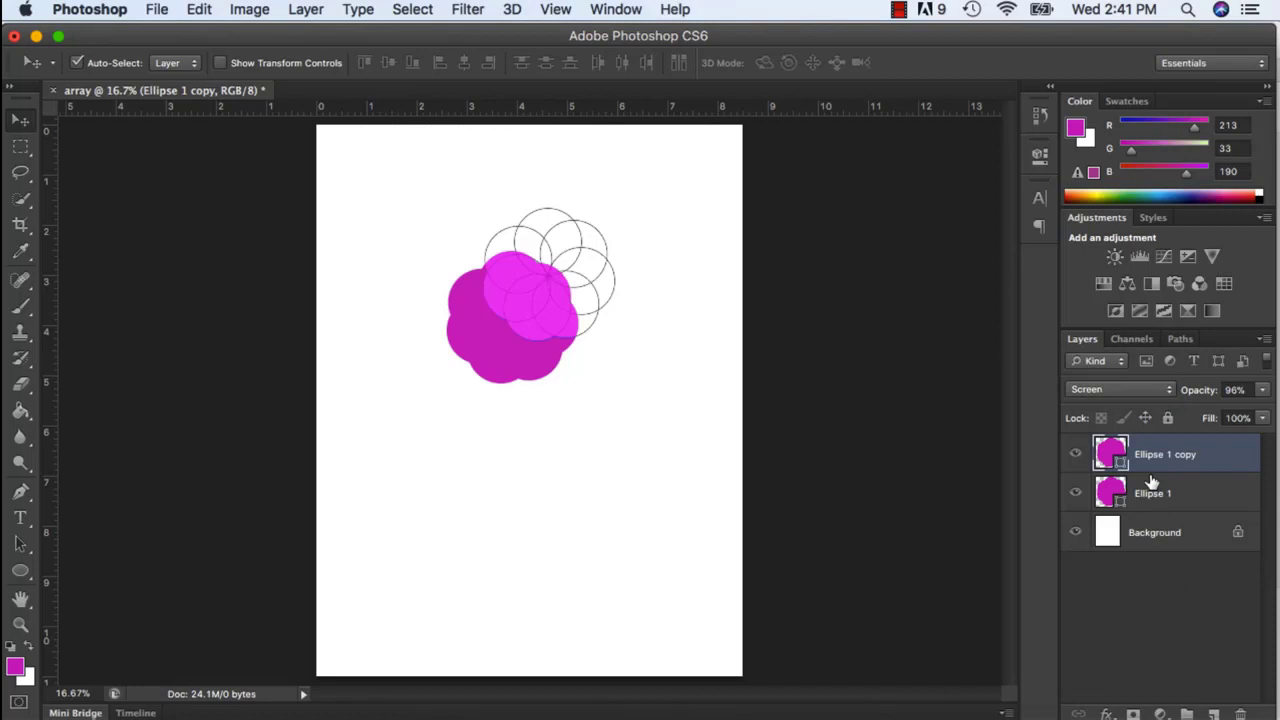
click(690, 424)
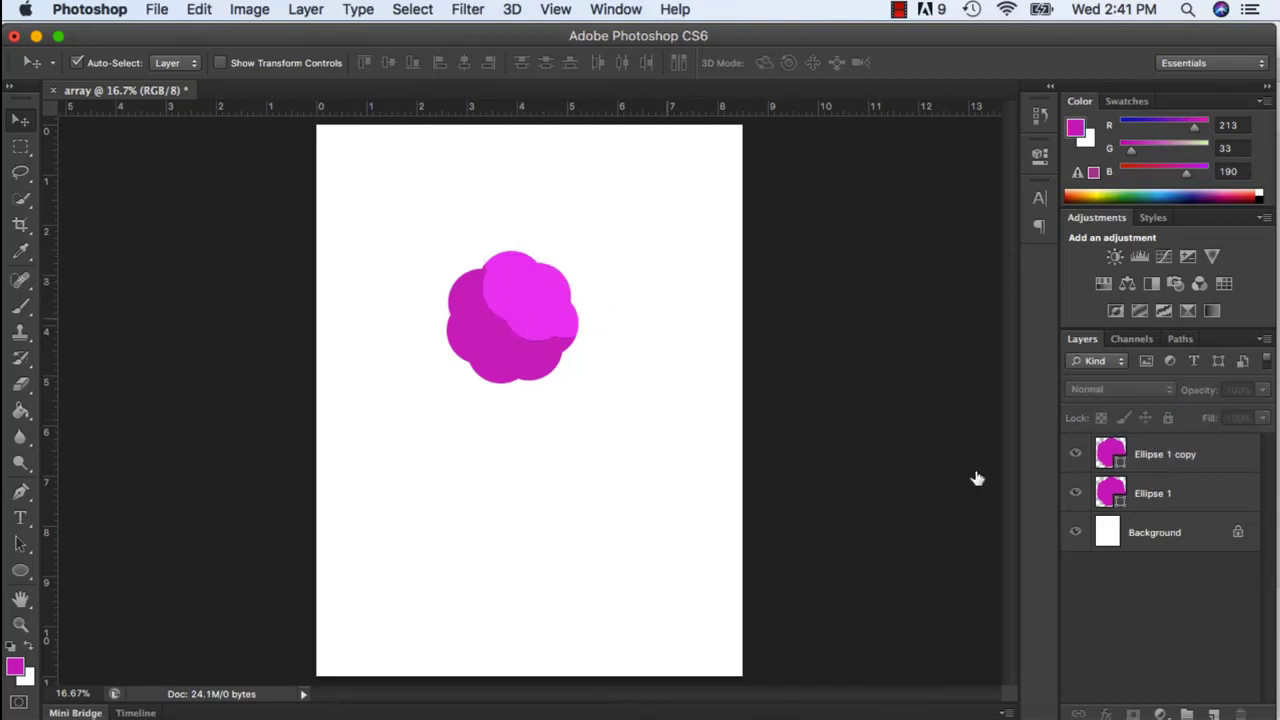
- Change the Ellipse 1 copy layer's blend mode to Divide and deselect the layer
click(1150, 456)
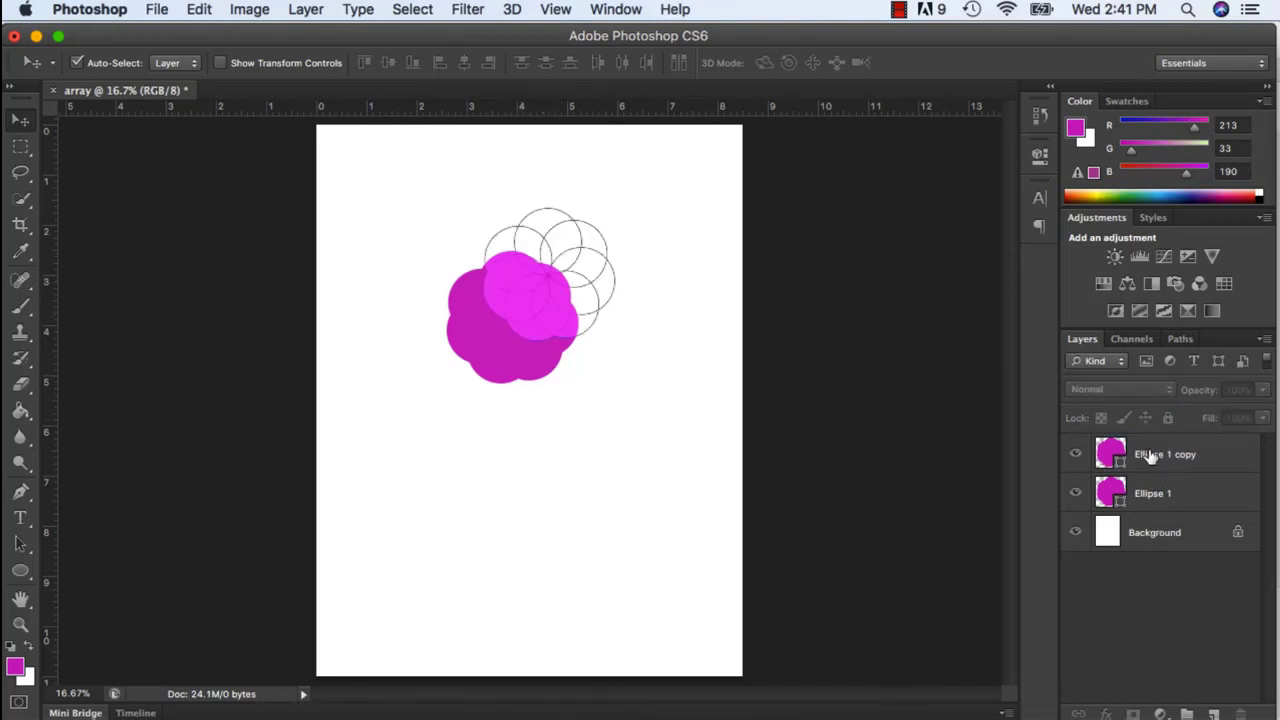
click(1146, 387)
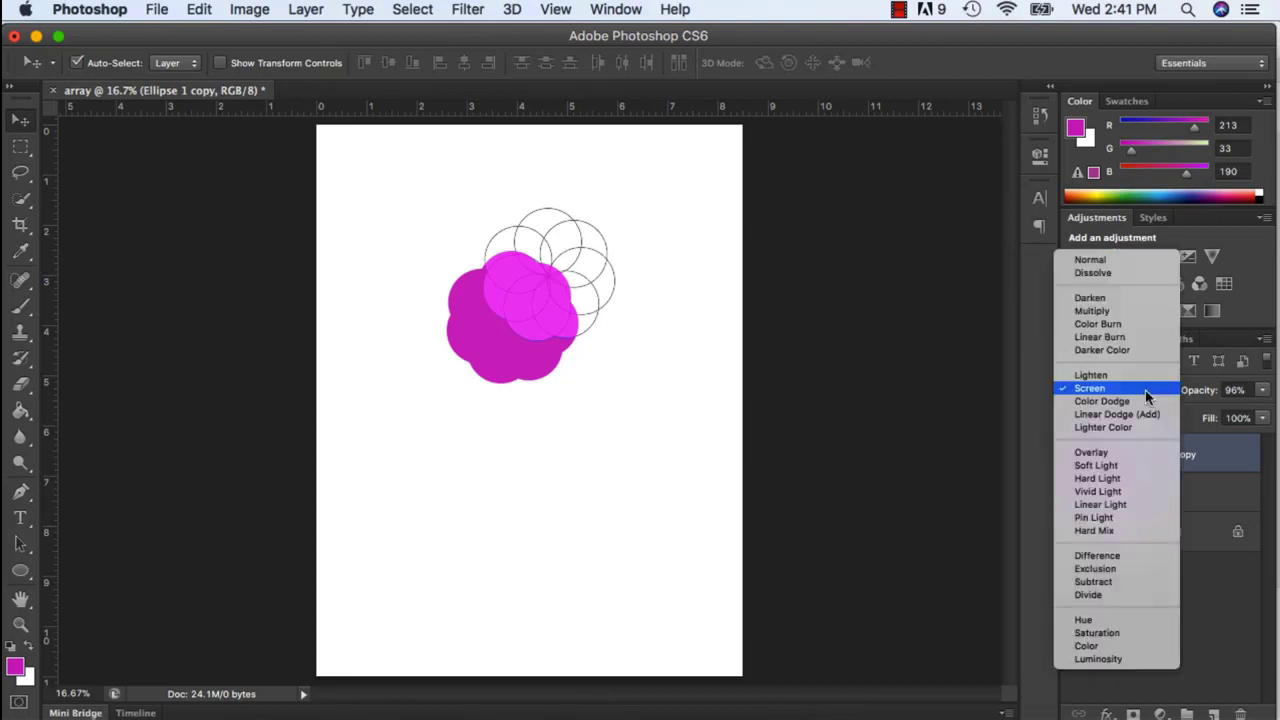
click(1137, 597)
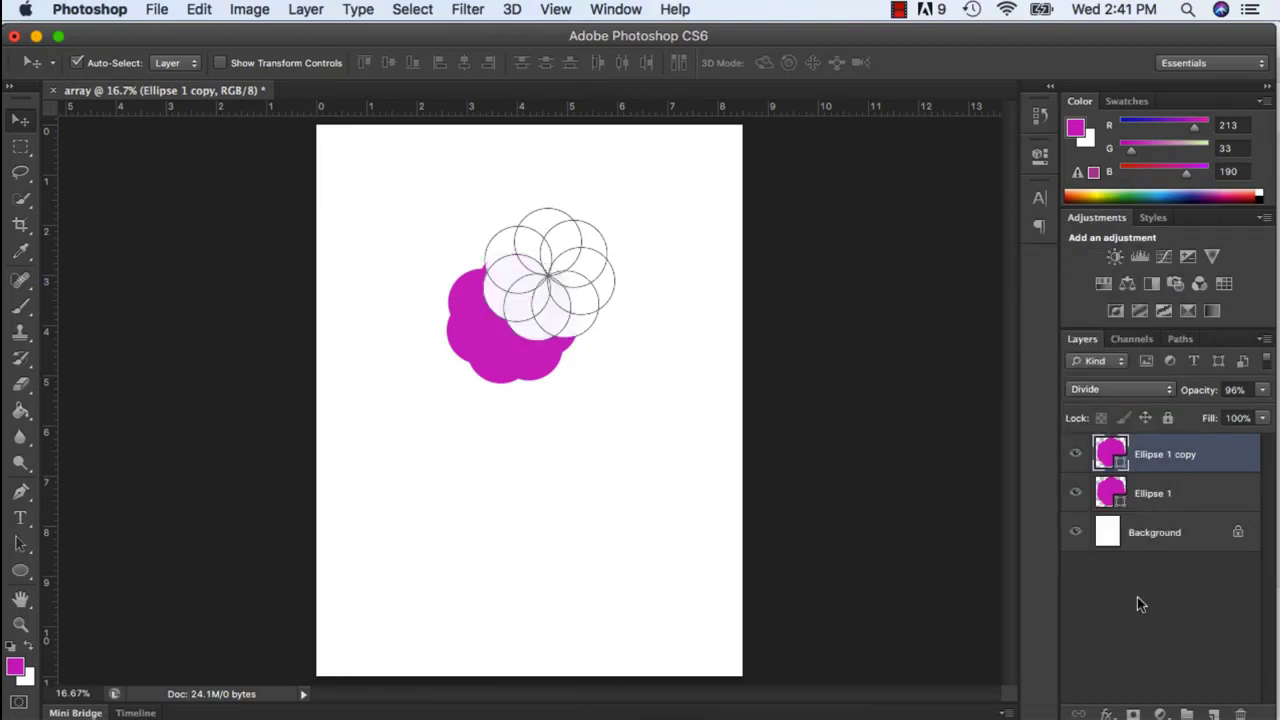
click(631, 575)
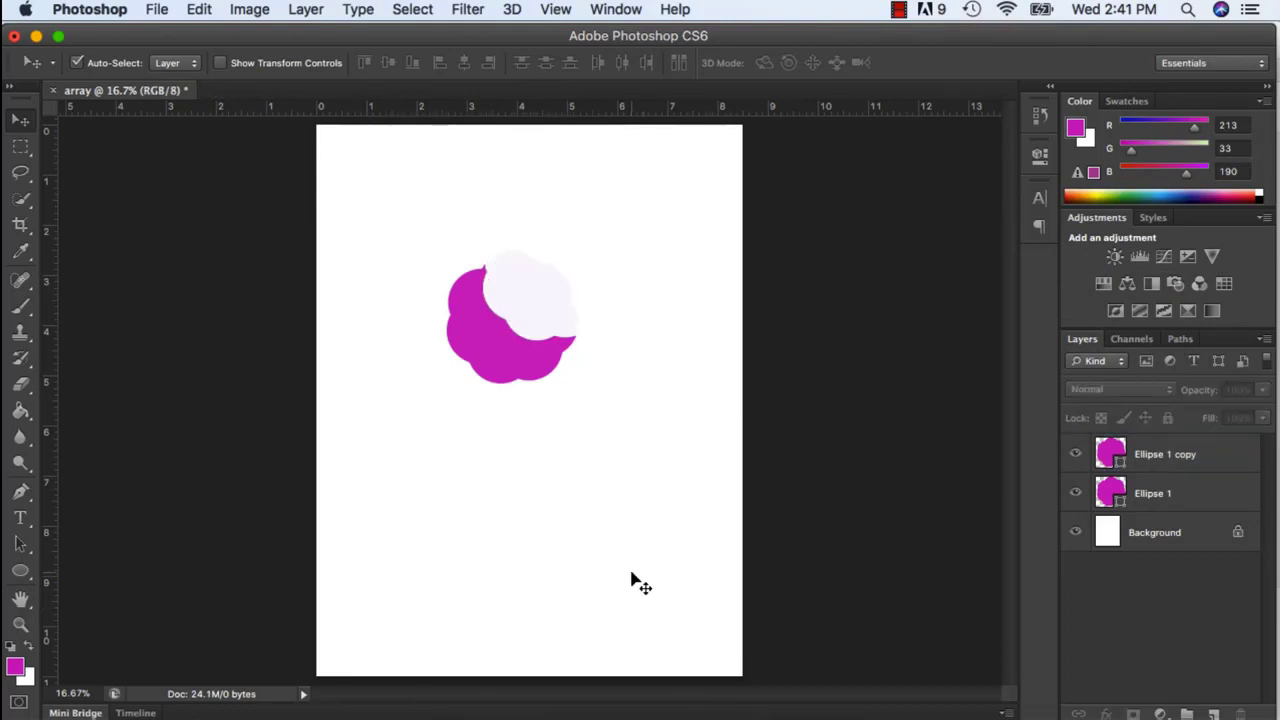
- Set the Ellipse 1 copy layer's blend mode to Luminosity, check it with the layer deselected, and reselect the layer
click(1172, 458)
click(1145, 388)
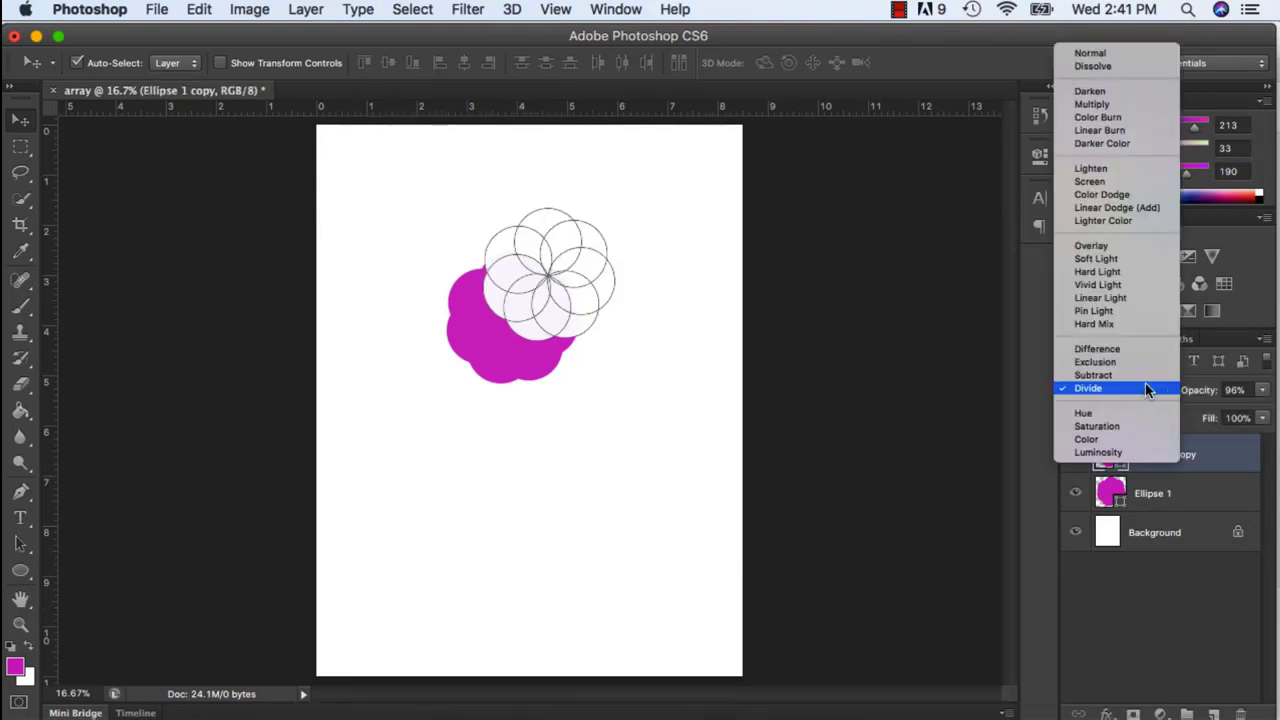
click(1138, 453)
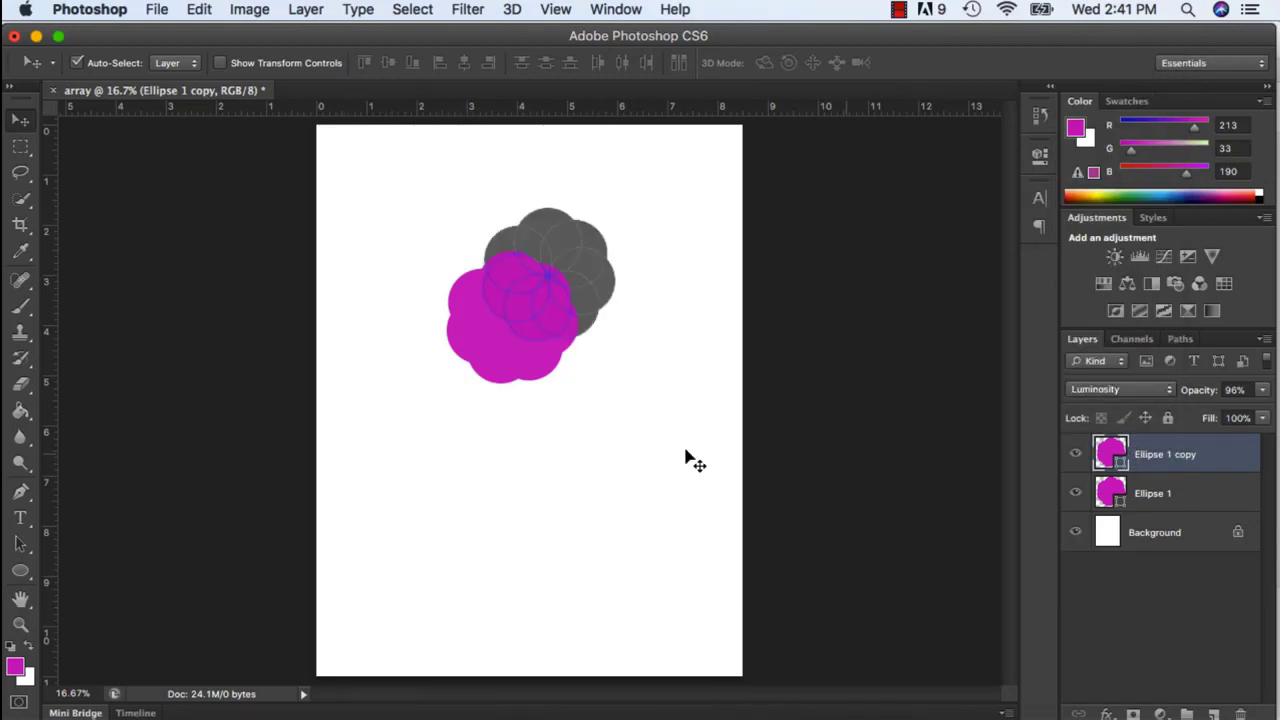
click(680, 458)
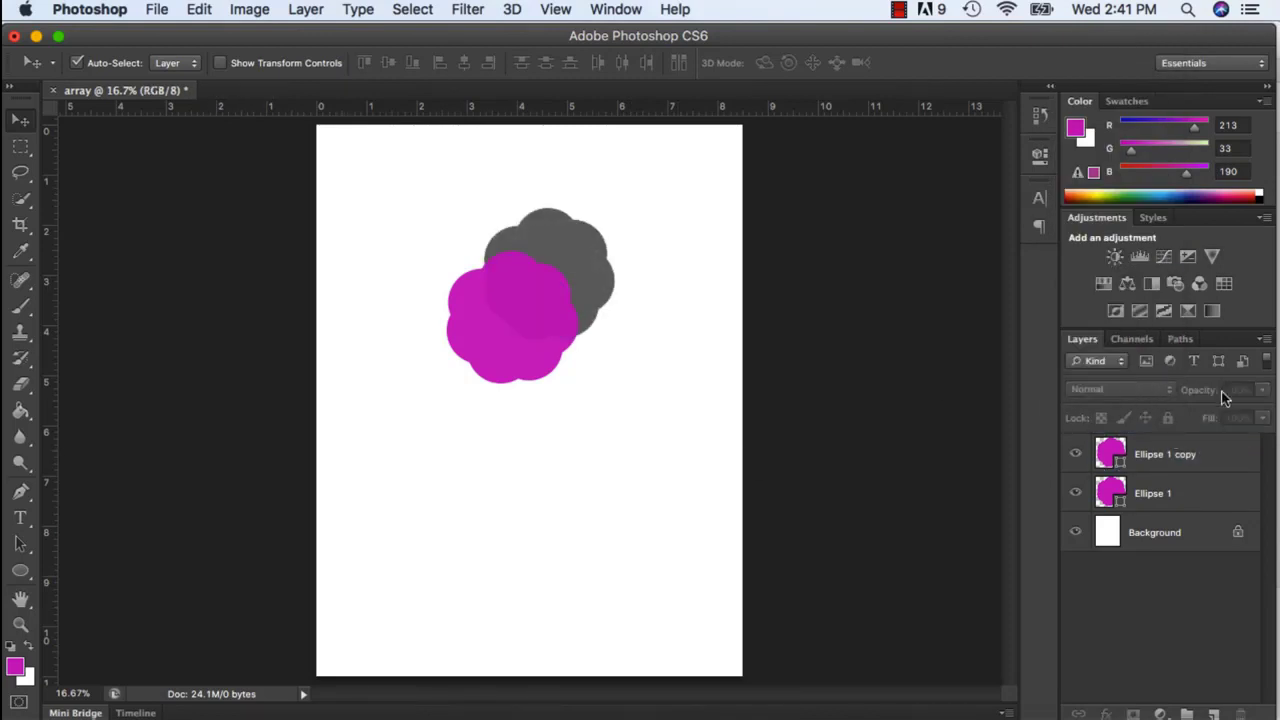
click(1143, 456)
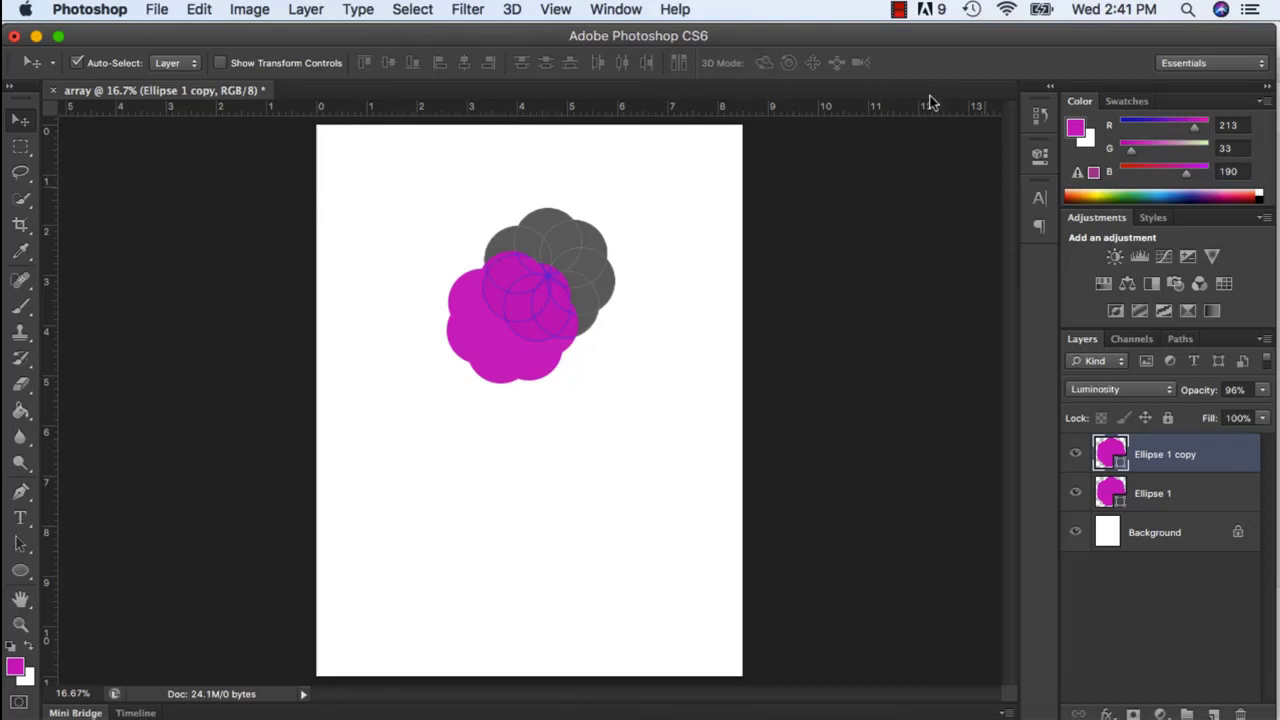
click(899, 10)
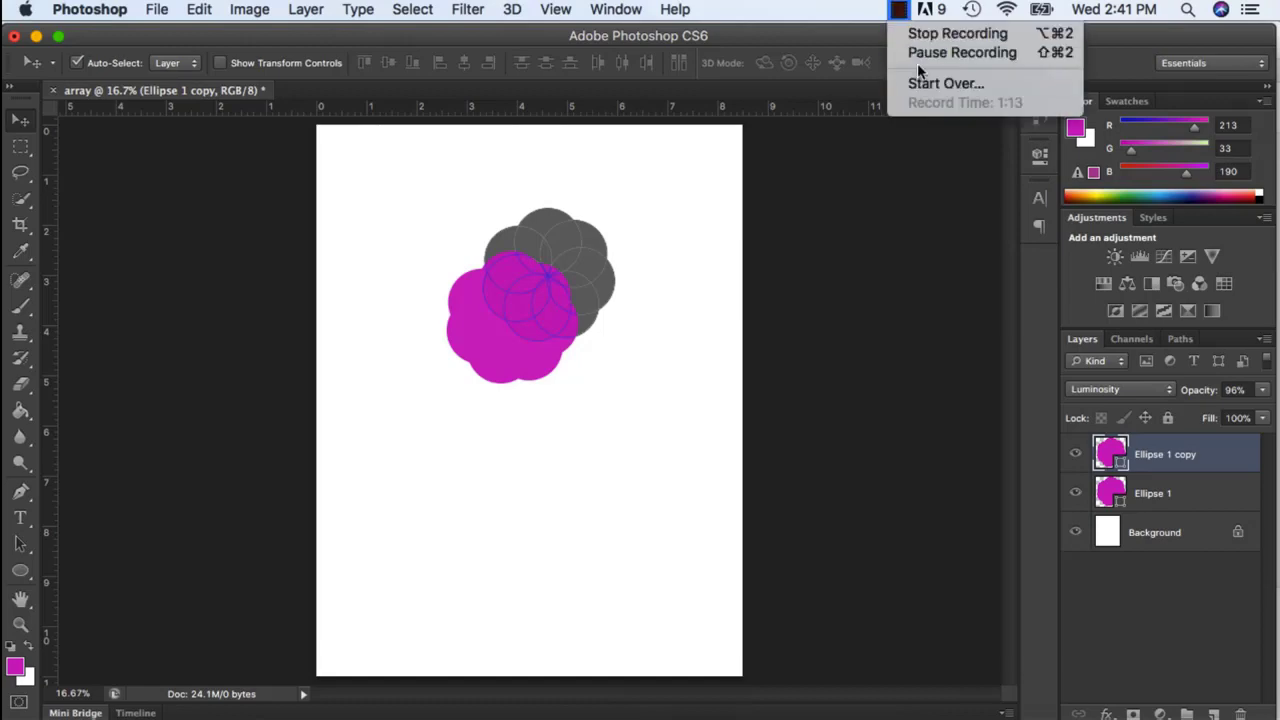